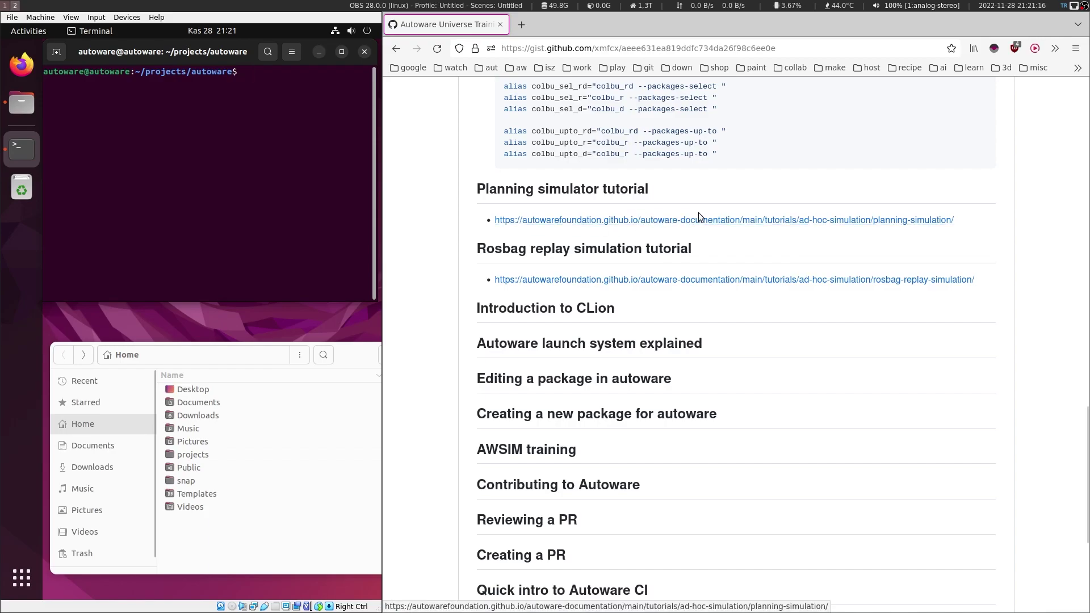
# Open the Autoware planning simulation tutorial and scroll to its Preparation section
pyautogui.click(549, 221)
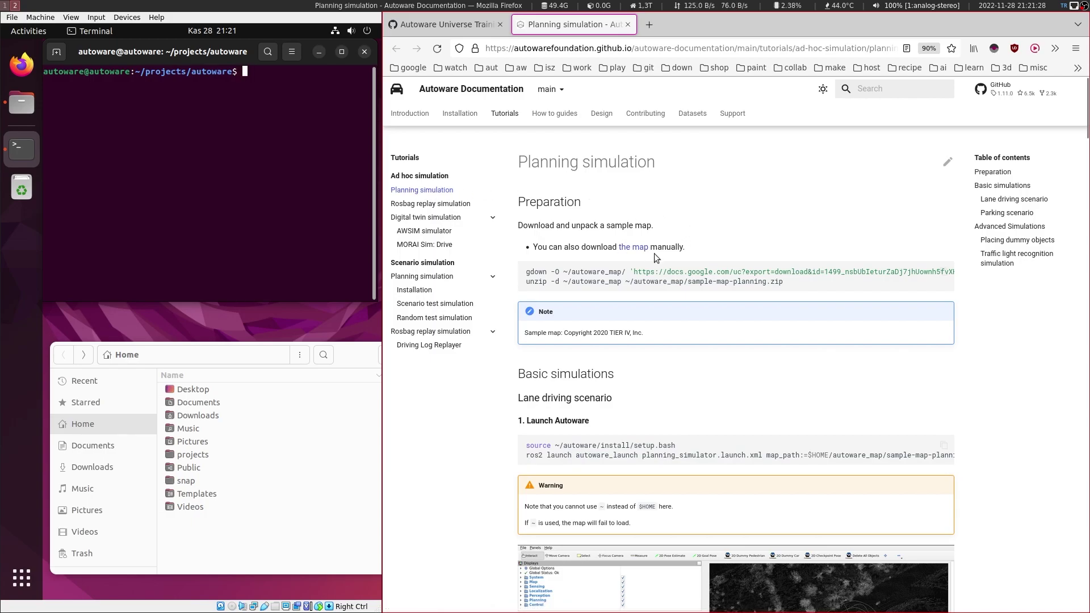
pyautogui.scroll(-1, 656, 259)
pyautogui.scroll(-3, 677, 302)
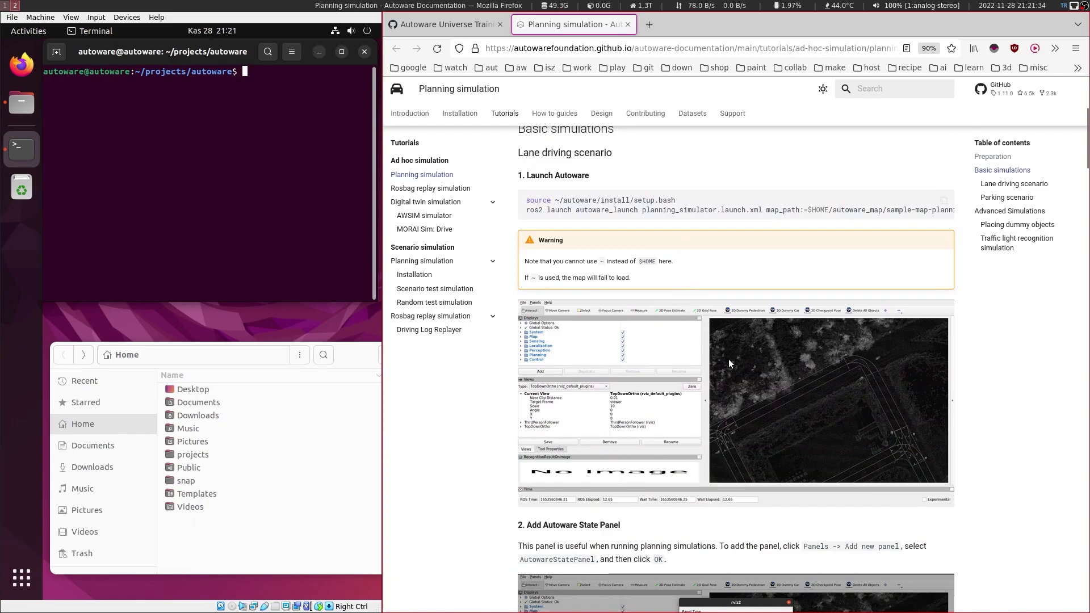
pyautogui.scroll(-3, 741, 409)
pyautogui.scroll(5, 741, 383)
pyautogui.scroll(3, 739, 382)
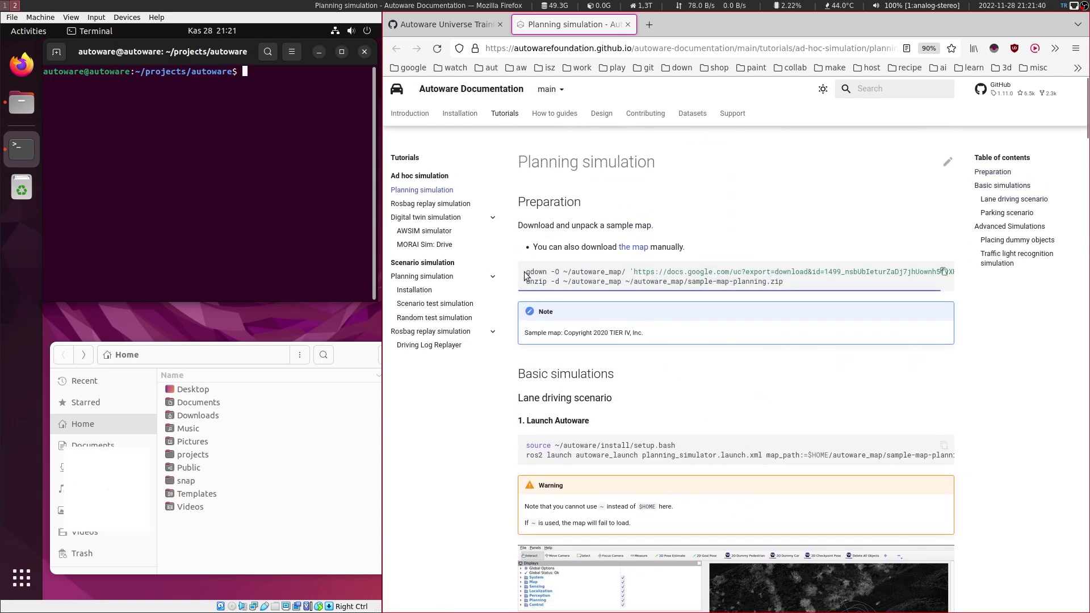
# Run the gdown command in the terminal to download the sample map archive
pyautogui.moveTo(527, 272); pyautogui.dragTo(538, 284)
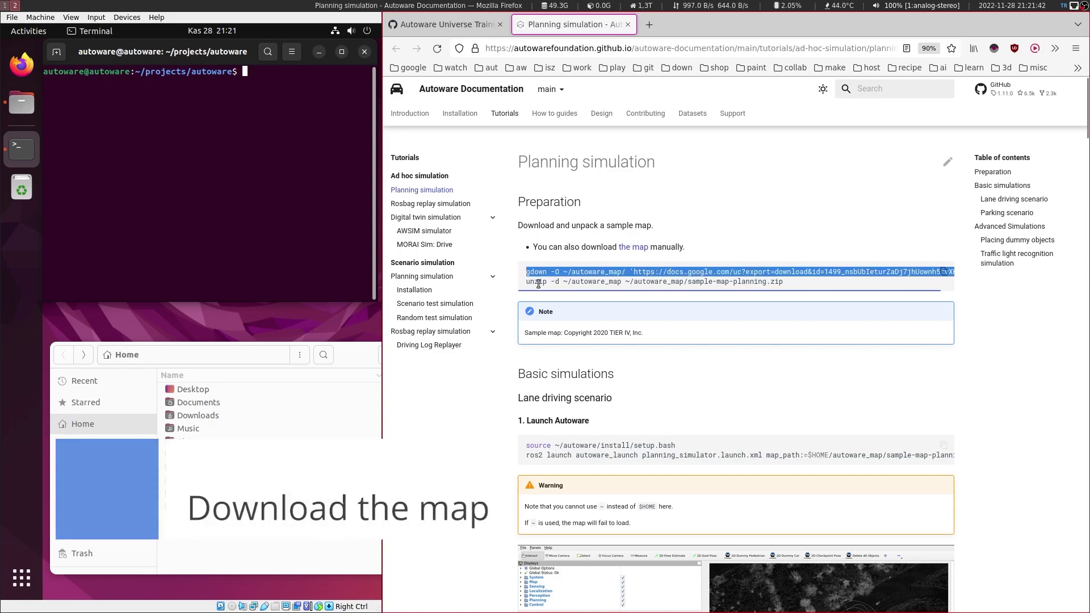
pyautogui.click(182, 184)
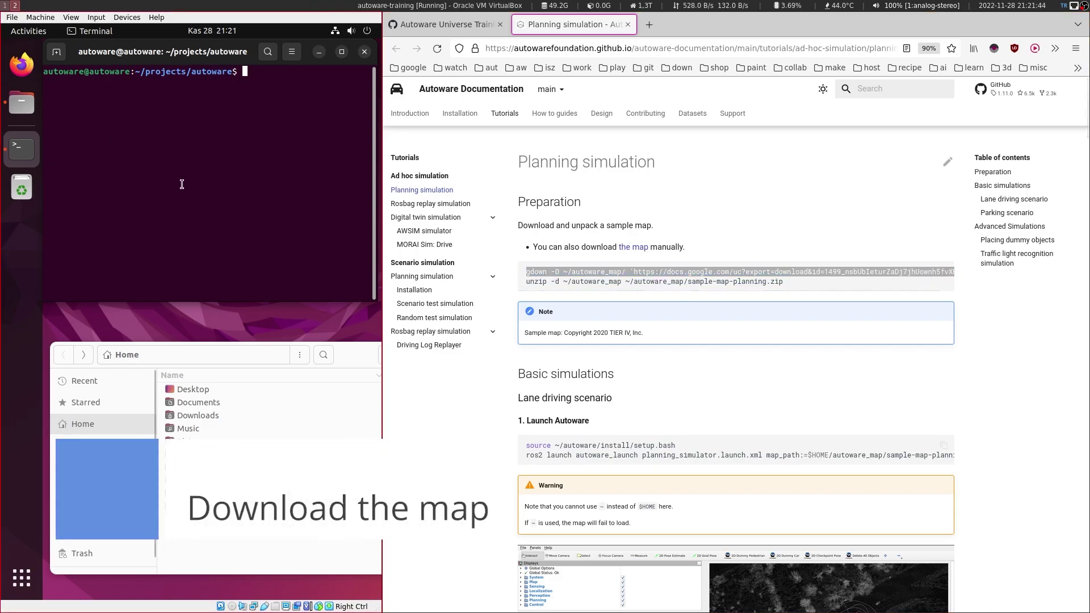
pyautogui.middleClick(204, 171)
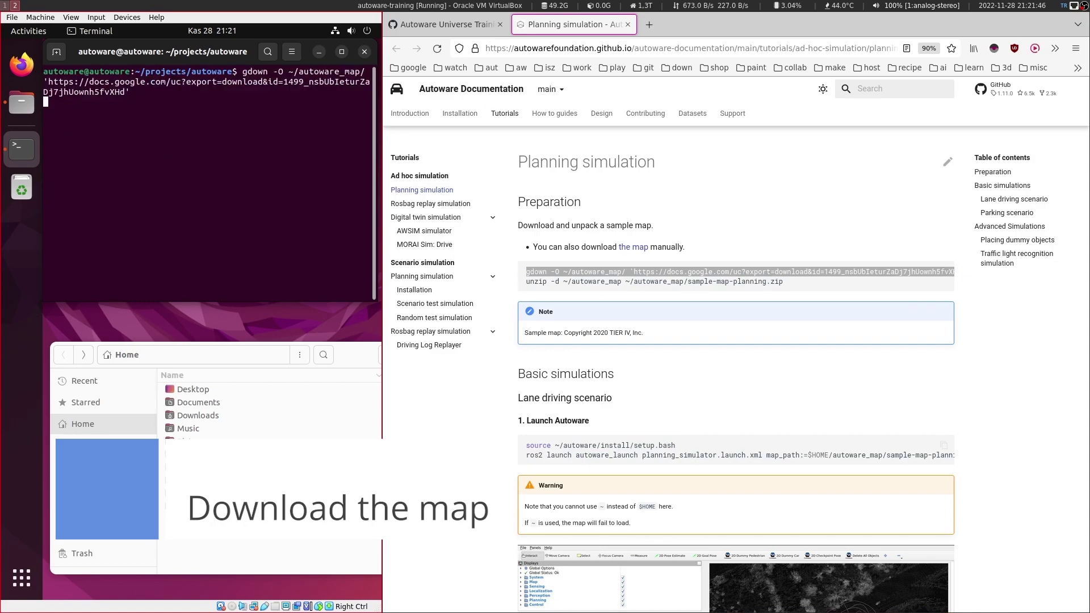
pyautogui.moveTo(382, 184); pyautogui.dragTo(652, 189)
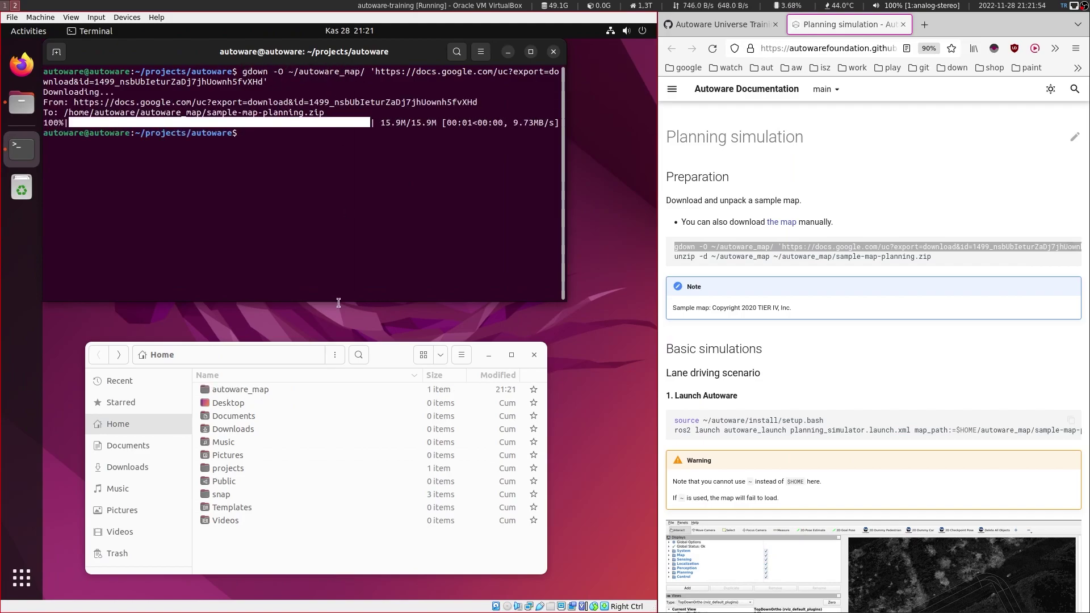
# Unzip the archive into ~/autoware_map/sample-map-planning
pyautogui.doubleClick(247, 390)
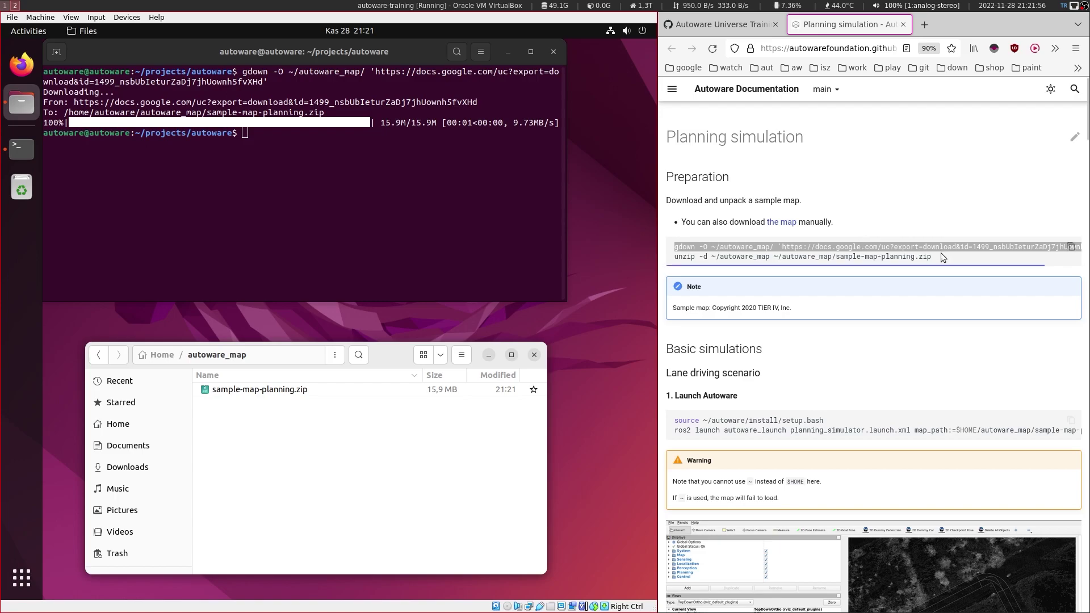
pyautogui.moveTo(940, 256); pyautogui.dragTo(672, 262)
pyautogui.hotkey('ctrl', 'c')
pyautogui.click(307, 227)
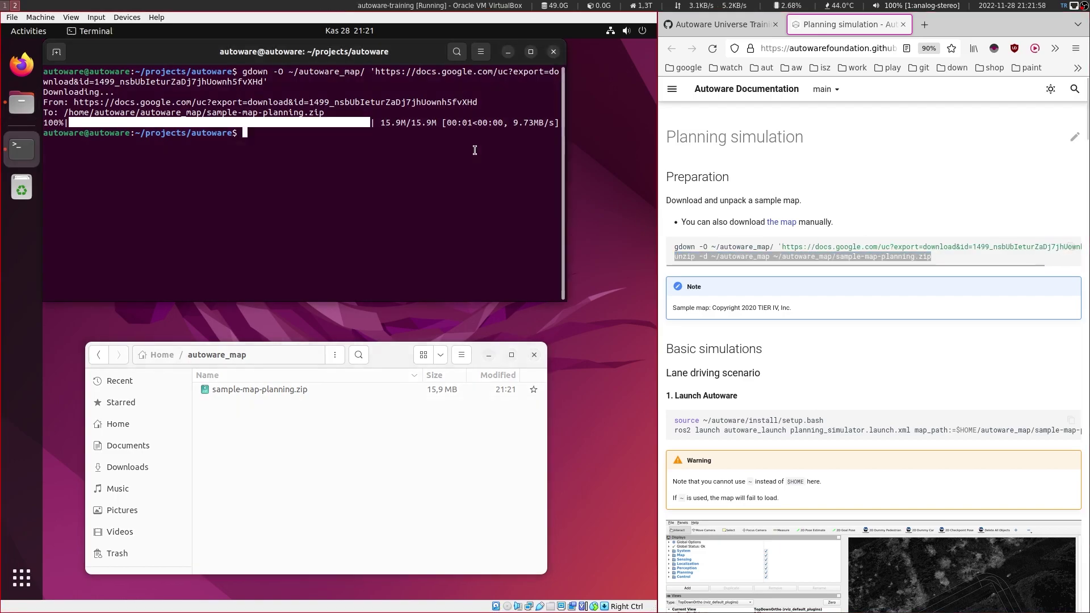
pyautogui.hotkey('ctrl', 'shift', 'v')
pyautogui.press('Return')
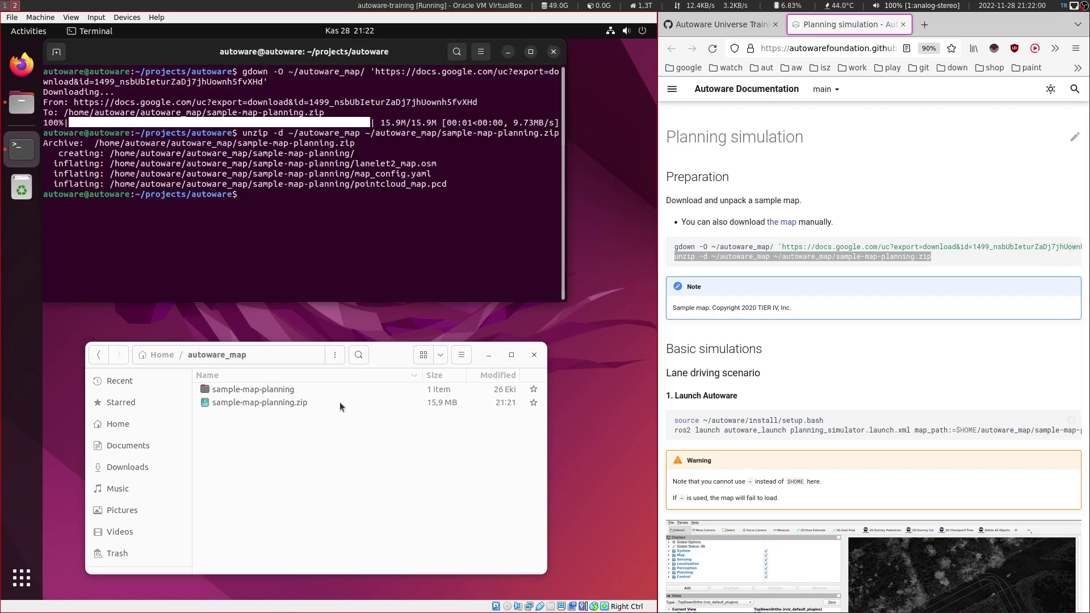
# Open map_config.yaml from sample-map-planning and mark its latitude and longitude lines
pyautogui.doubleClick(277, 390)
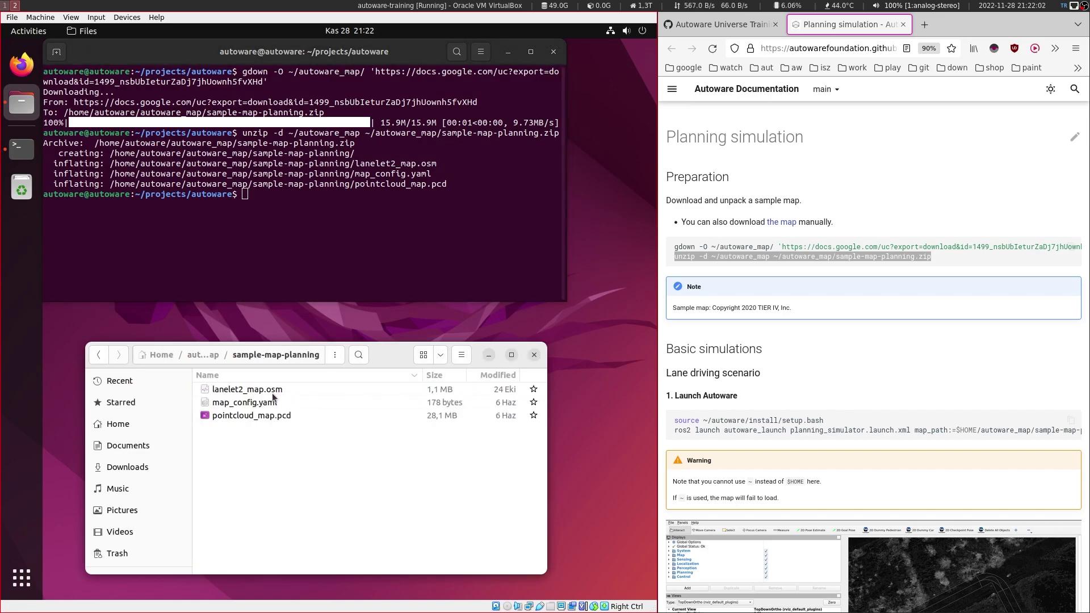
pyautogui.click(265, 393)
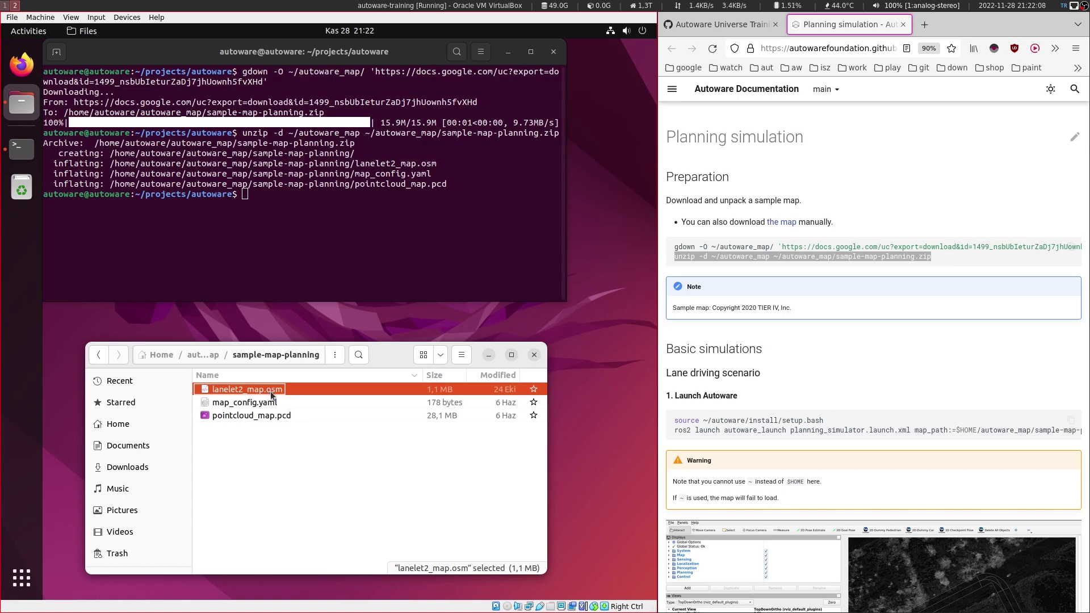
pyautogui.click(274, 406)
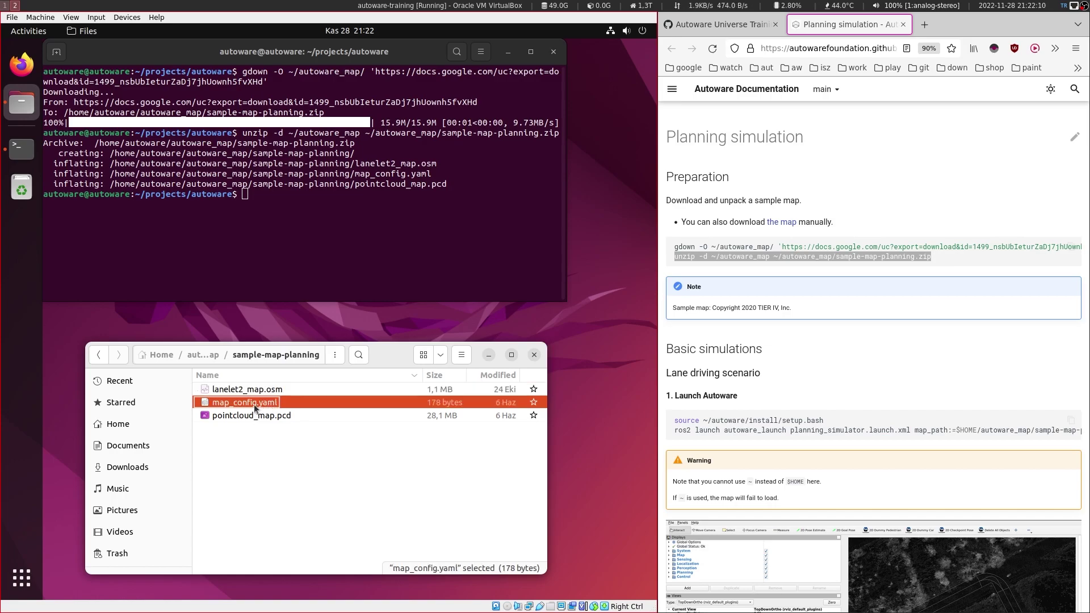
pyautogui.doubleClick(250, 403)
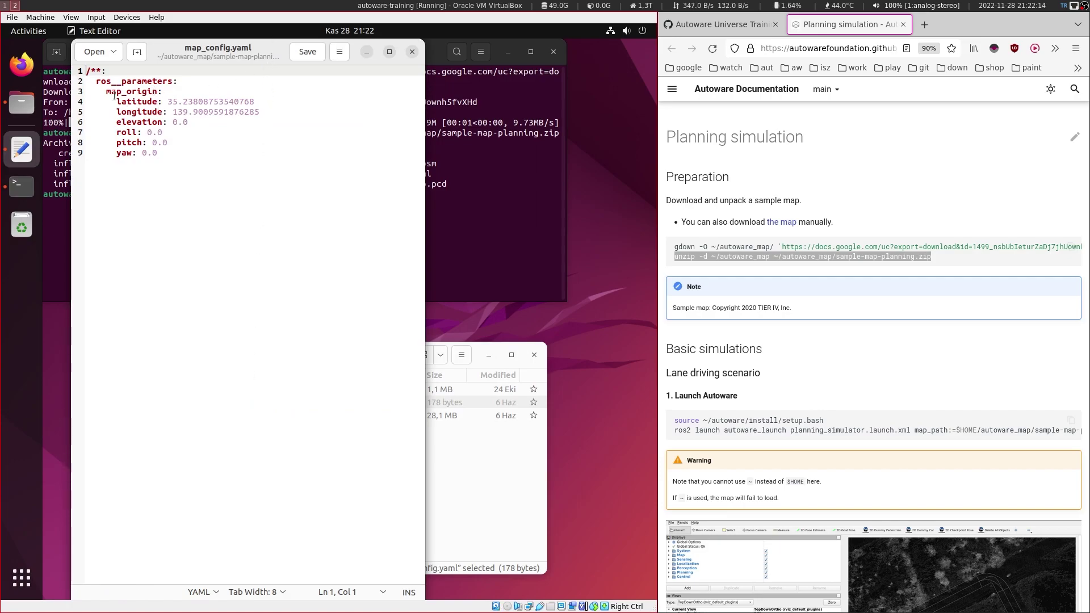
pyautogui.moveTo(136, 104); pyautogui.dragTo(284, 115)
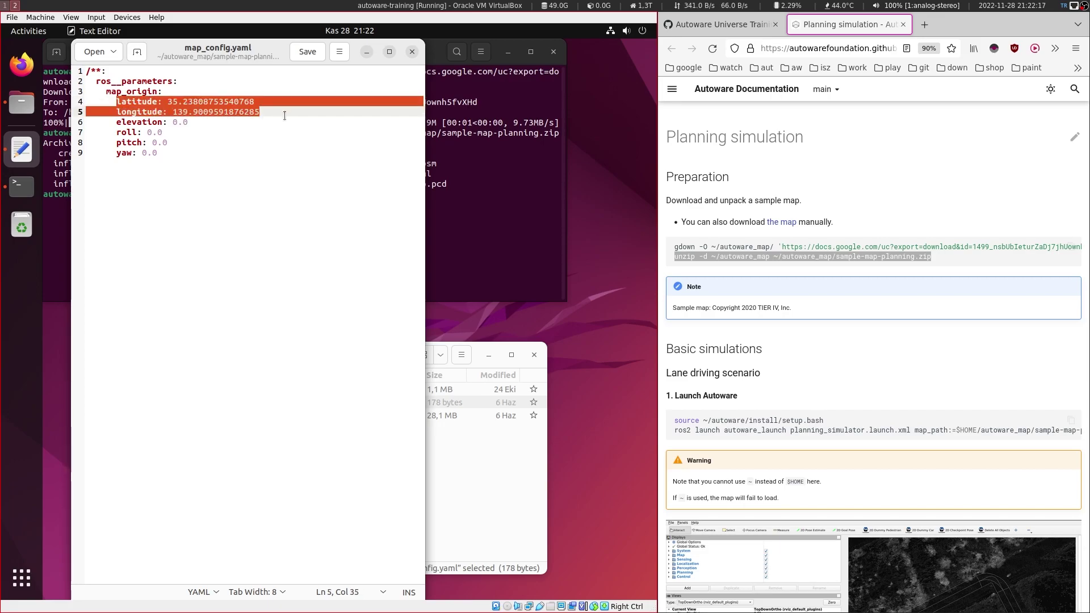
pyautogui.click(413, 52)
# Reopen map_config.yaml and move the editor down to uncover the terminal
pyautogui.click(255, 421)
pyautogui.click(244, 401)
pyautogui.doubleClick(244, 402)
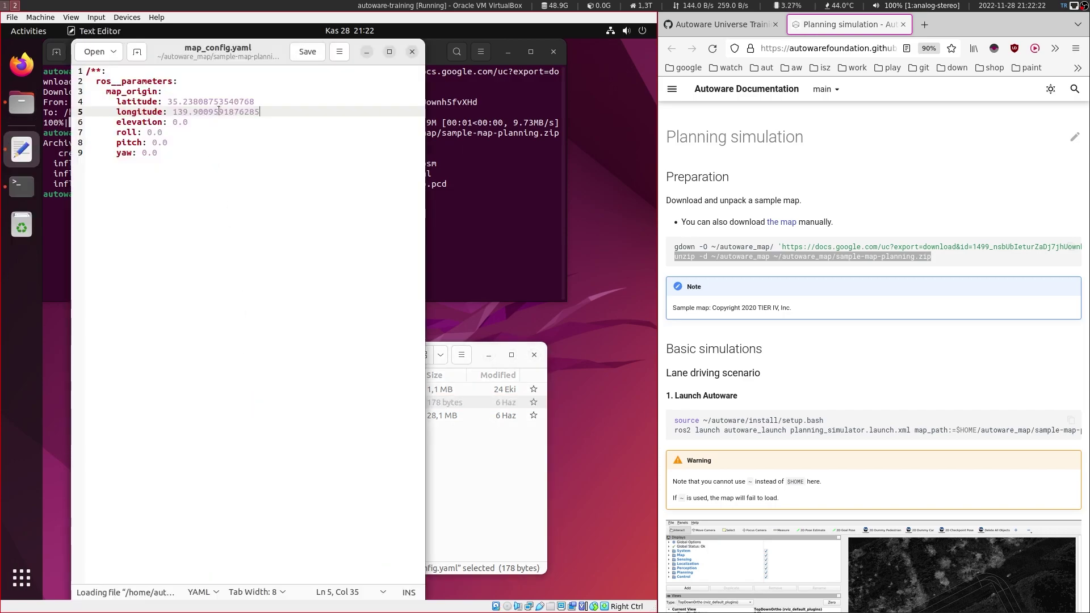
pyautogui.moveTo(244, 54); pyautogui.dragTo(435, 417)
pyautogui.click(242, 416)
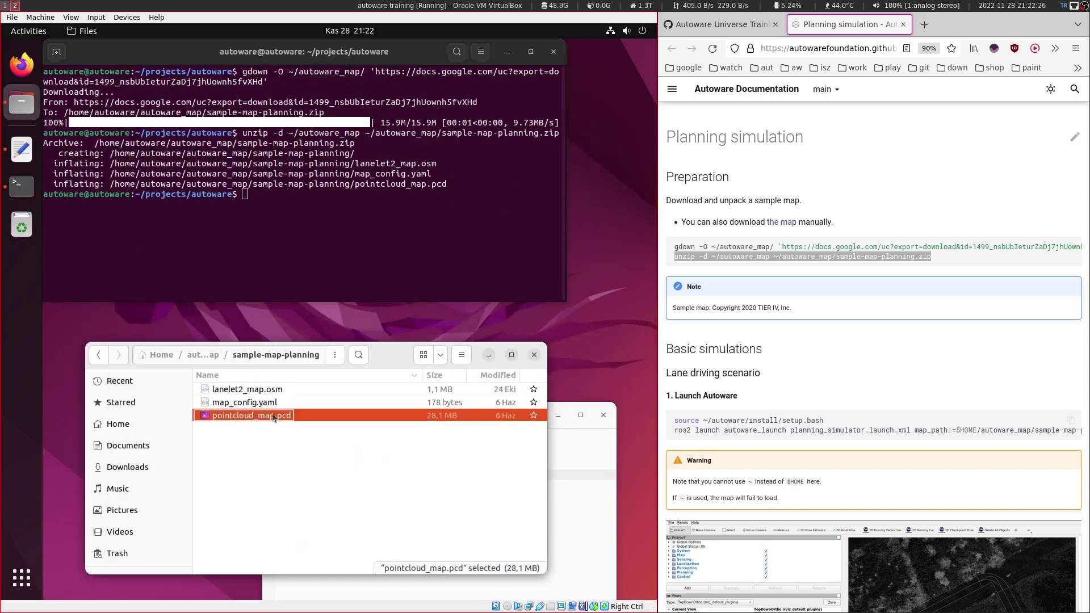
# Open lanelet2_map.osm from the sample-map-planning folder in the text editor
pyautogui.click(555, 498)
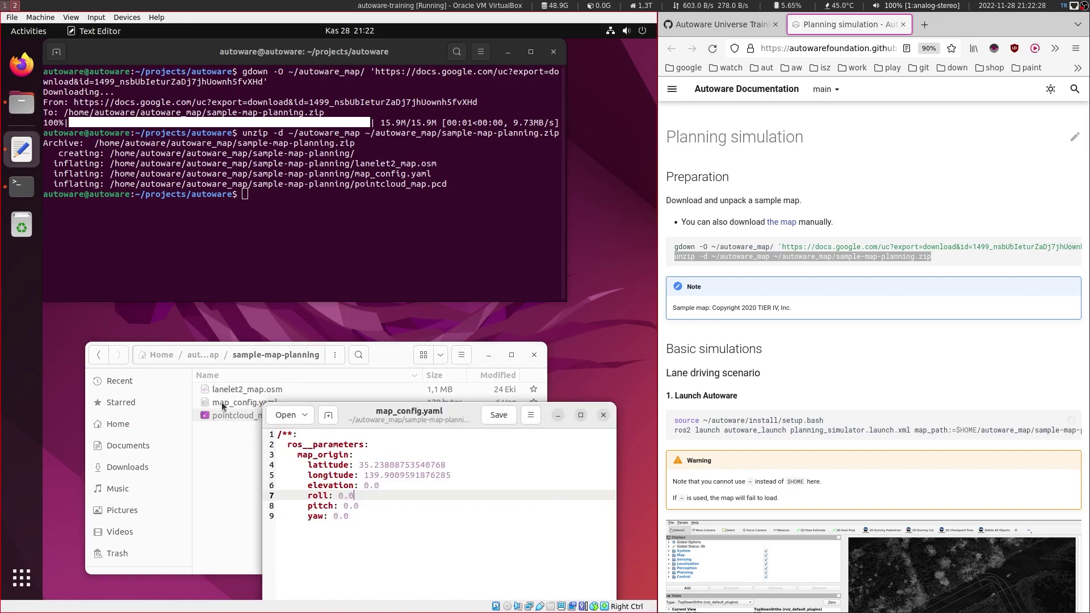
pyautogui.click(232, 423)
pyautogui.click(223, 406)
pyautogui.click(224, 416)
pyautogui.click(225, 401)
pyautogui.click(234, 390)
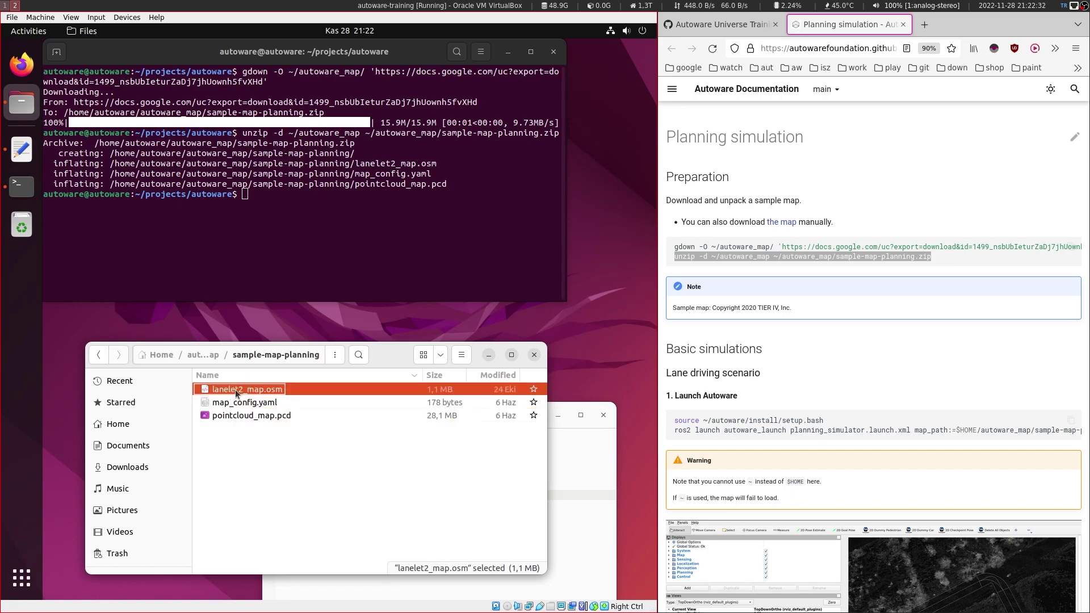
pyautogui.doubleClick(235, 390)
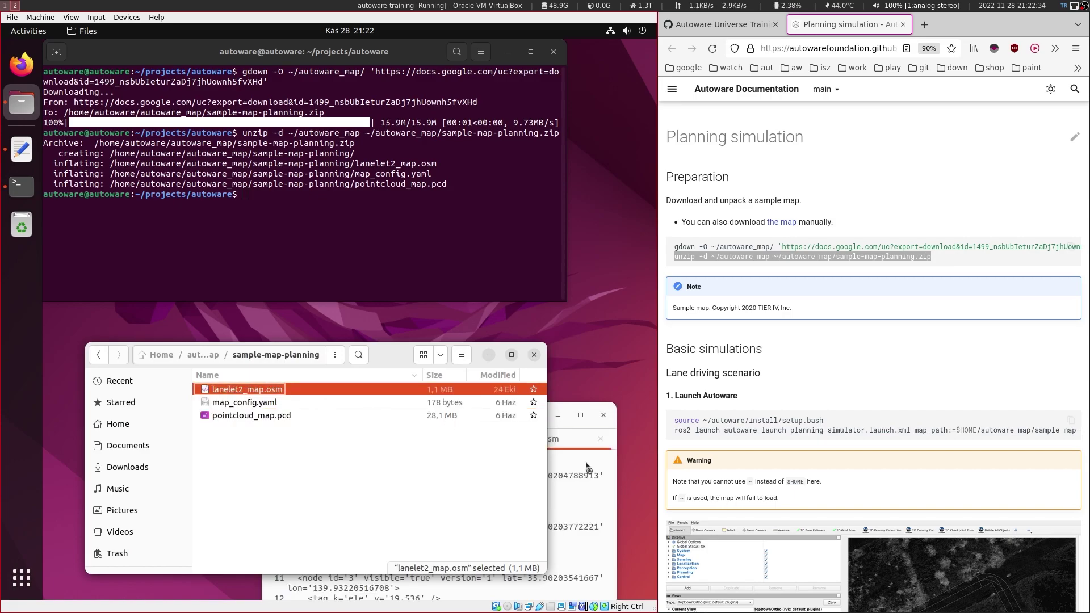
# Widen the editor and mark node coordinates near 35.902, 139.932
pyautogui.click(568, 428)
pyautogui.moveTo(568, 428); pyautogui.dragTo(432, 144)
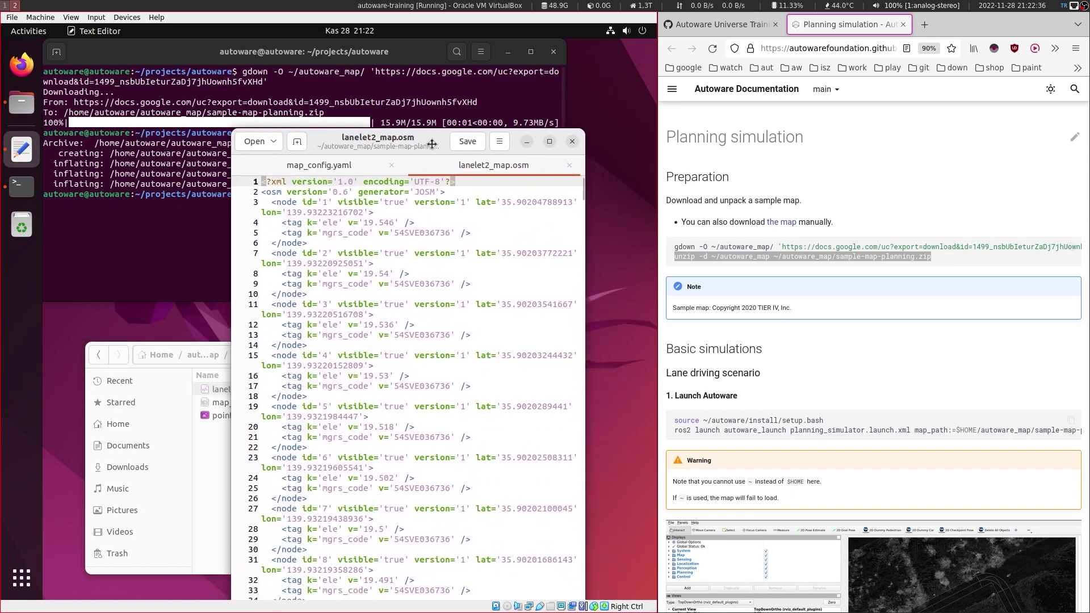
pyautogui.moveTo(233, 273); pyautogui.dragTo(128, 274)
pyautogui.moveTo(398, 203); pyautogui.dragTo(474, 202)
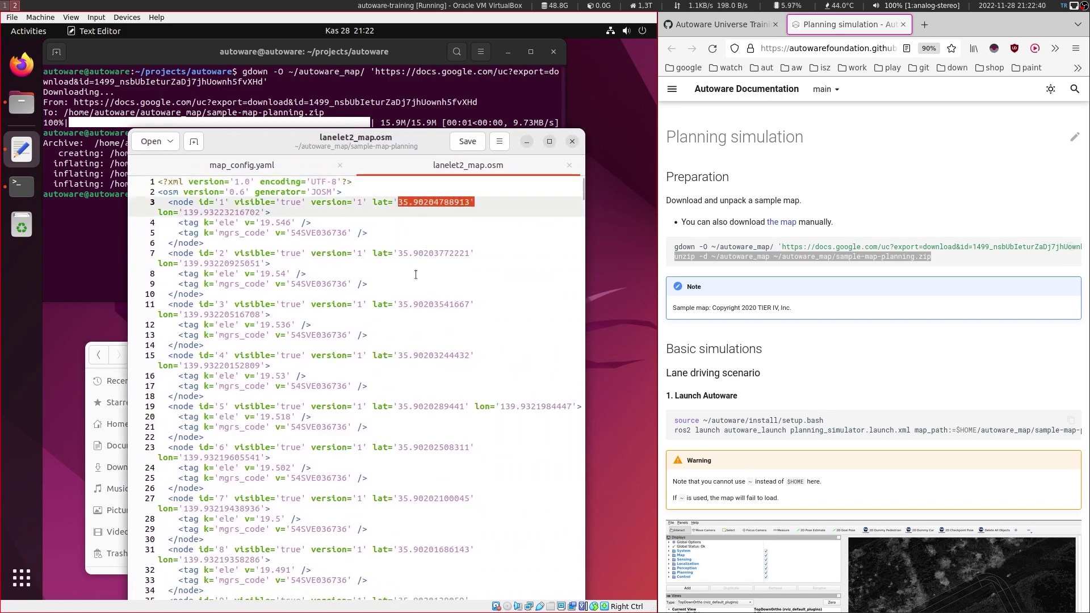
pyautogui.moveTo(183, 263); pyautogui.dragTo(266, 263)
# Close the text editor and go back to the Home folder in Files
pyautogui.hotkey('ctrl', 'q')
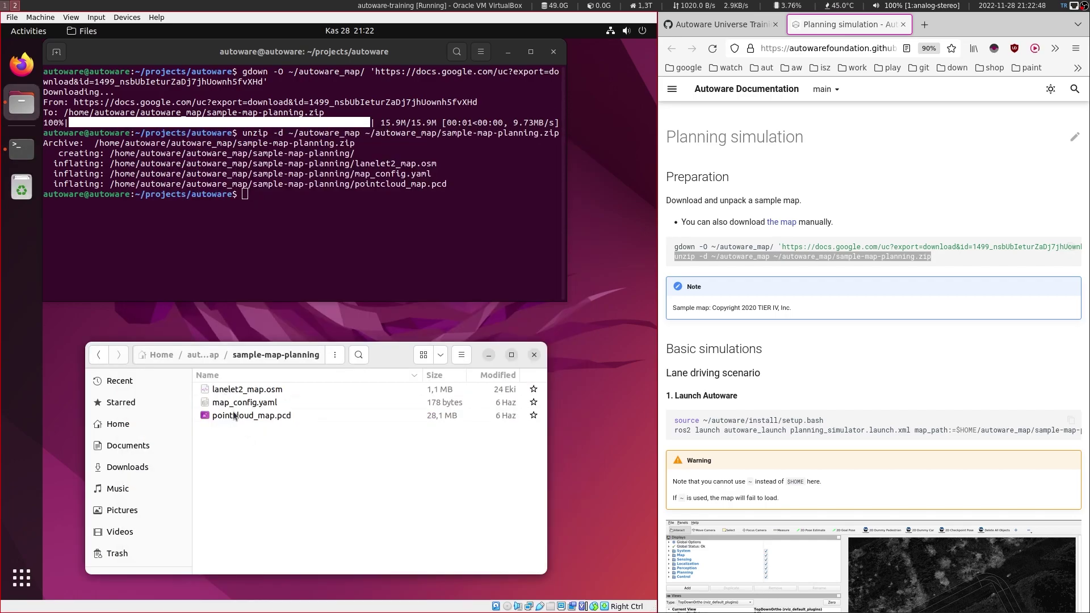
pyautogui.click(236, 391)
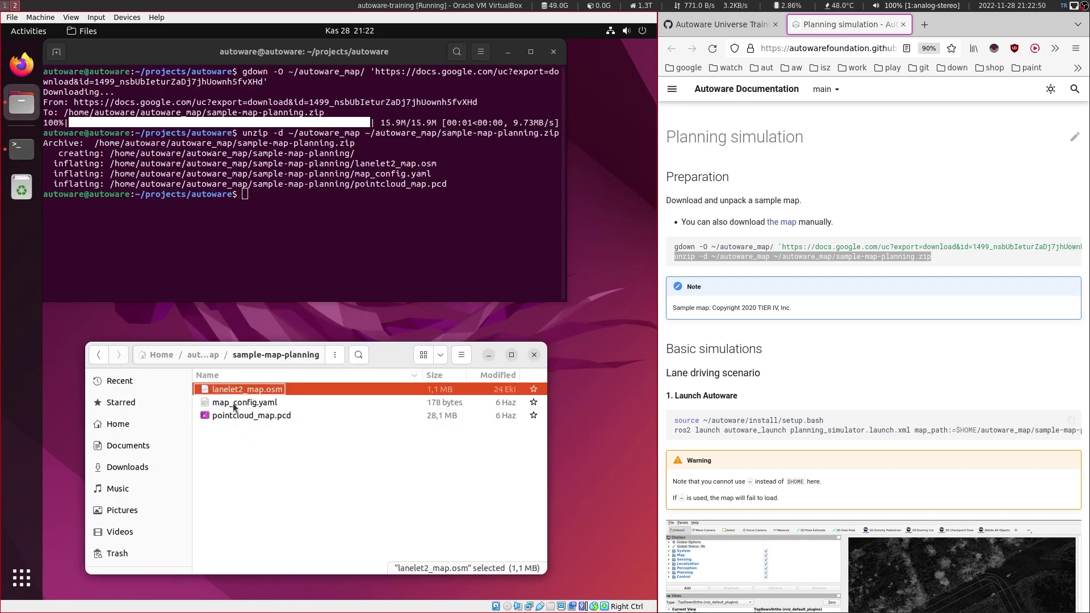
pyautogui.click(98, 356)
pyautogui.click(98, 357)
# Close the file browser and find the setup script command in the docs
pyautogui.hotkey('ctrl', 'q')
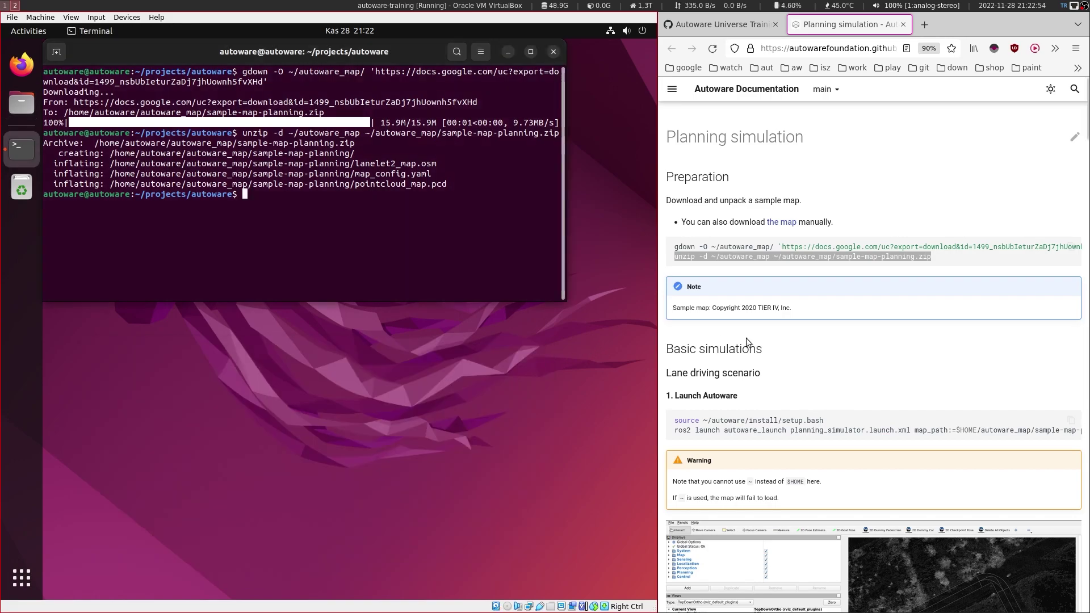
pyautogui.scroll(-2, 757, 338)
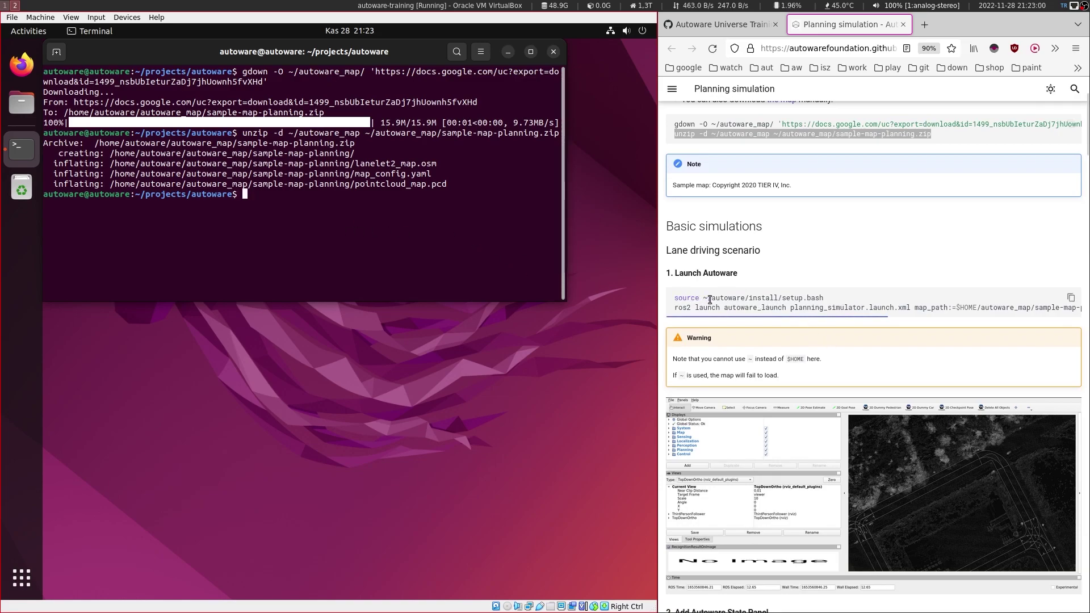
pyautogui.moveTo(704, 298); pyautogui.dragTo(758, 299)
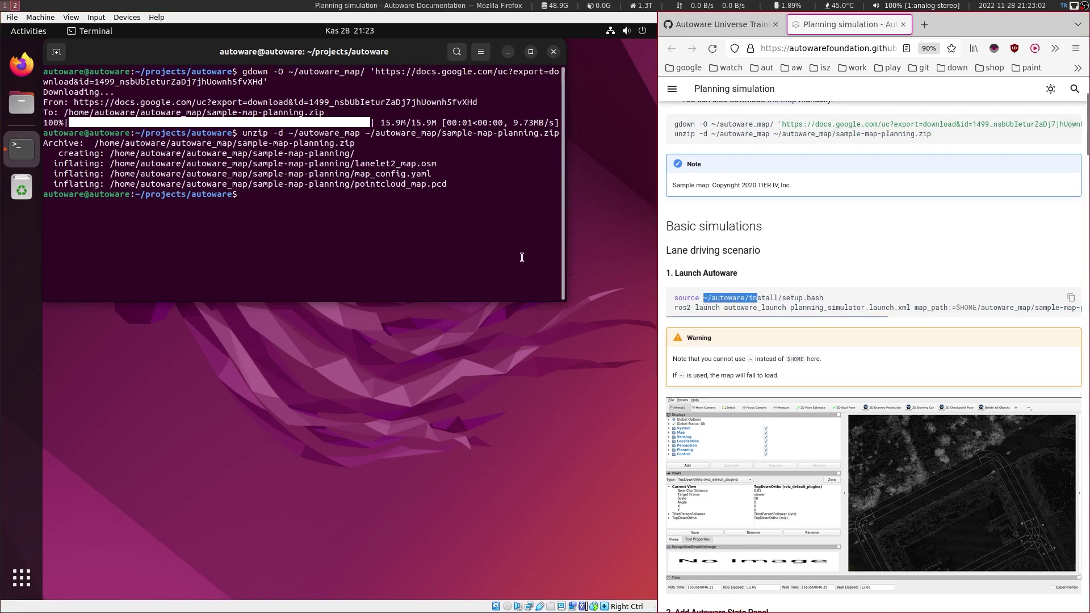
pyautogui.moveTo(131, 194); pyautogui.dragTo(182, 196)
pyautogui.click(282, 203)
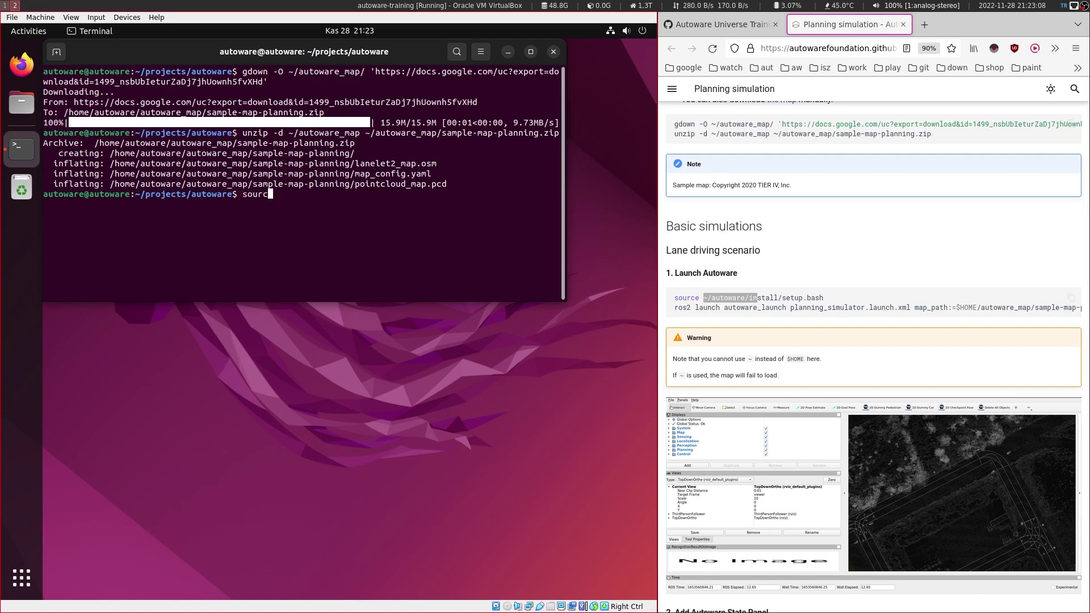
# Run source install/setup.bash and inspect the trtexec_vendor not-found error
pyautogui.write('source au')
pyautogui.press('BackSpace')
pyautogui.press('BackSpace')
pyautogui.write('install/setup.bash')
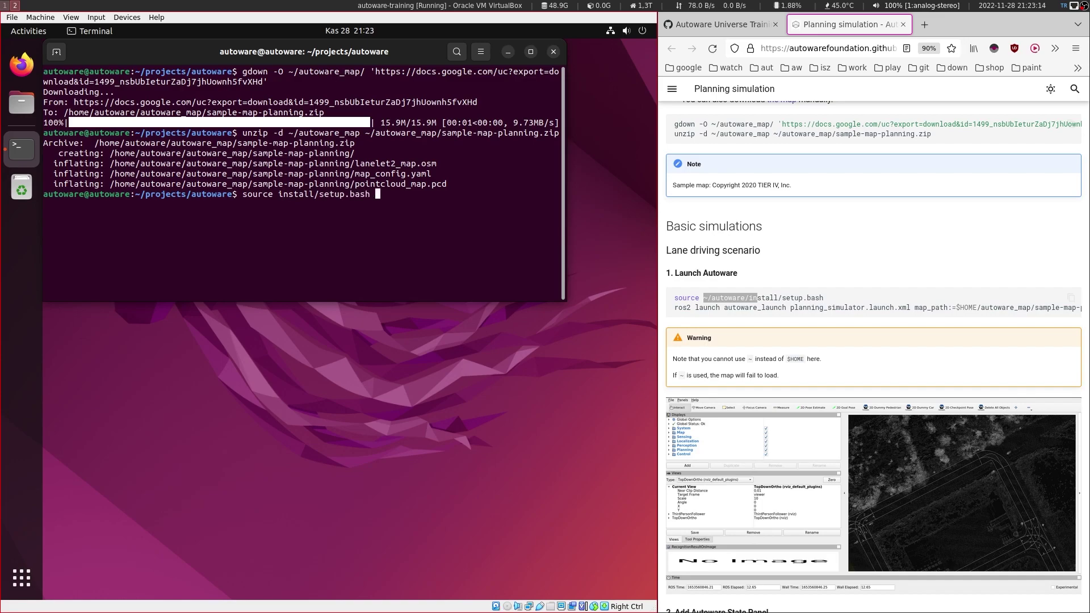
pyautogui.press('Return')
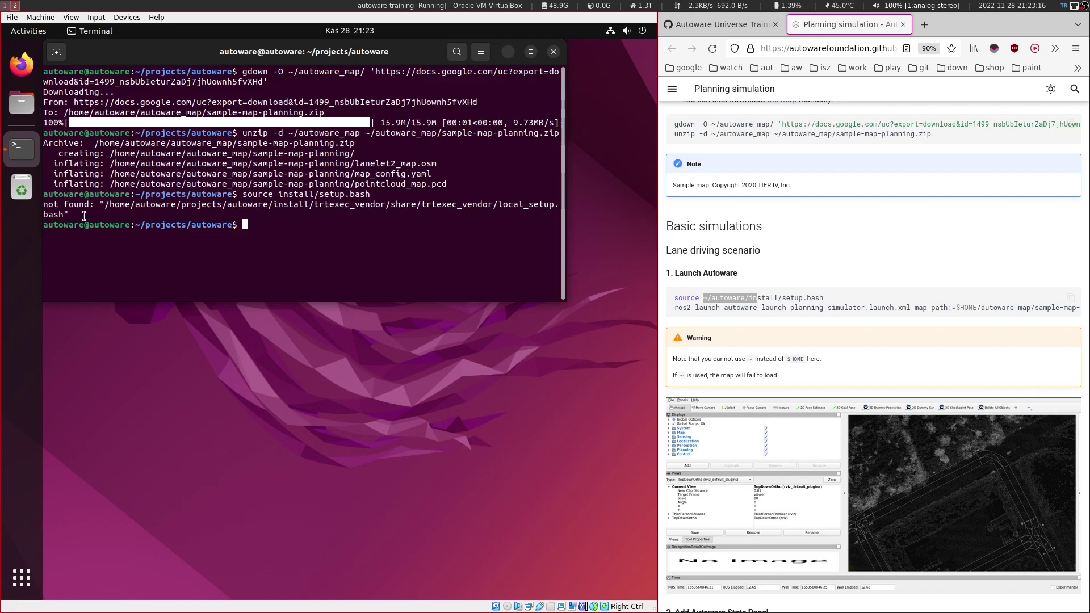
pyautogui.moveTo(68, 214); pyautogui.dragTo(42, 206)
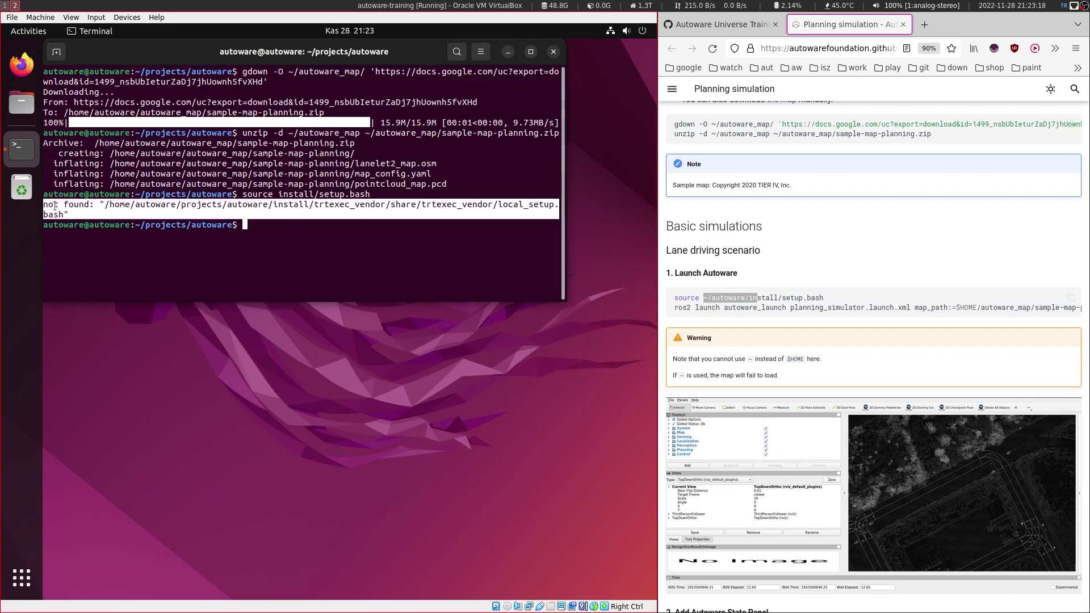
pyautogui.moveTo(412, 205); pyautogui.dragTo(501, 208)
pyautogui.moveTo(314, 206); pyautogui.dragTo(382, 203)
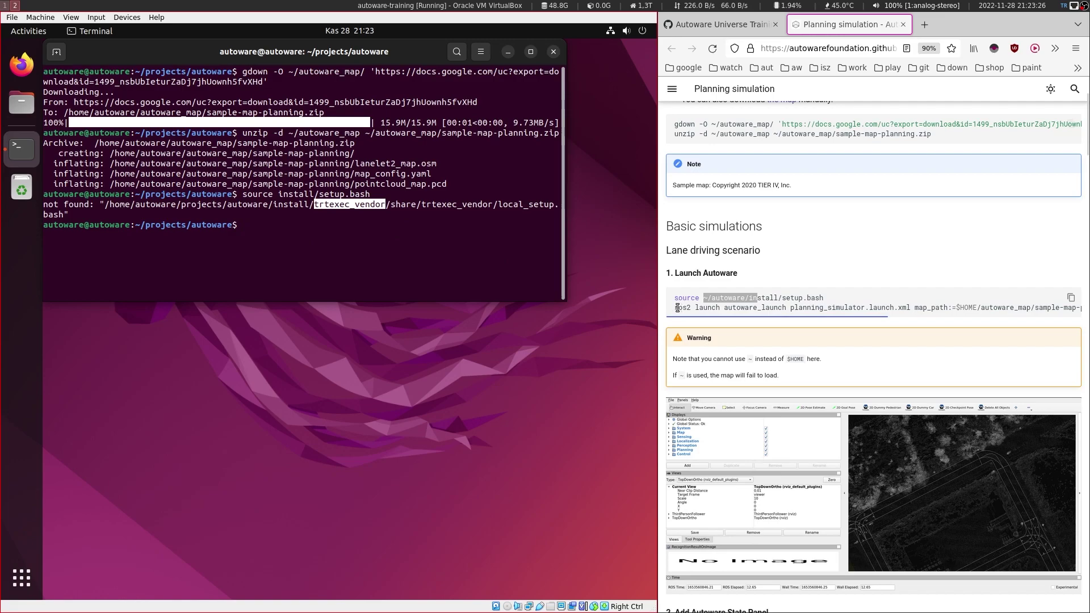
# Launch planning_simulator.launch.xml with the sample map, vehicle and sensor kit
pyautogui.moveTo(675, 308); pyautogui.dragTo(676, 316)
pyautogui.hotkey('ctrl', 'c')
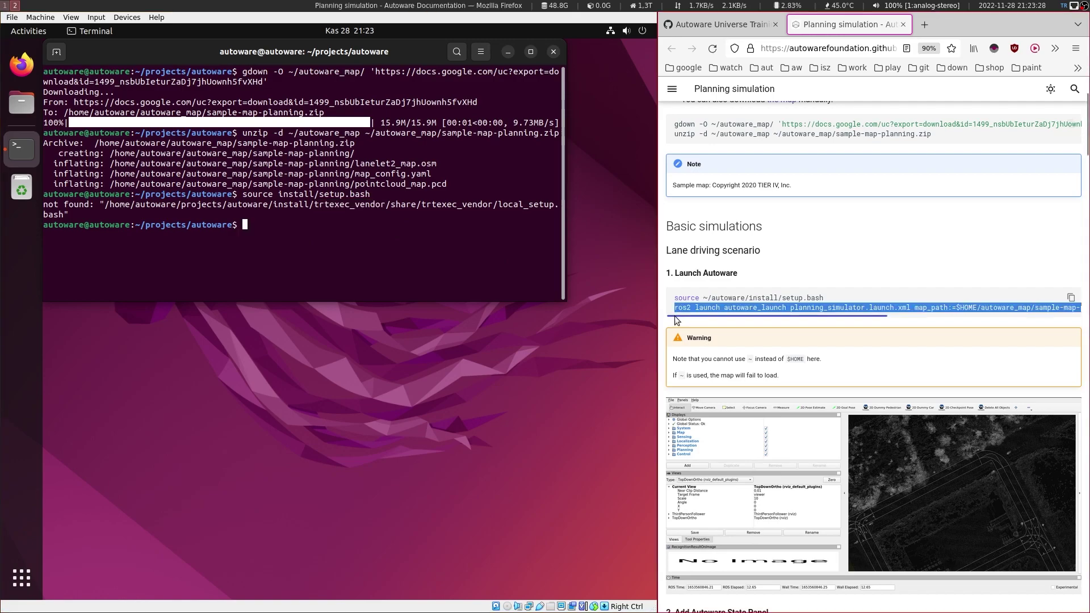
pyautogui.click(311, 241)
pyautogui.hotkey('ctrl', 'shift', 'v')
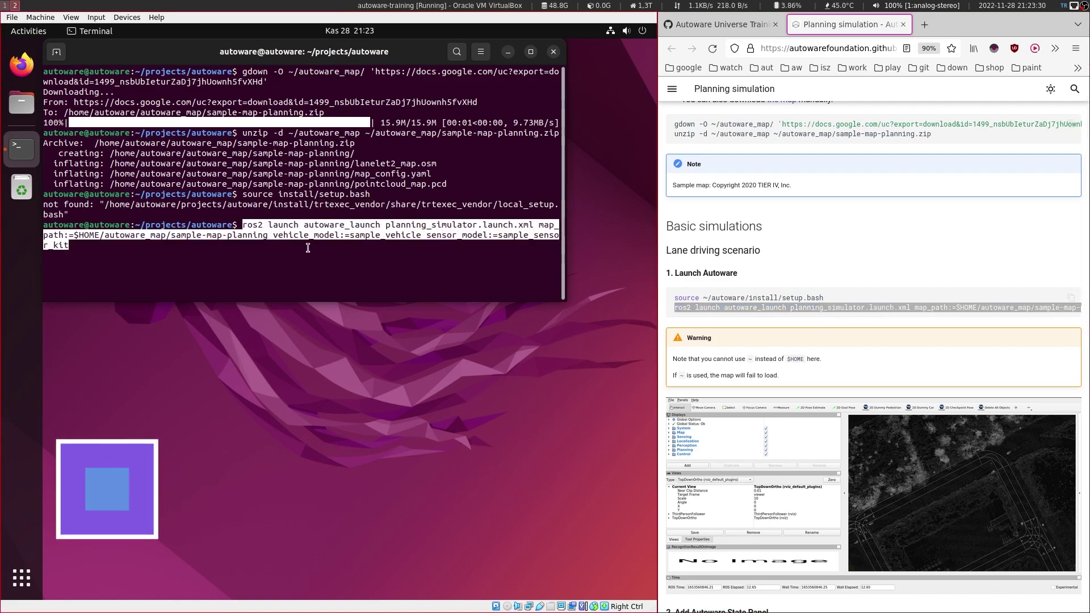
pyautogui.press('Return')
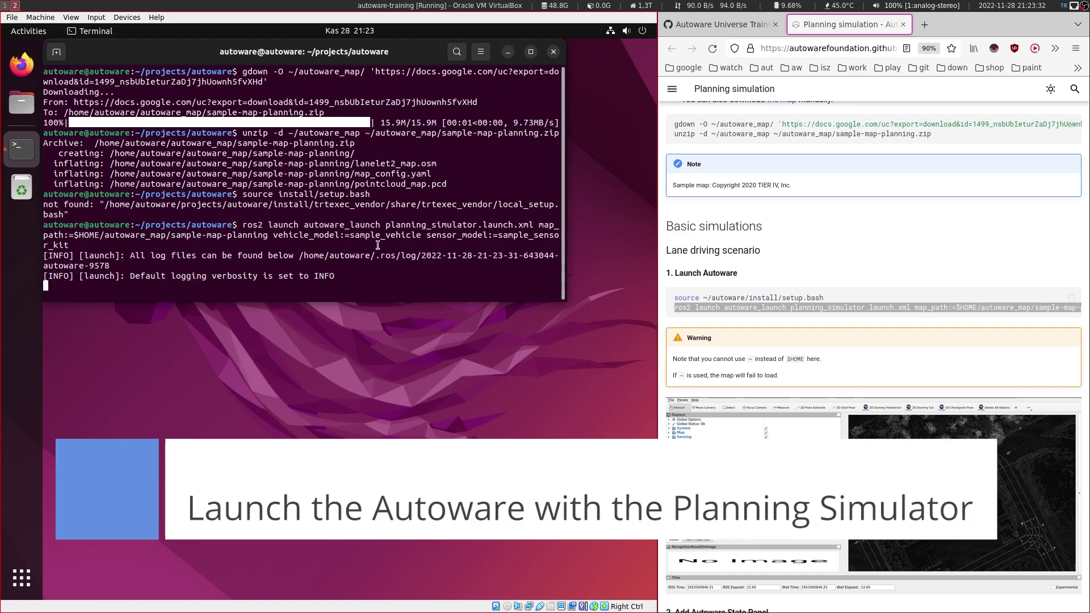
# Resize the panels, pan to the orange-marked lanes, and expand Map to select PointCloudMap
pyautogui.moveTo(658, 278); pyautogui.dragTo(816, 282)
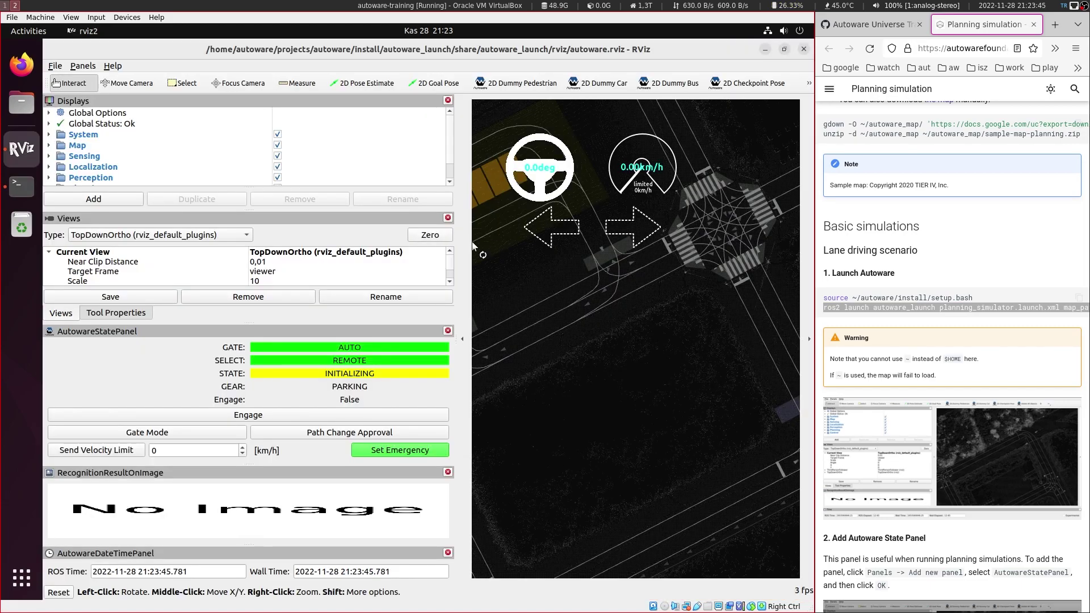
pyautogui.moveTo(464, 245); pyautogui.dragTo(396, 240)
pyautogui.moveTo(551, 245); pyautogui.dragTo(673, 347, button='middle')
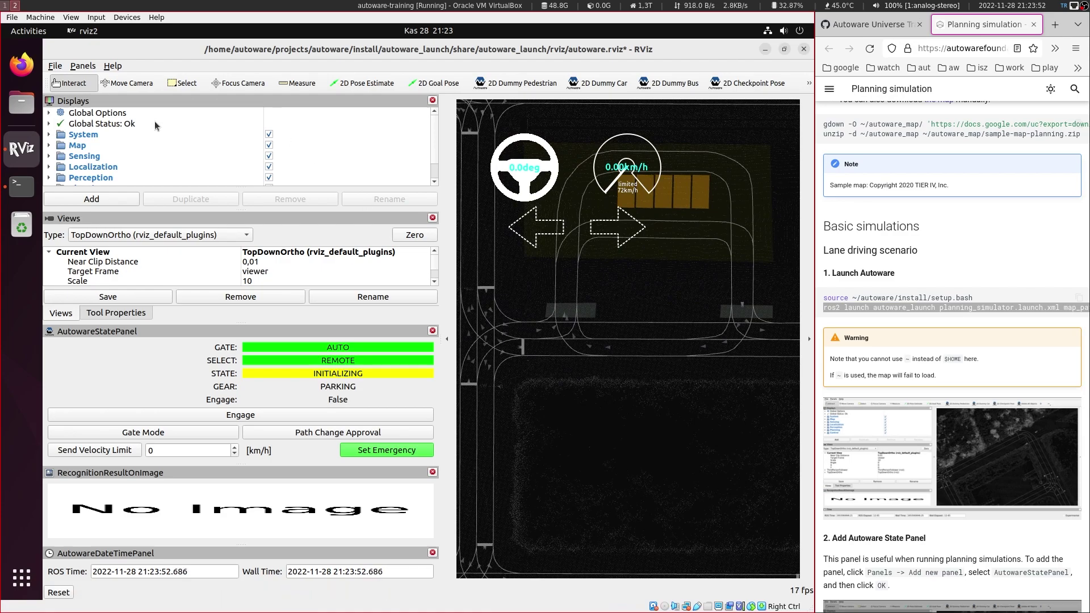
pyautogui.doubleClick(112, 147)
pyautogui.click(135, 159)
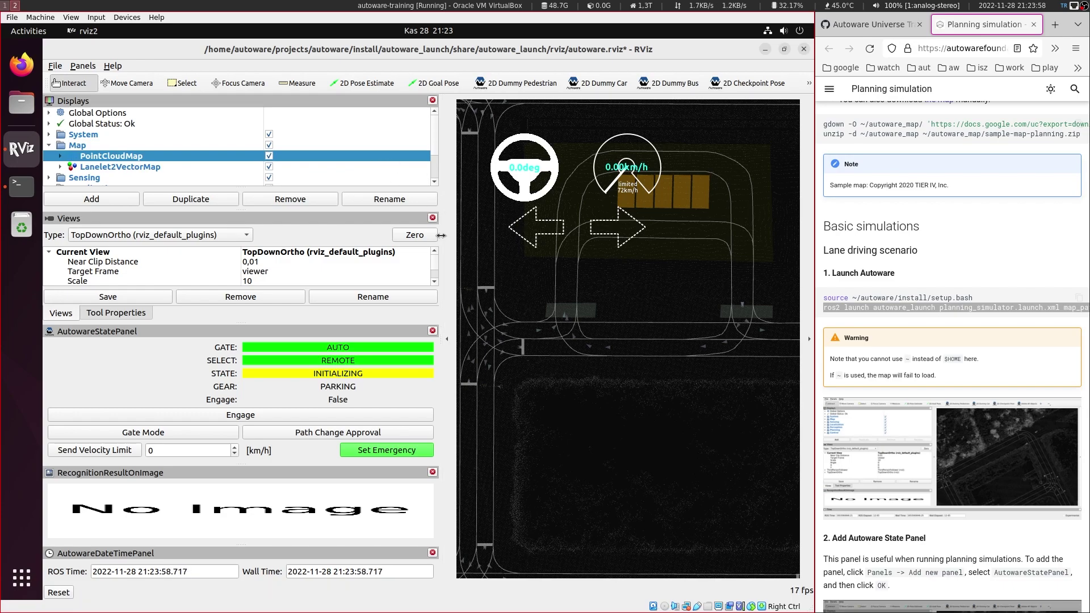
# Switch the view to Orbit and set PointCloudMap's Size (Pixels) to 3
pyautogui.click(190, 235)
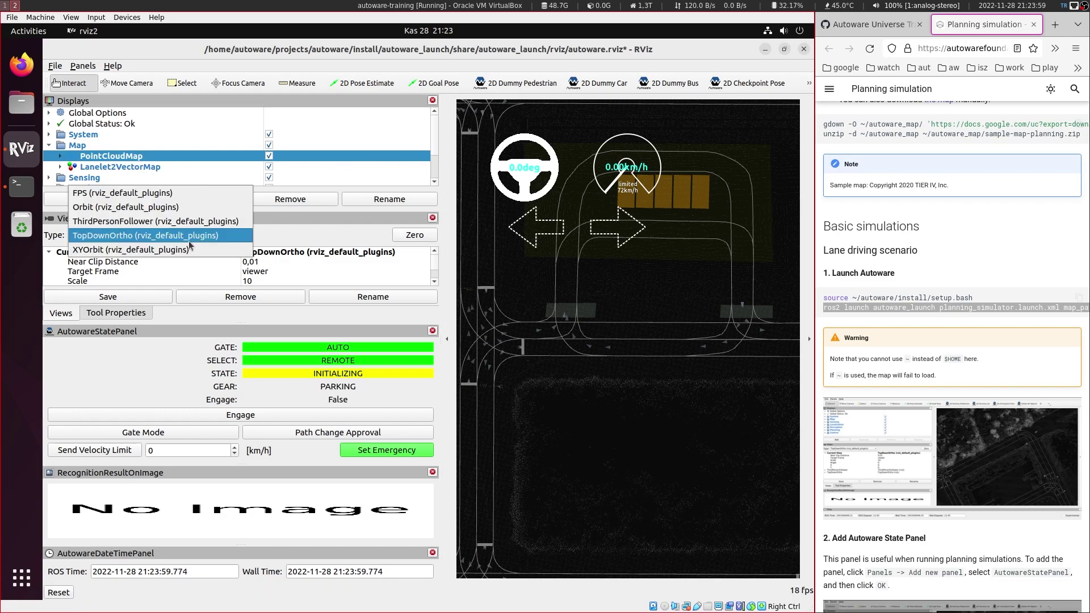
pyautogui.click(151, 208)
pyautogui.moveTo(652, 357); pyautogui.dragTo(673, 206)
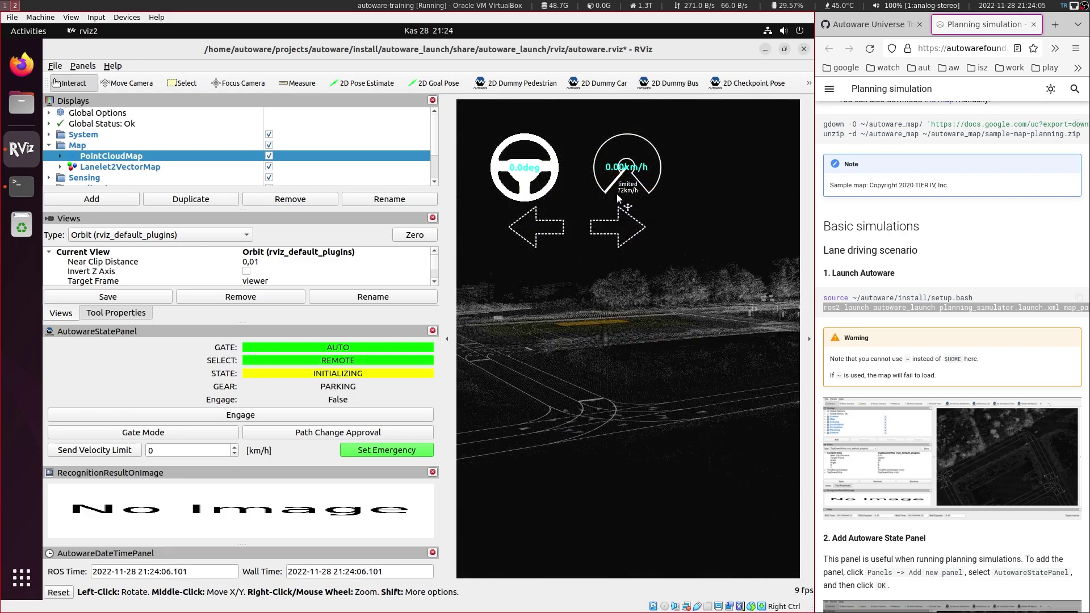
pyautogui.doubleClick(172, 158)
pyautogui.click(309, 178)
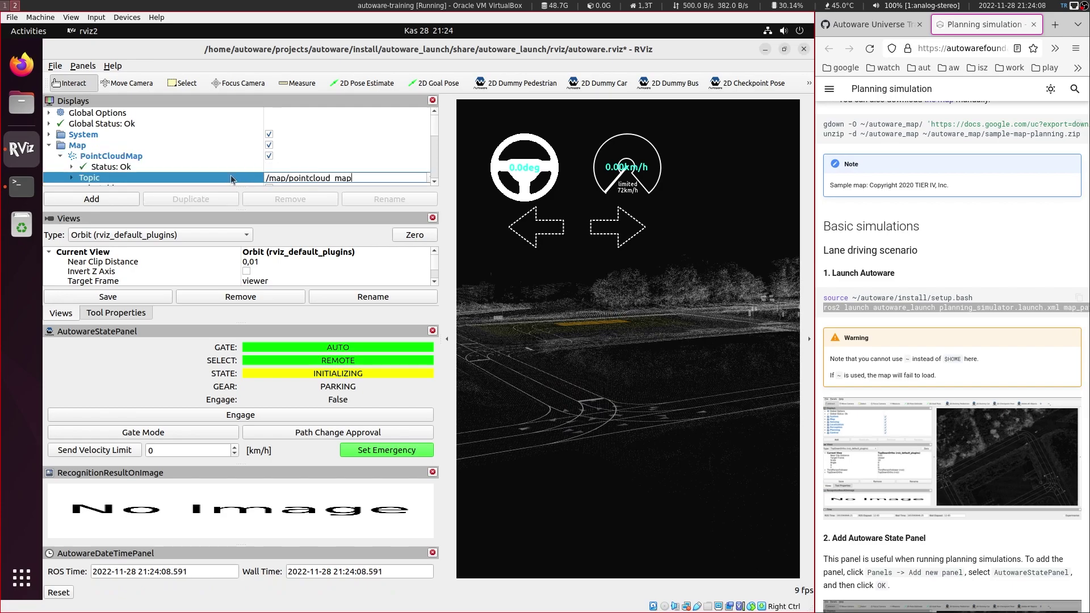
pyautogui.press('Return')
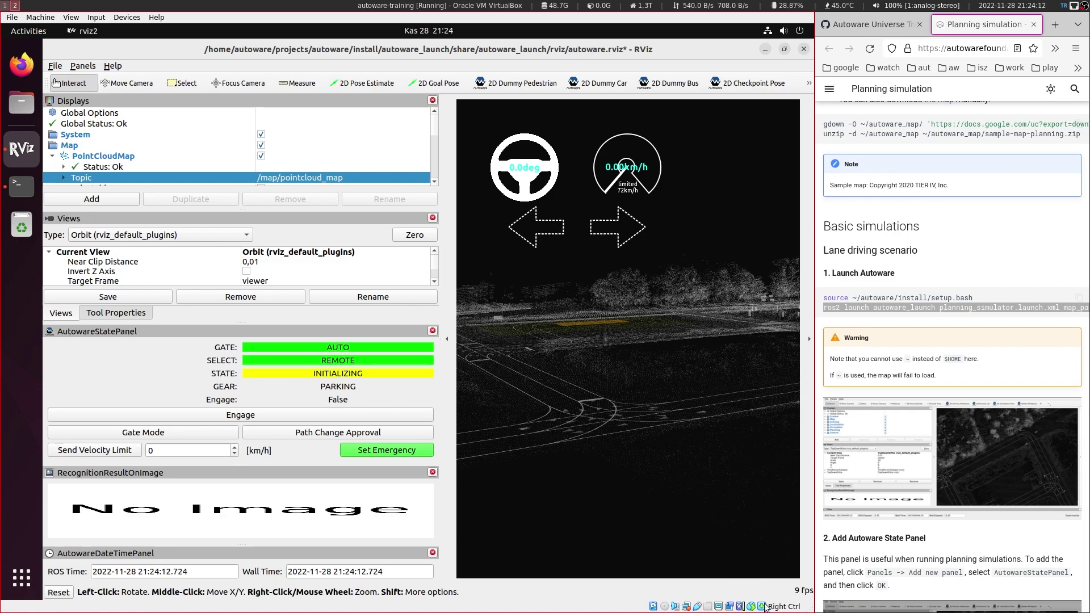
pyautogui.click(218, 166)
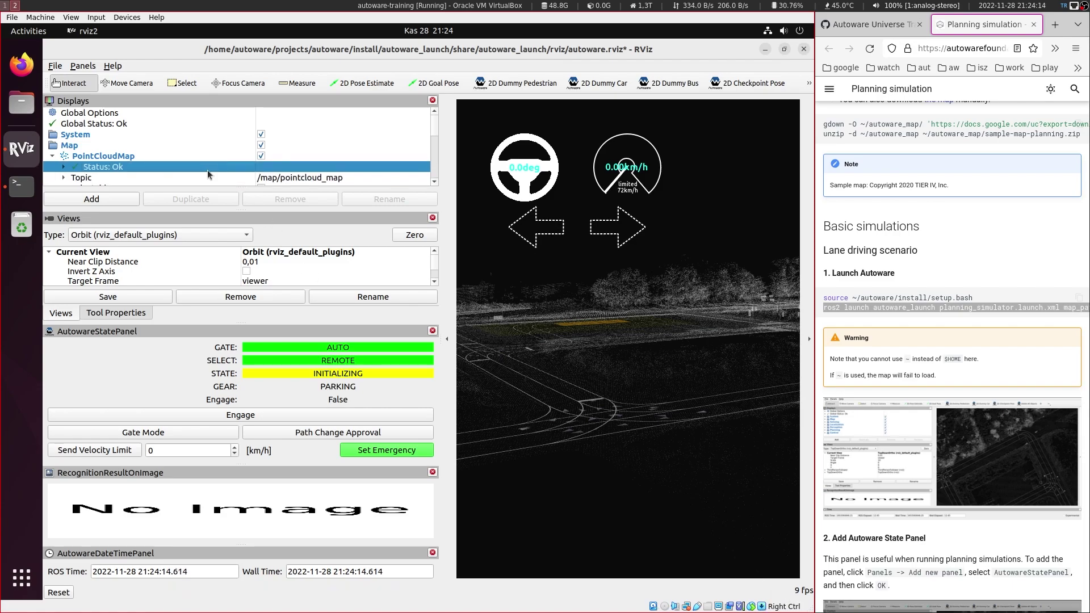
pyautogui.scroll(-1, 219, 155)
pyautogui.click(271, 177)
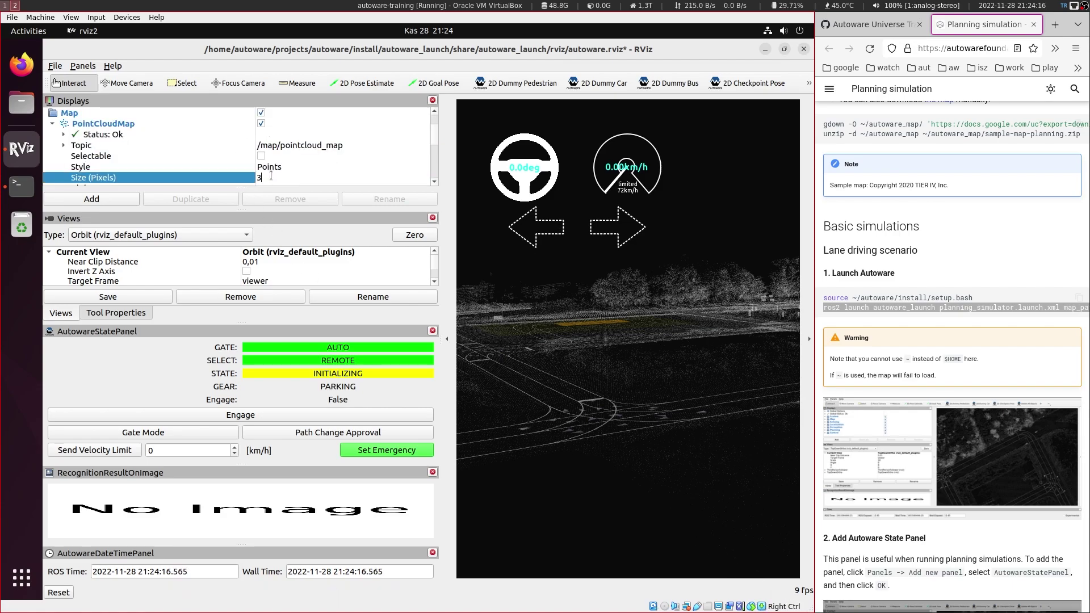
pyautogui.write('3')
pyautogui.press('Return')
# Orient the map, collapse PointCloudMap and return the view to TopDownOrtho
pyautogui.moveTo(519, 346); pyautogui.dragTo(465, 366)
pyautogui.moveTo(606, 355); pyautogui.dragTo(643, 470)
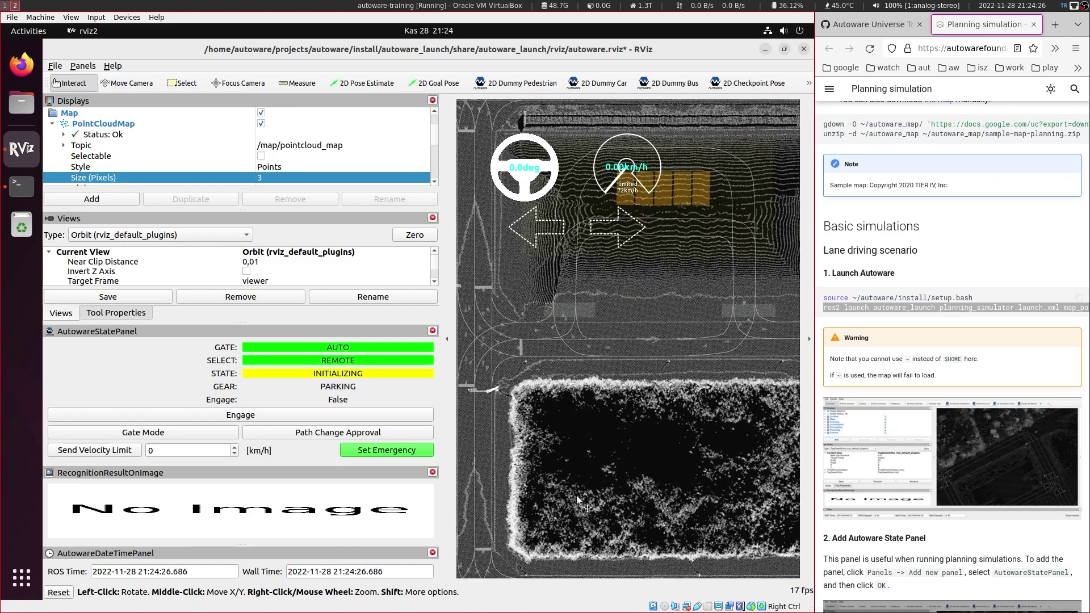
pyautogui.doubleClick(81, 125)
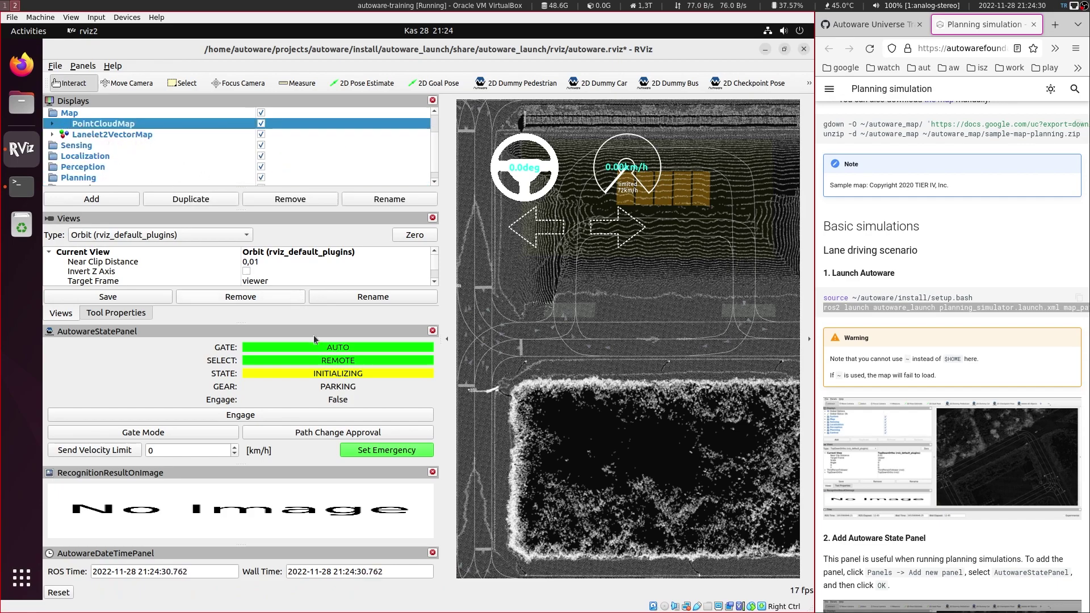
pyautogui.click(117, 236)
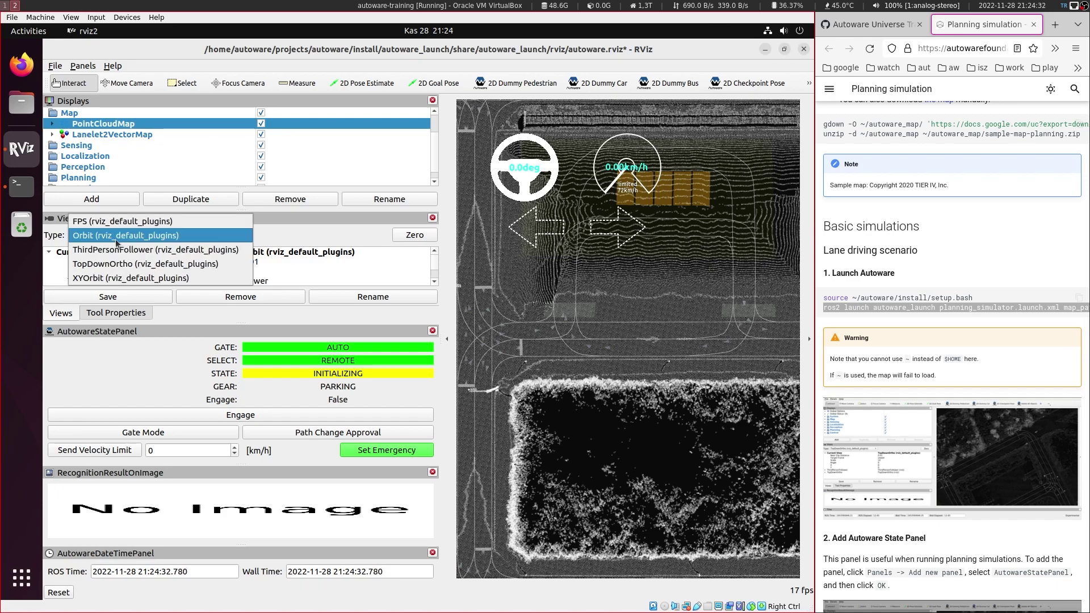
pyautogui.click(109, 264)
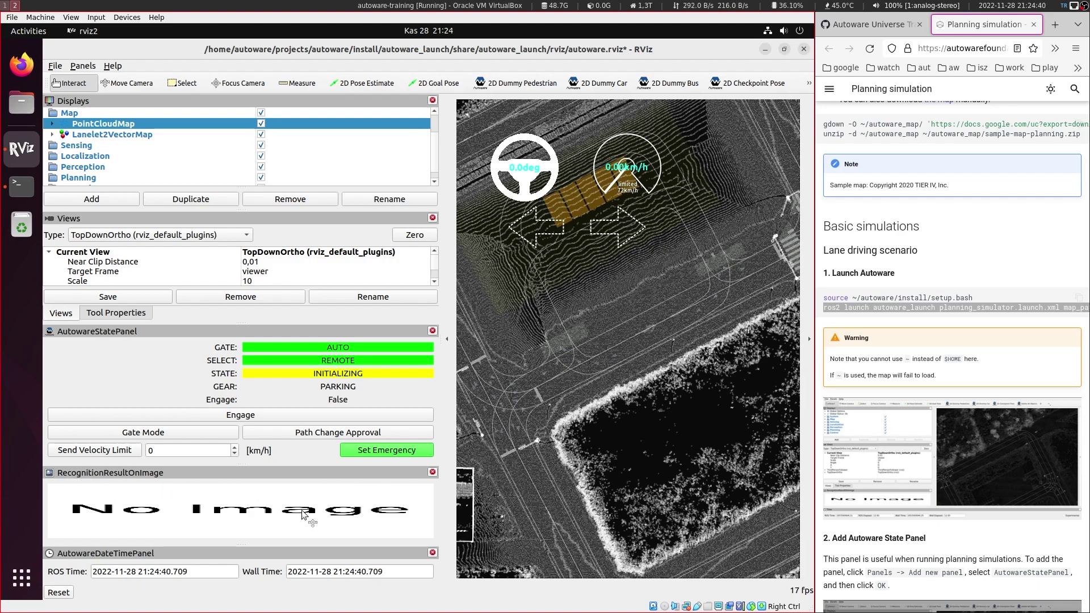
# Close the RecognitionResultOnImage panel and narrow the side panels to enlarge the map
pyautogui.click(432, 474)
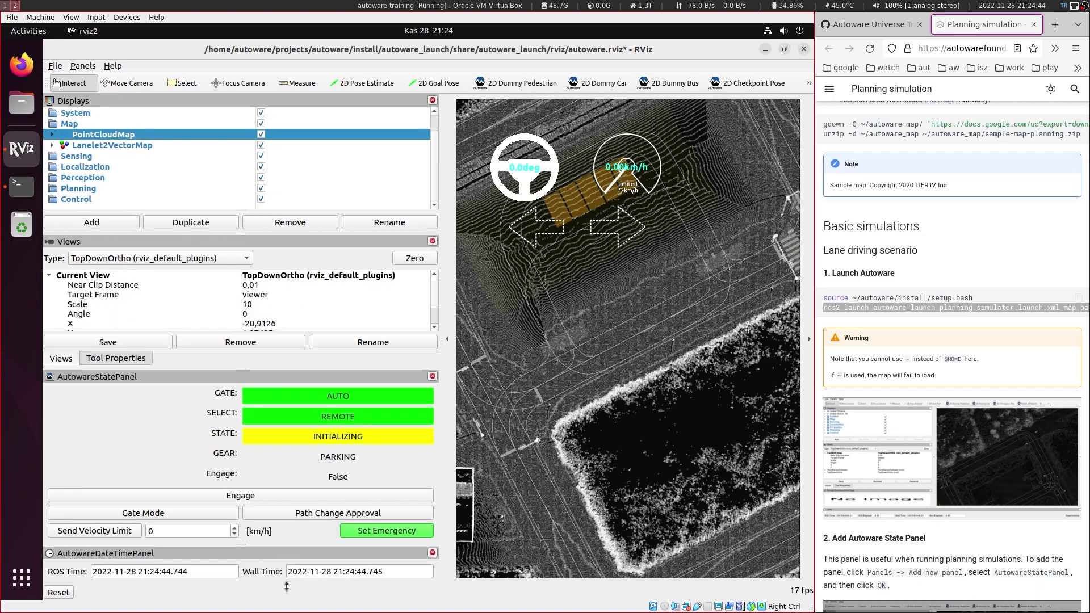
pyautogui.moveTo(601, 261); pyautogui.dragTo(655, 259)
pyautogui.moveTo(588, 278); pyautogui.dragTo(619, 364, button='middle')
pyautogui.moveTo(439, 320); pyautogui.dragTo(343, 320)
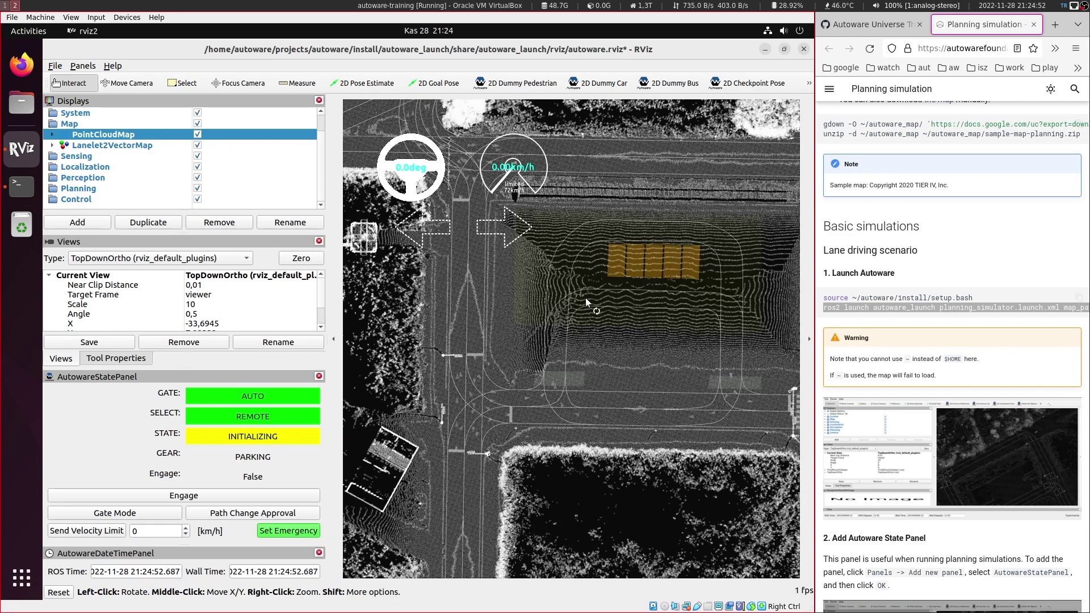
# Scroll the tutorial to step 3 and mark the Autoware State Panel instructions
pyautogui.scroll(-5, 850, 339)
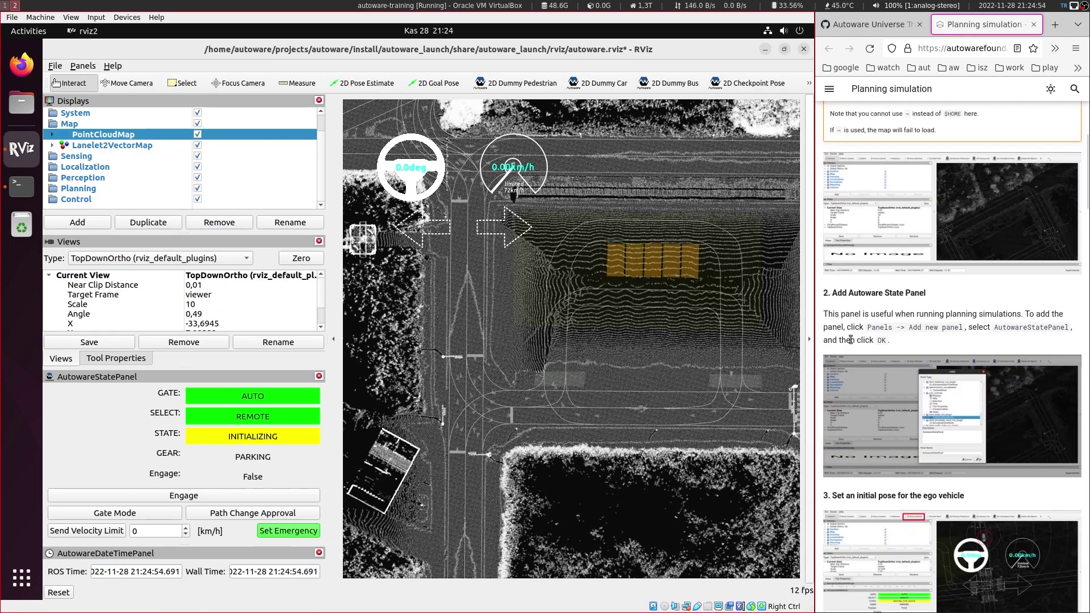
pyautogui.scroll(-3, 873, 293)
pyautogui.moveTo(837, 171); pyautogui.dragTo(853, 171)
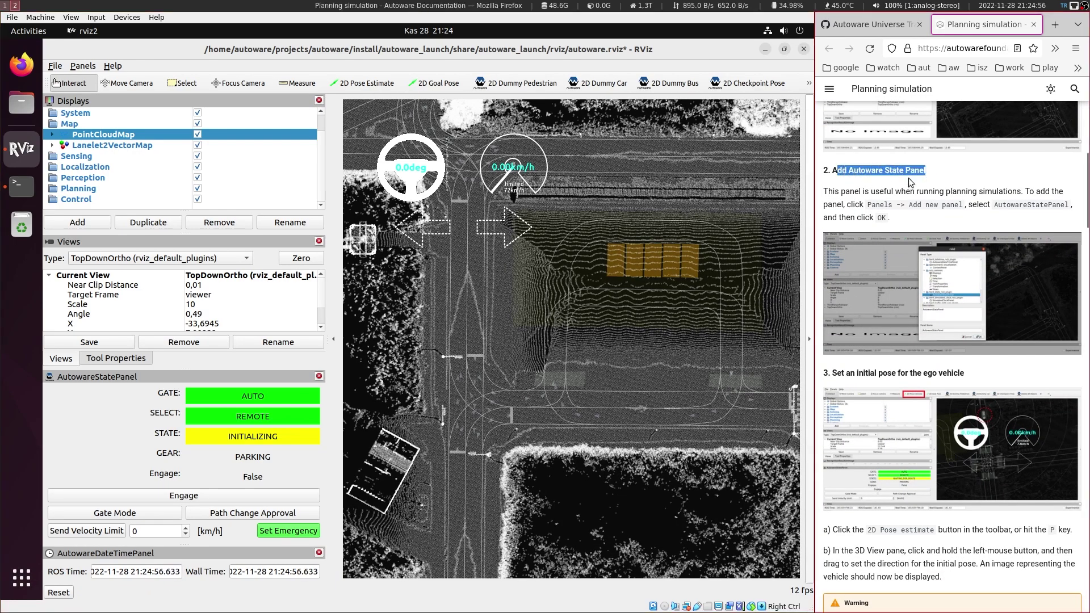
pyautogui.scroll(-2, 902, 215)
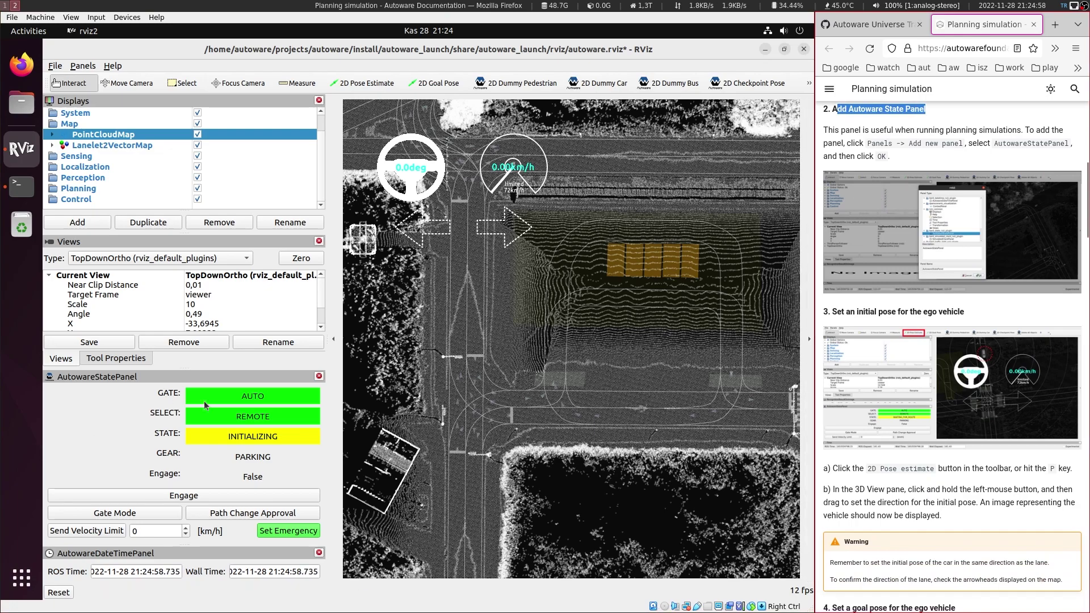
pyautogui.scroll(-2, 858, 253)
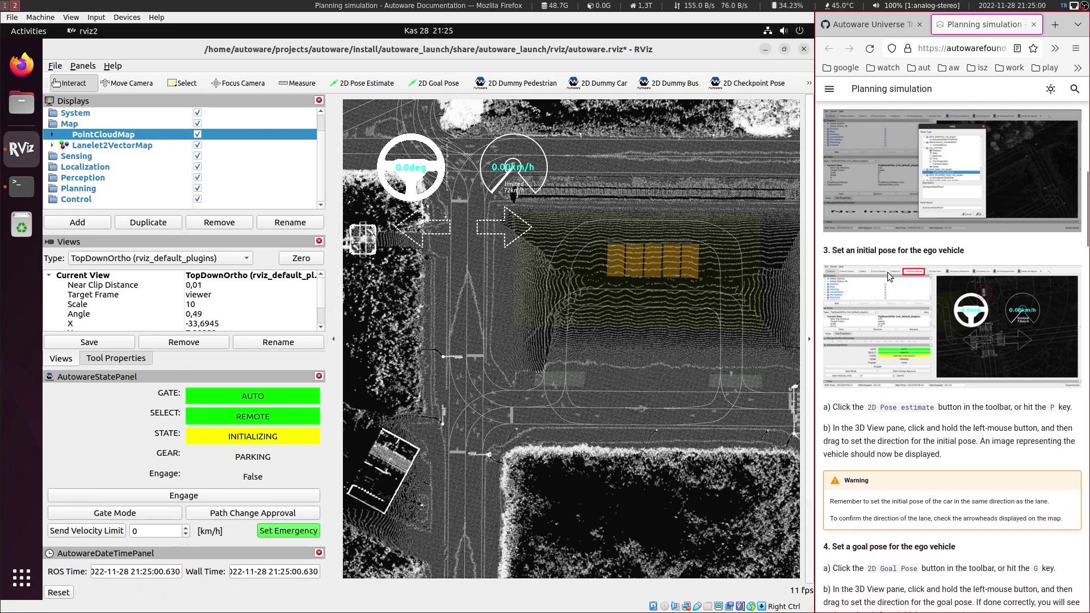
pyautogui.moveTo(856, 251); pyautogui.dragTo(932, 248)
pyautogui.scroll(-2, 932, 248)
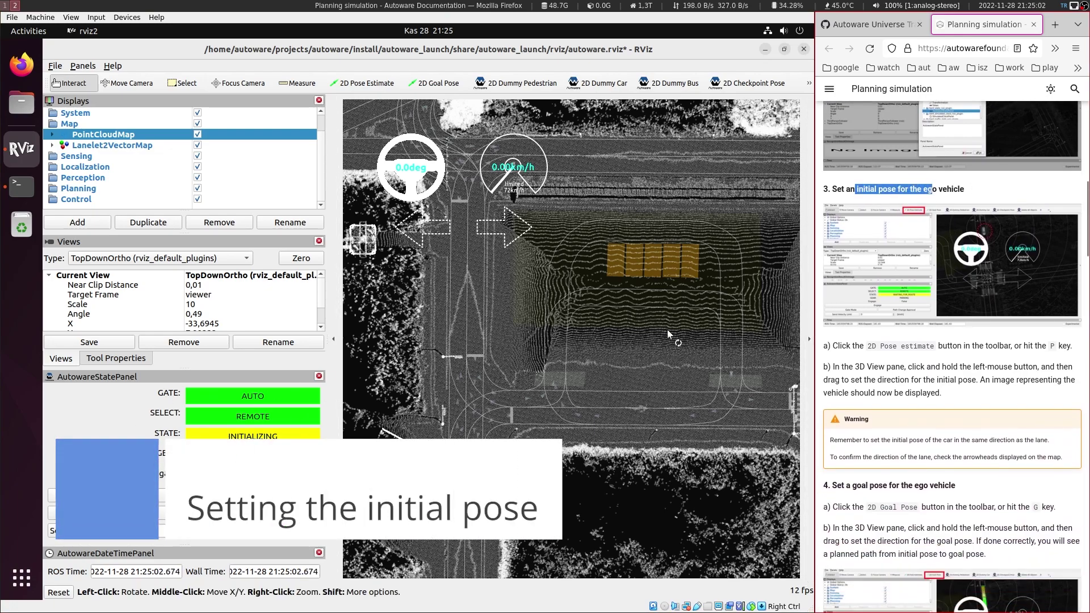
pyautogui.moveTo(676, 322); pyautogui.dragTo(645, 302, button='middle')
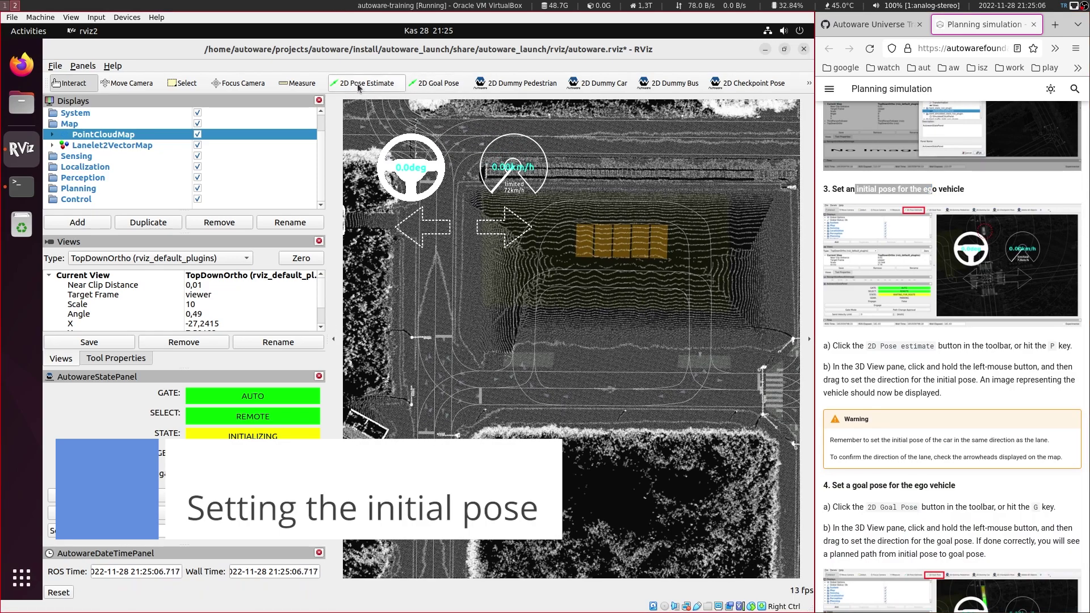
# Set the ego vehicle's initial pose on the starting lane with 2D Pose Estimate
pyautogui.click(74, 66)
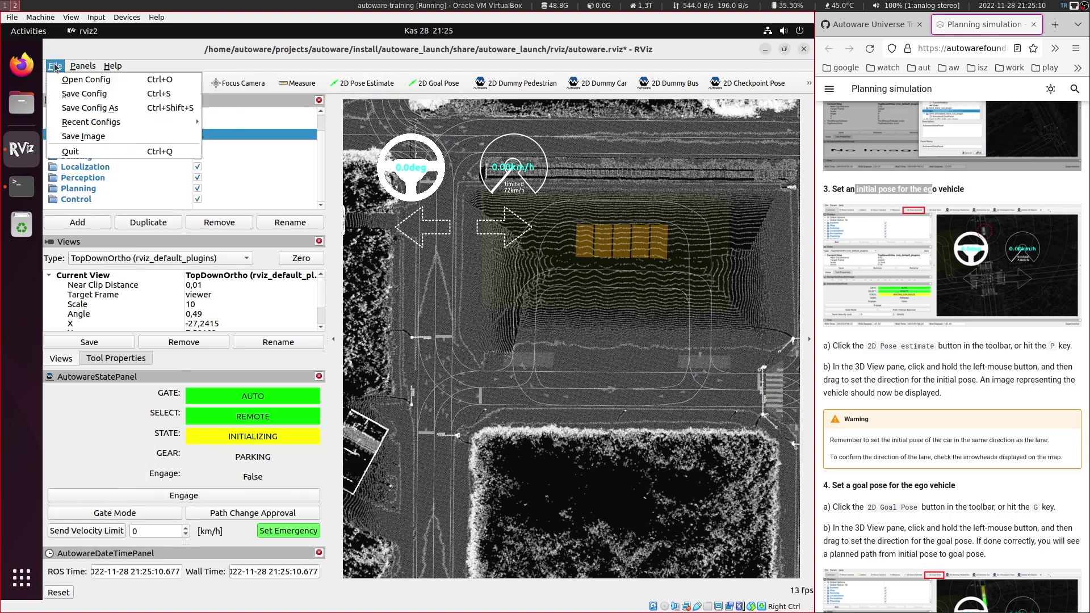
pyautogui.moveTo(114, 93)
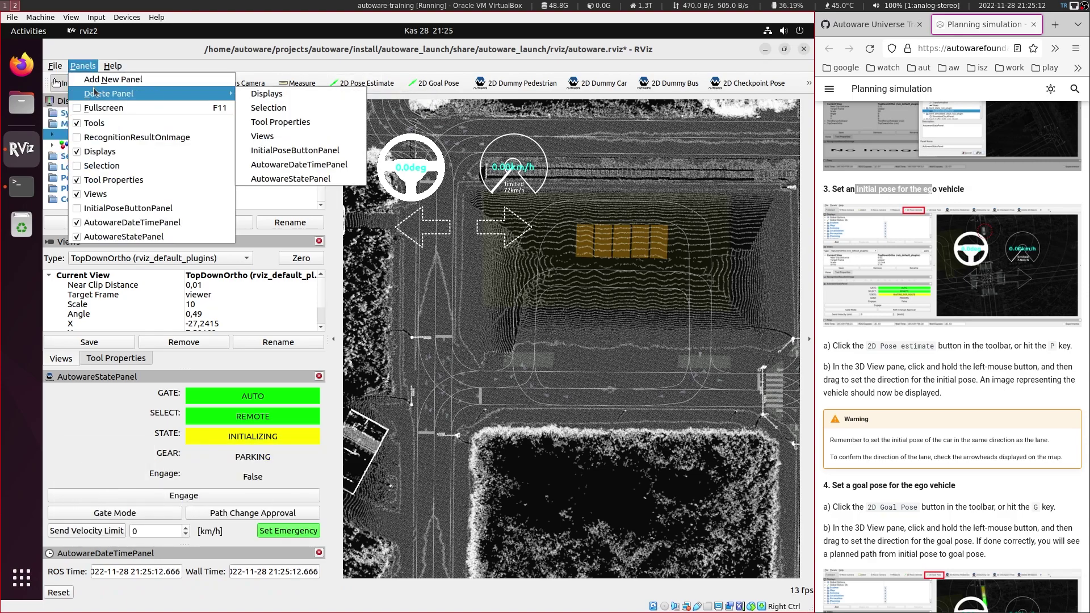
pyautogui.click(447, 128)
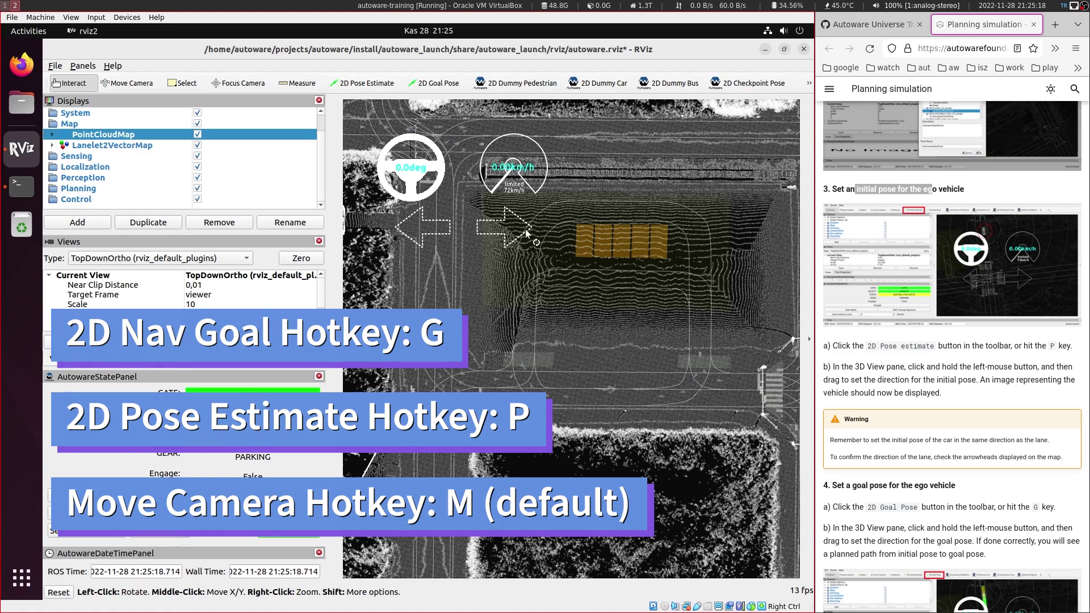
pyautogui.moveTo(568, 239); pyautogui.dragTo(608, 341, button='middle')
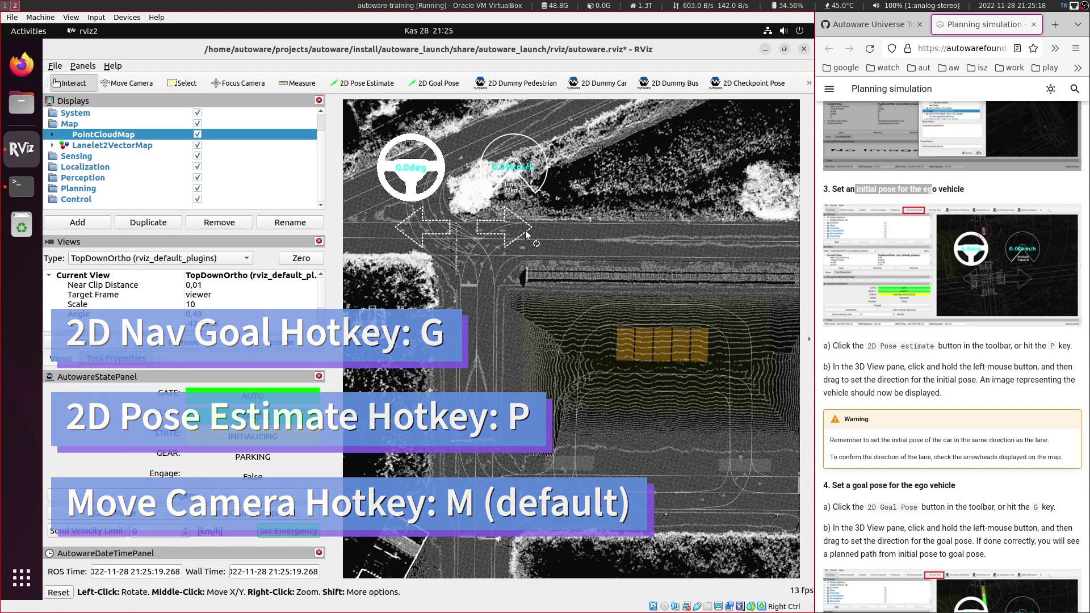
pyautogui.click(367, 85)
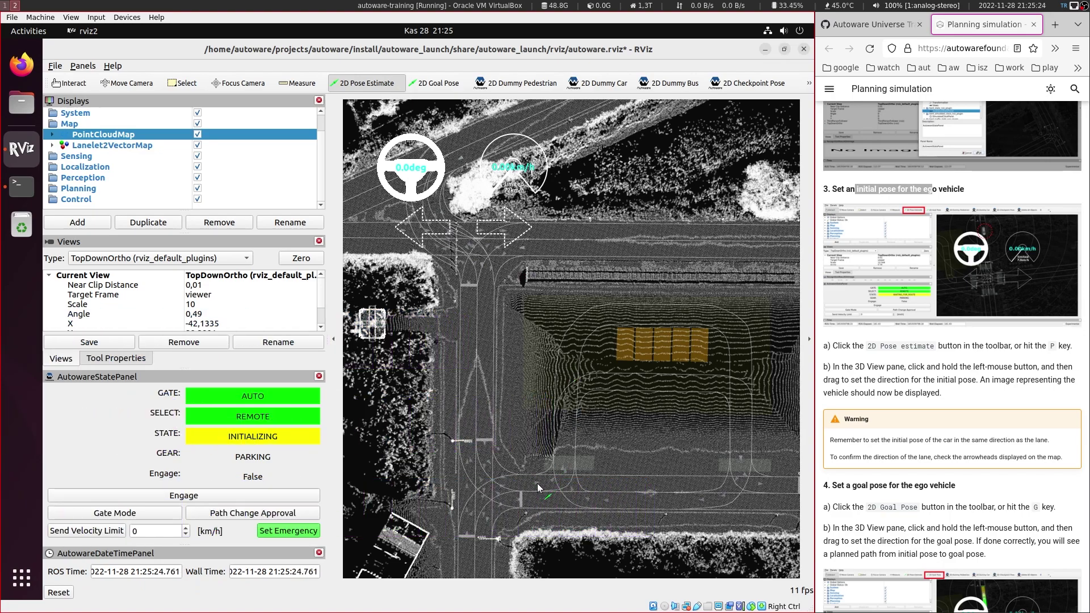
pyautogui.click(563, 483)
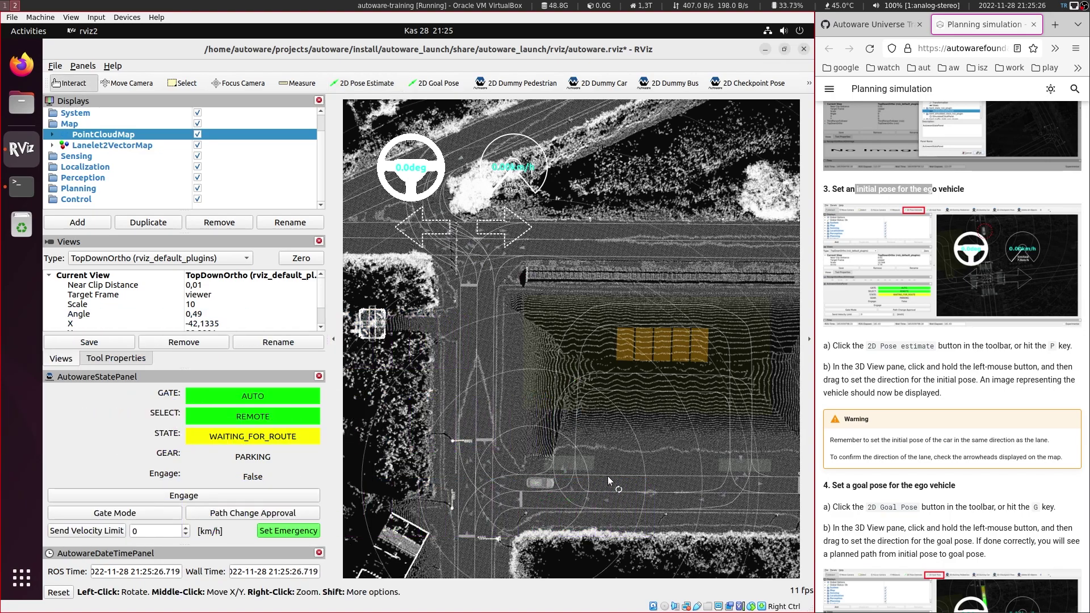
# Set a 2D Goal Pose up the road past the intersection
pyautogui.moveTo(506, 407); pyautogui.dragTo(465, 417, button='middle')
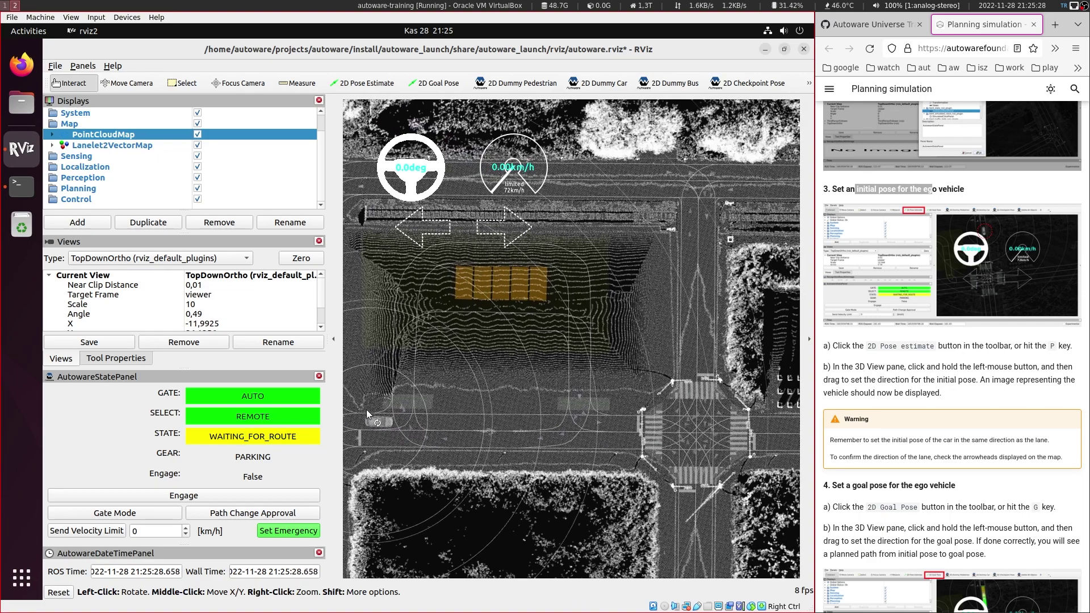
pyautogui.scroll(-3, 894, 352)
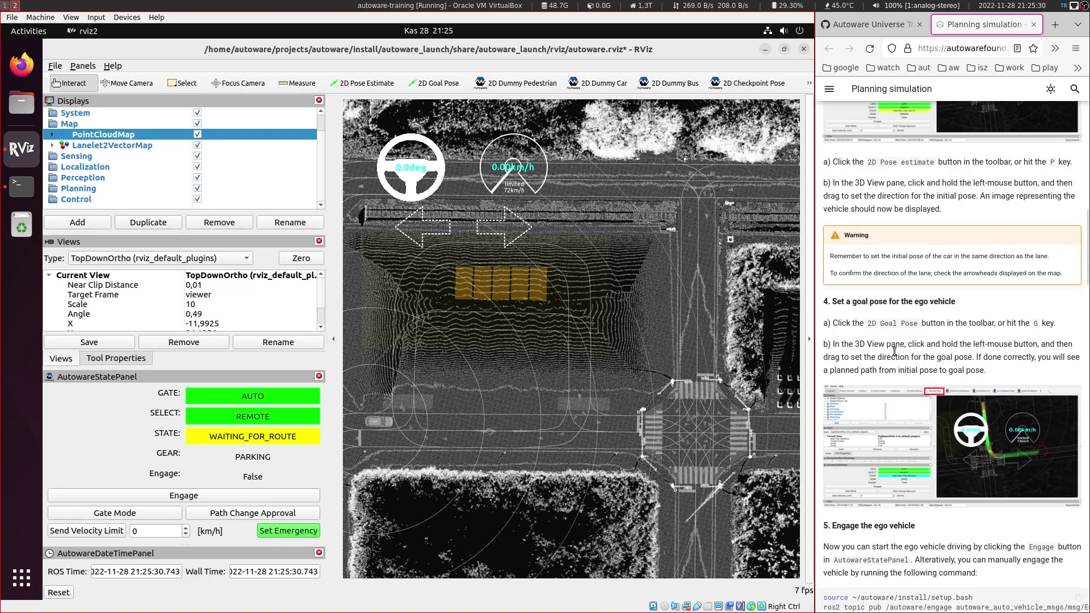
pyautogui.scroll(-1, 900, 318)
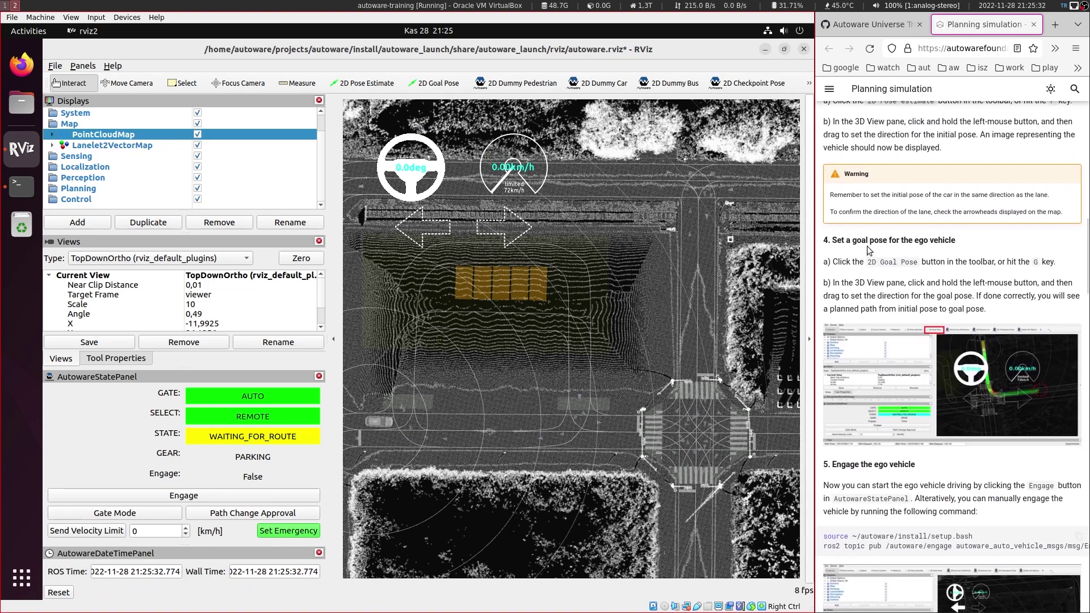
pyautogui.click(421, 83)
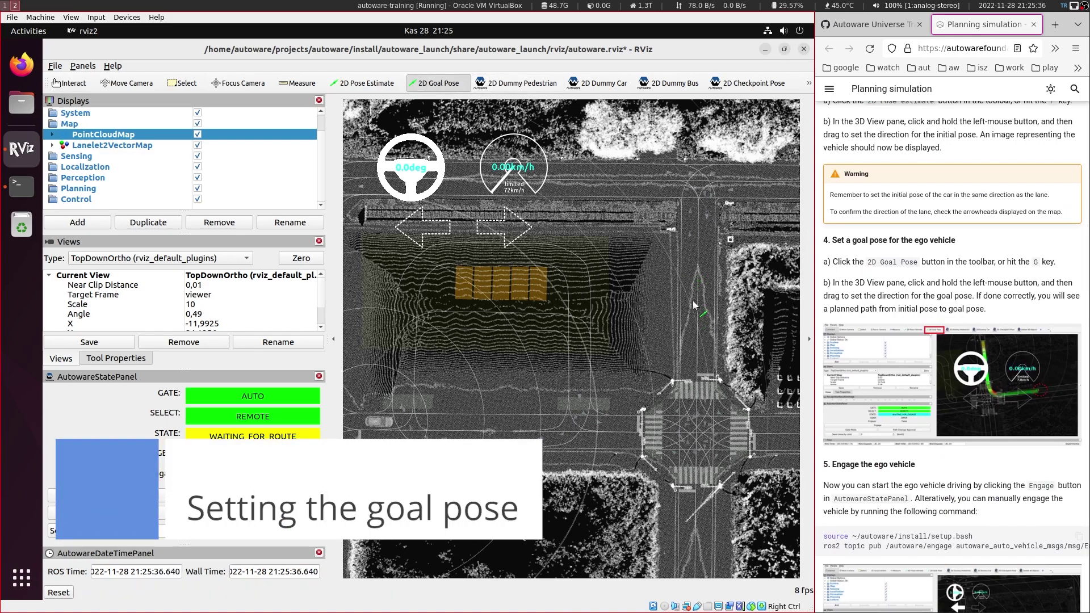
pyautogui.moveTo(689, 298); pyautogui.dragTo(689, 255)
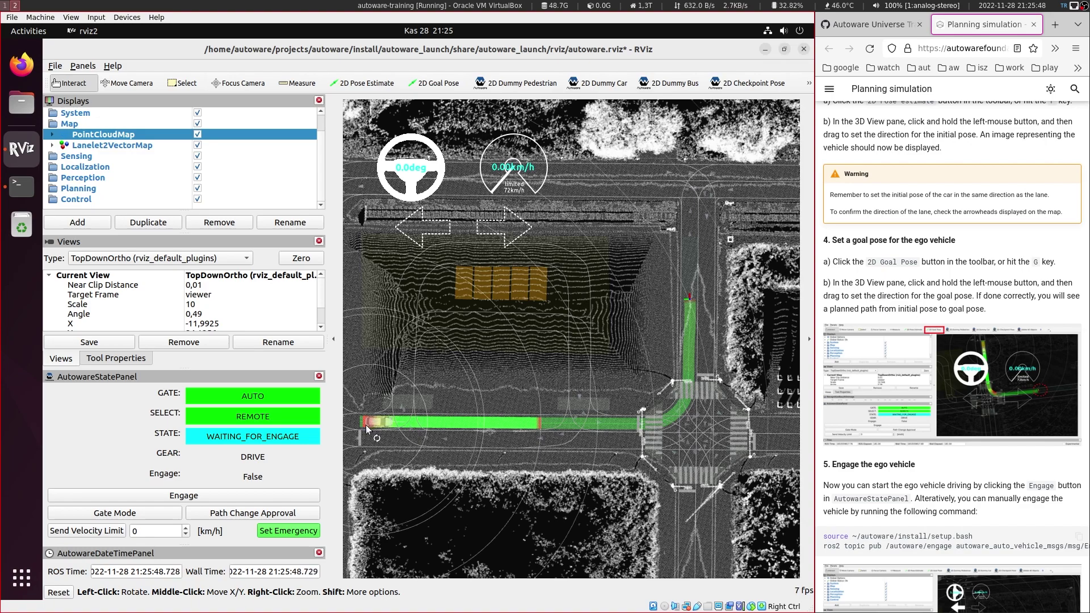
# Pan and zoom along the planned green route to inspect it
pyautogui.moveTo(368, 430); pyautogui.dragTo(464, 386, button='middle')
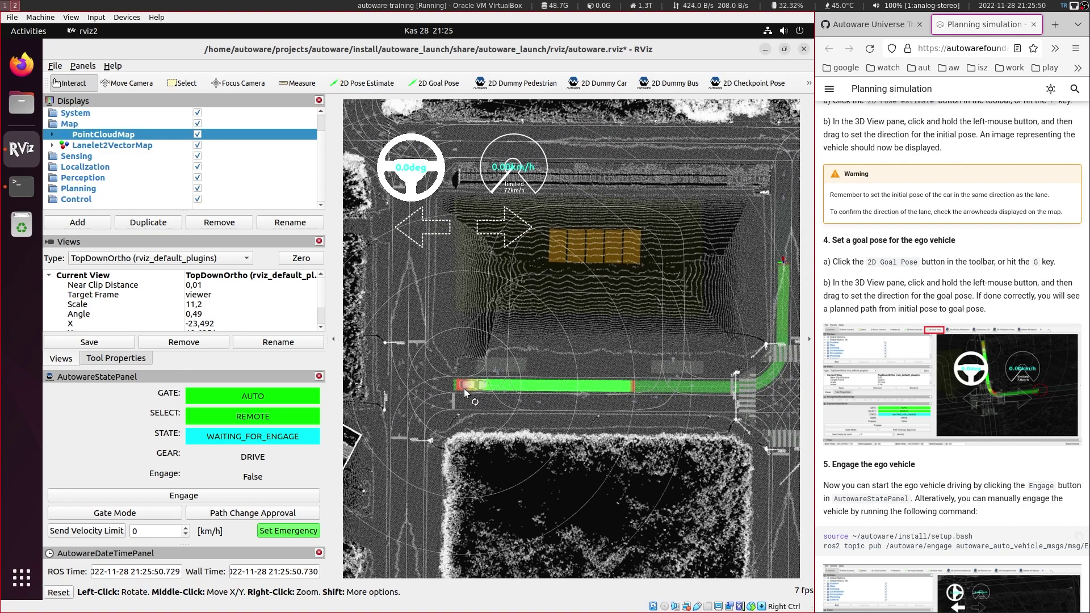
pyautogui.scroll(1, 464, 388)
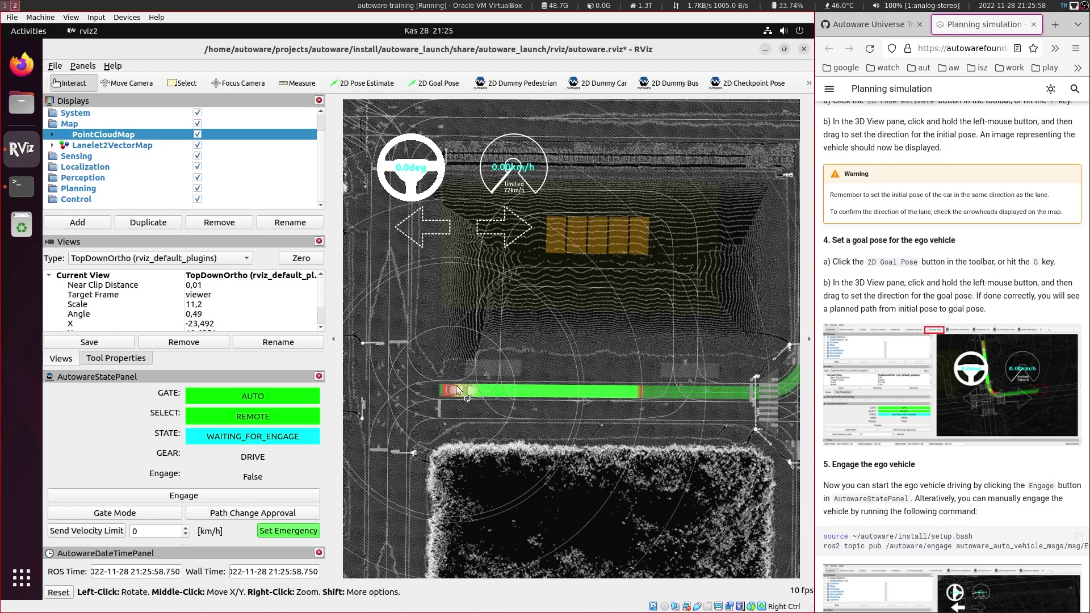
pyautogui.moveTo(565, 386); pyautogui.dragTo(485, 394, button='middle')
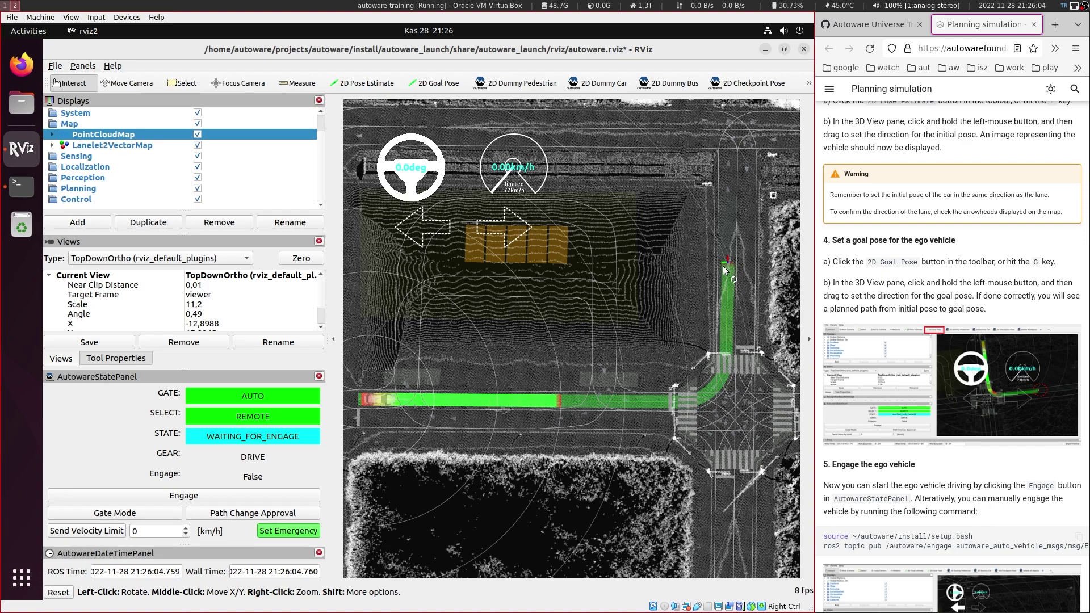
pyautogui.scroll(-4, 858, 289)
pyautogui.scroll(-2, 868, 298)
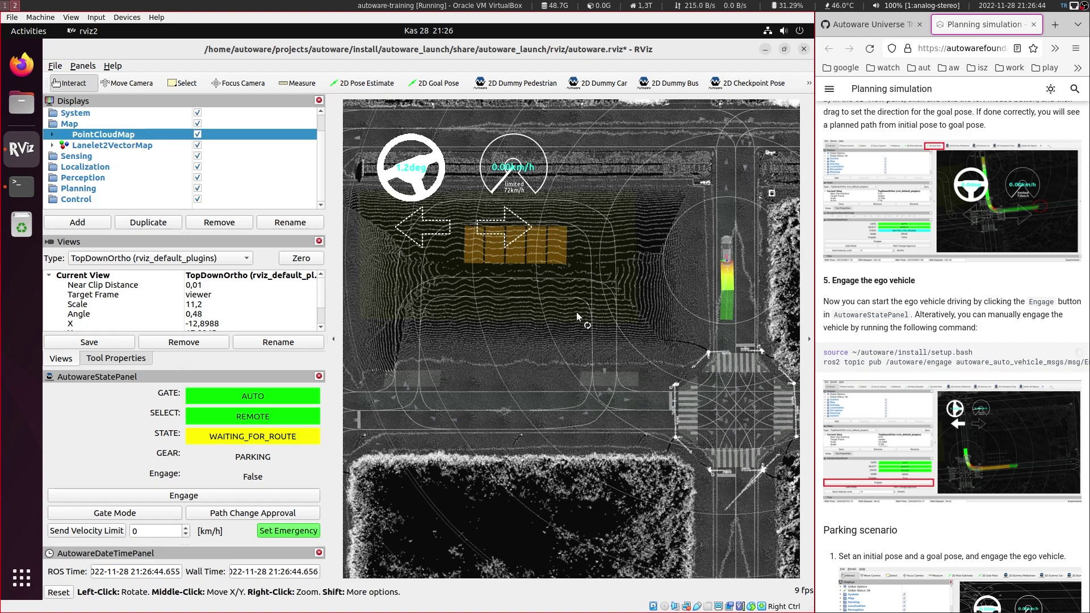
# Set a goal further up the road and engage the vehicle to drive there
pyautogui.moveTo(575, 312); pyautogui.dragTo(550, 200, button='middle')
pyautogui.click(438, 83)
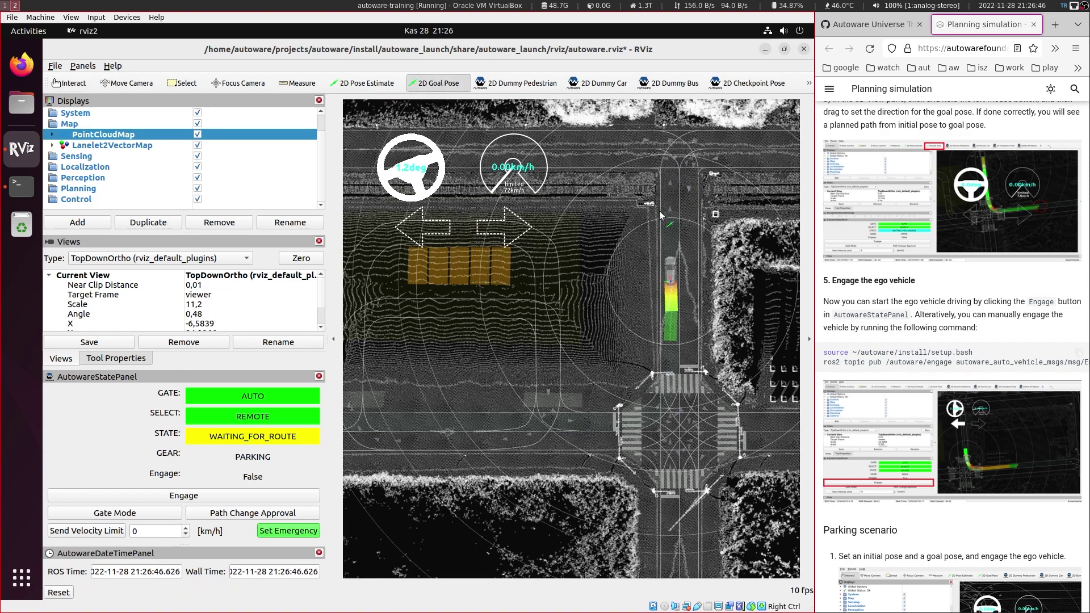
pyautogui.moveTo(666, 213); pyautogui.dragTo(668, 210)
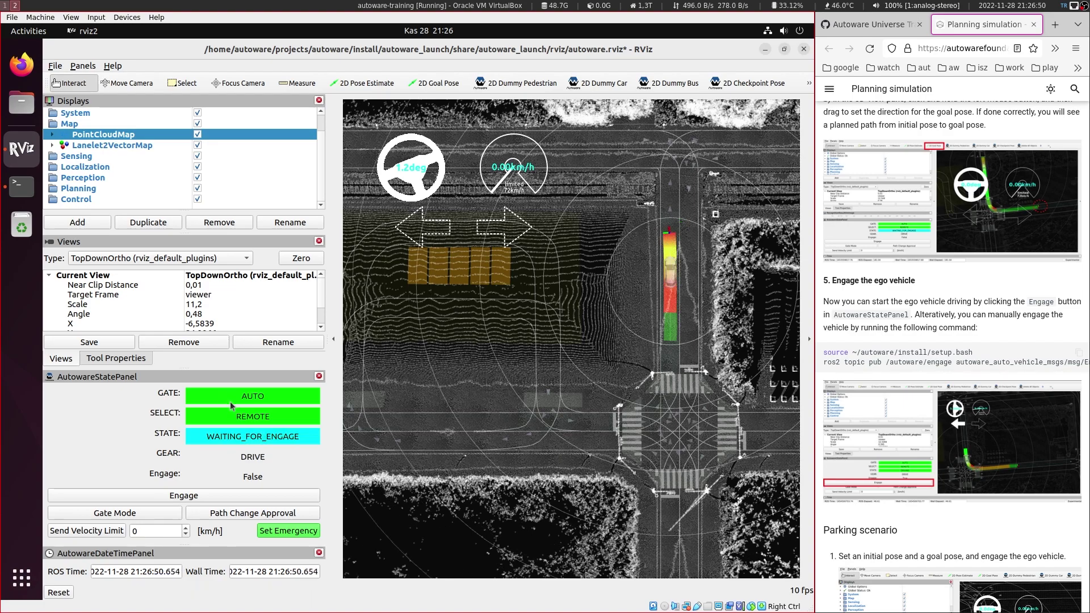
pyautogui.click(198, 496)
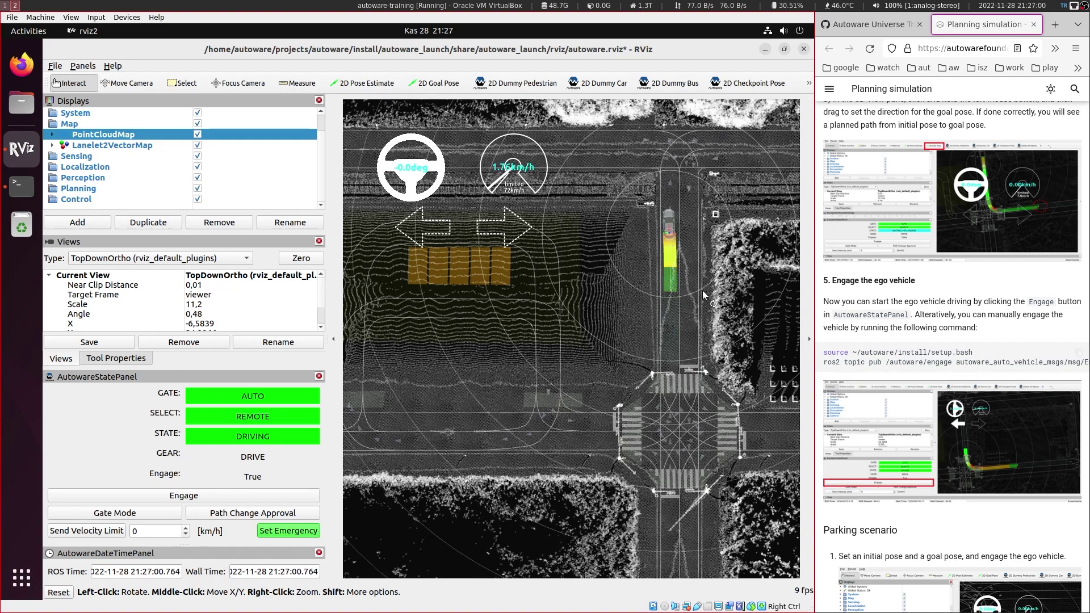
# Re-place the vehicle on the cross street facing west, set a westward goal, and engage
pyautogui.moveTo(703, 291); pyautogui.dragTo(650, 259, button='middle')
pyautogui.moveTo(476, 209); pyautogui.dragTo(468, 192, button='middle')
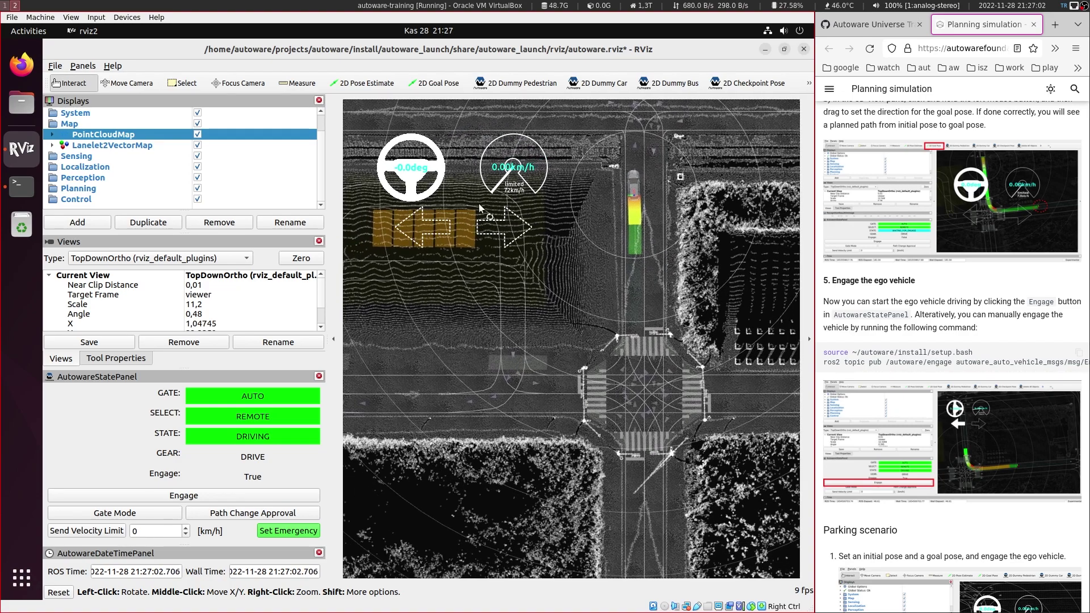
pyautogui.click(364, 86)
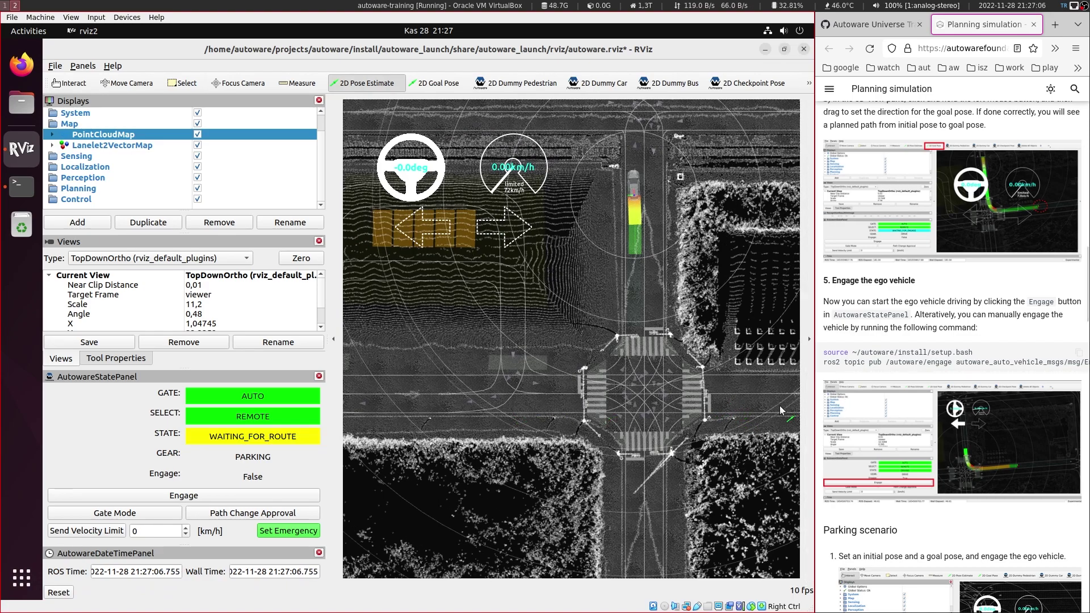
pyautogui.moveTo(777, 405); pyautogui.dragTo(741, 405)
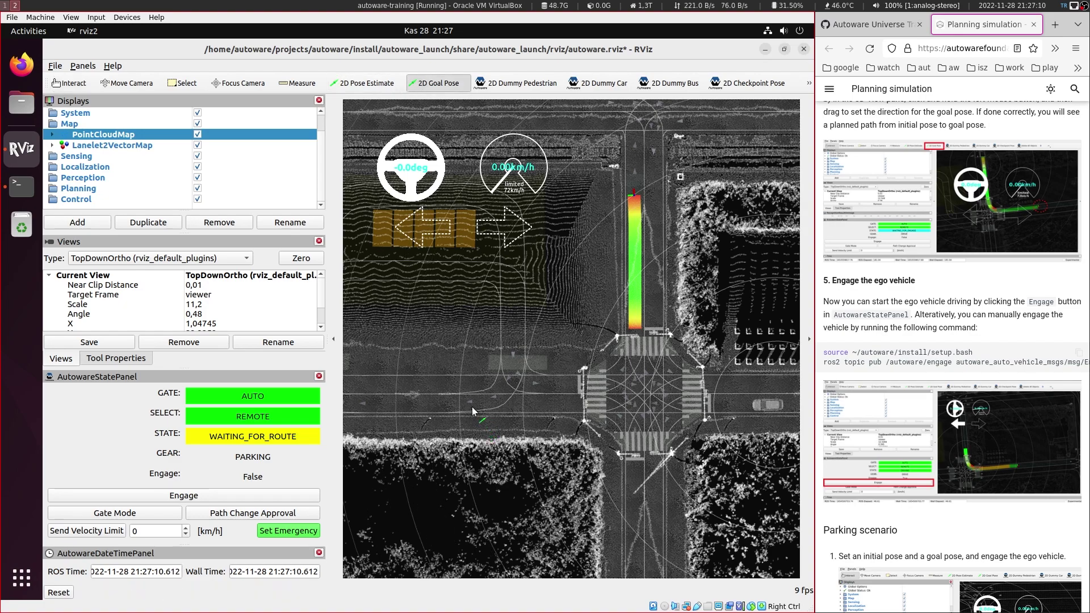
pyautogui.moveTo(416, 404); pyautogui.dragTo(415, 403)
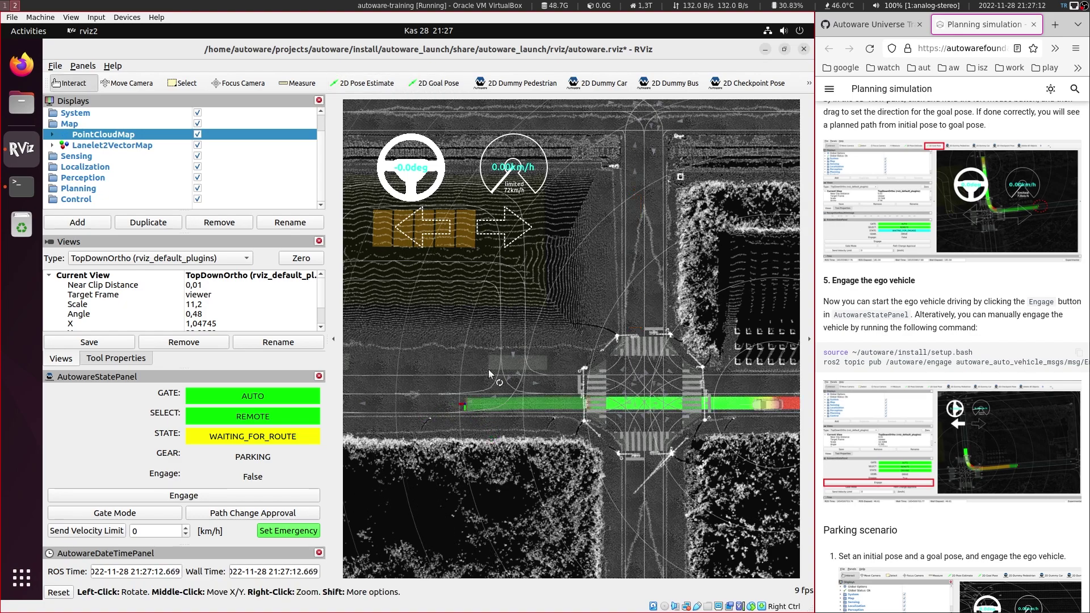
pyautogui.moveTo(699, 380); pyautogui.dragTo(661, 376, button='middle')
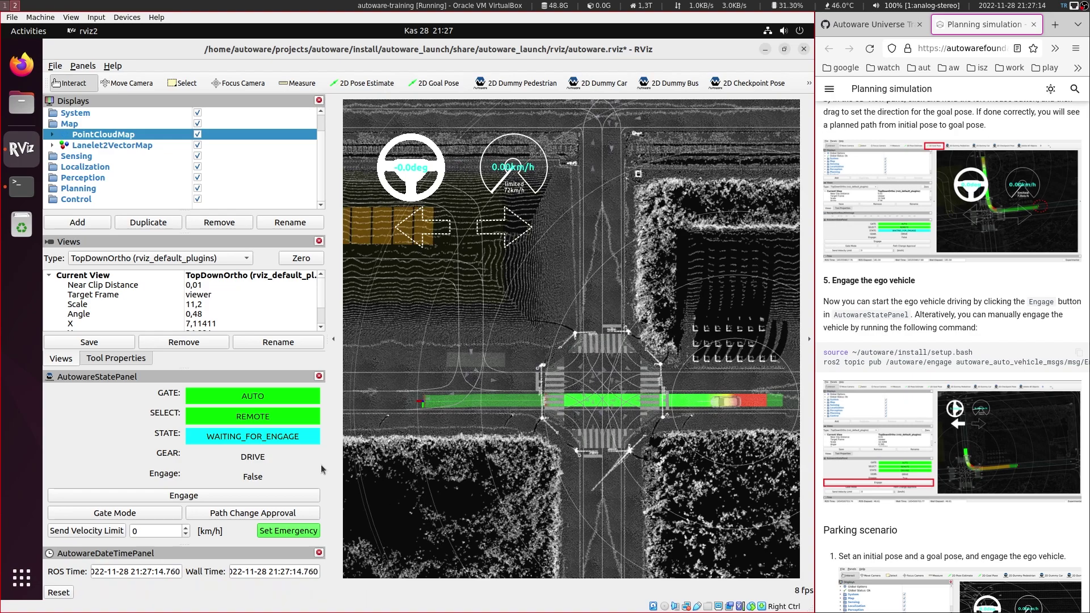
pyautogui.click(198, 495)
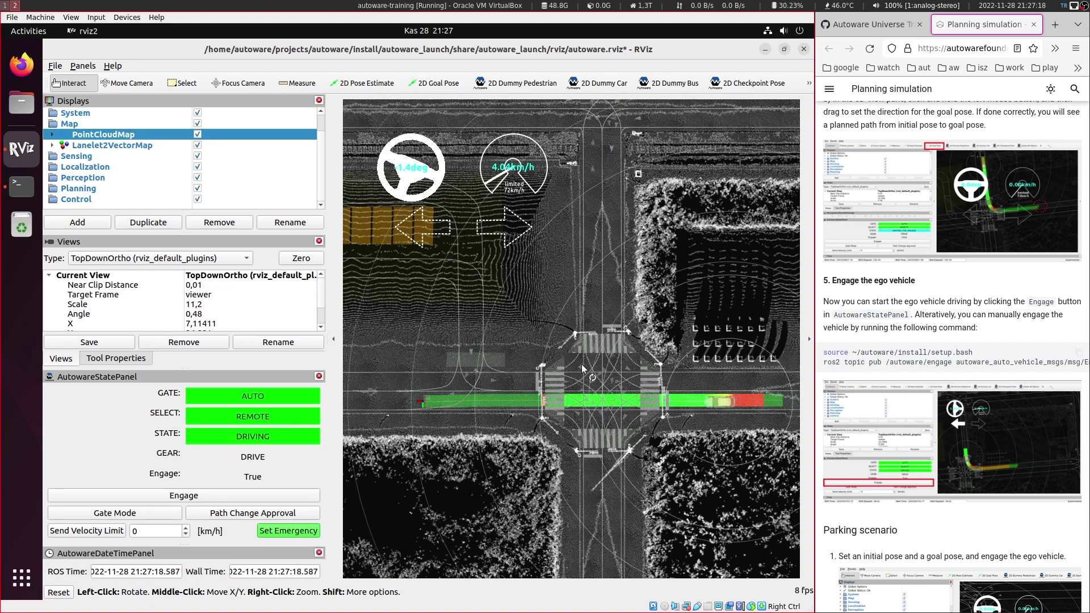
pyautogui.scroll(-7, 907, 366)
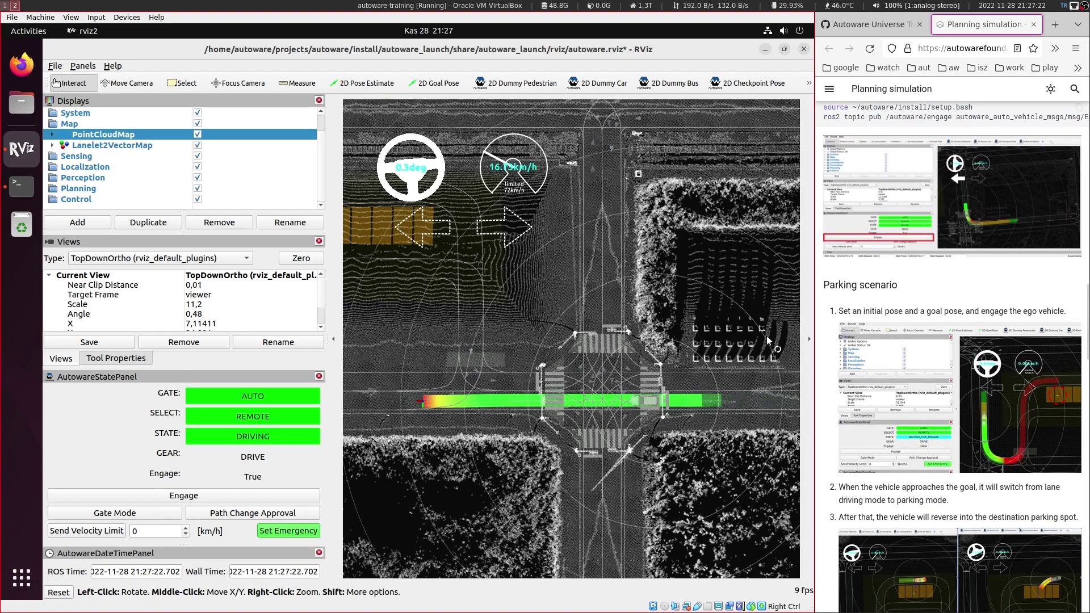
# Follow the ego vehicle westward along the cross street until it stops at its goal
pyautogui.scroll(-4, 872, 337)
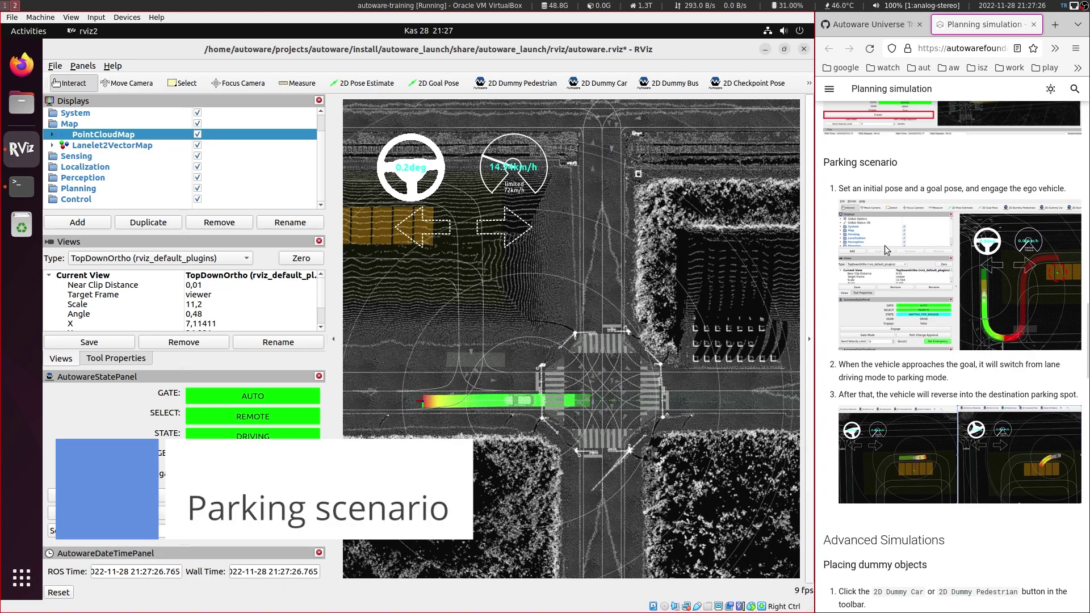
pyautogui.scroll(-2, 904, 250)
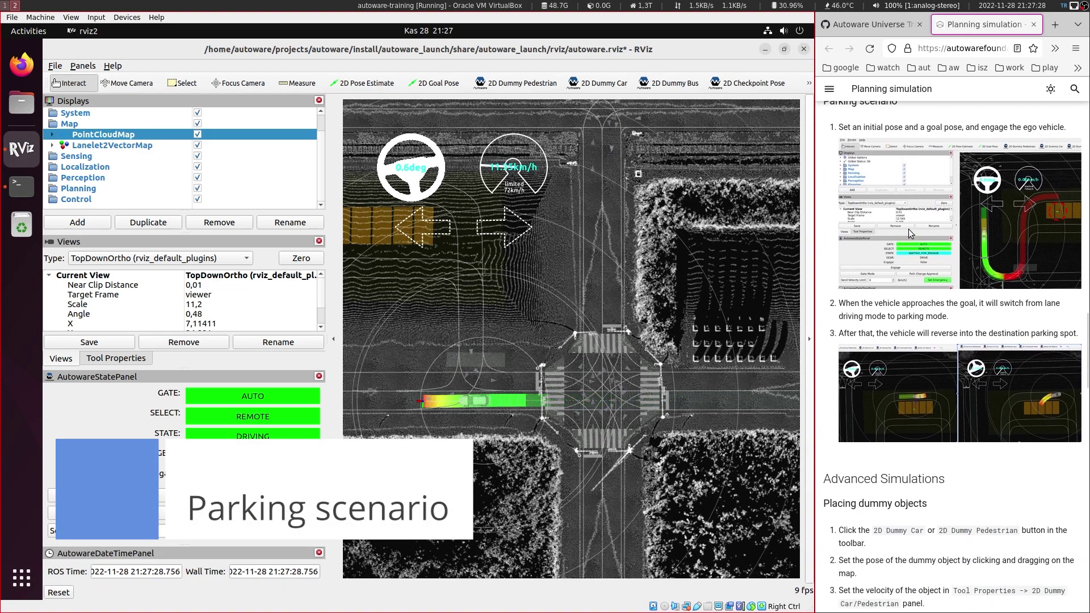
pyautogui.scroll(2, 913, 255)
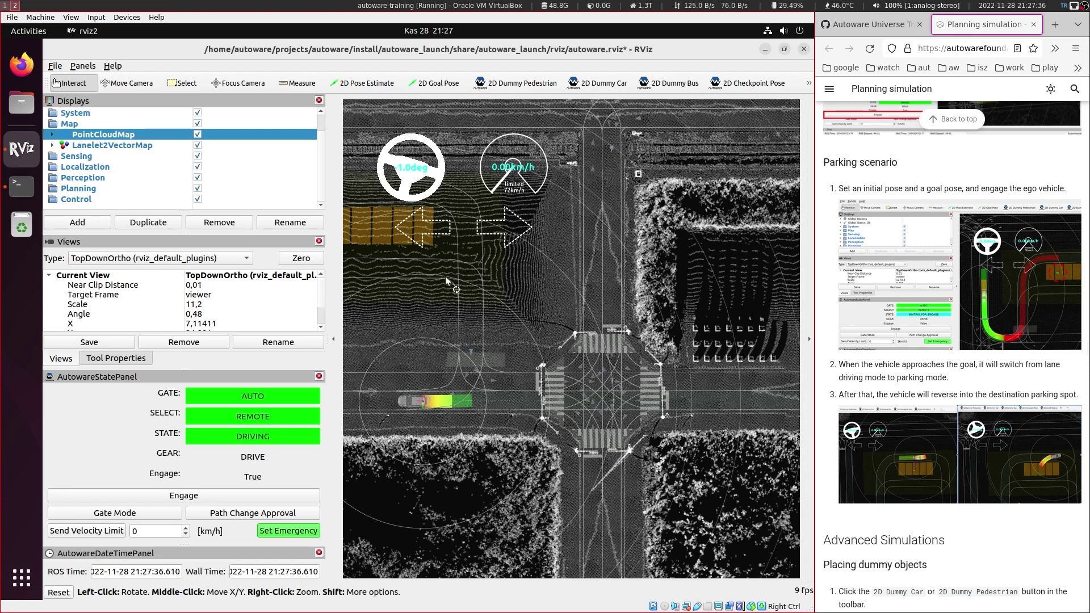
pyautogui.moveTo(445, 277); pyautogui.dragTo(608, 297, button='middle')
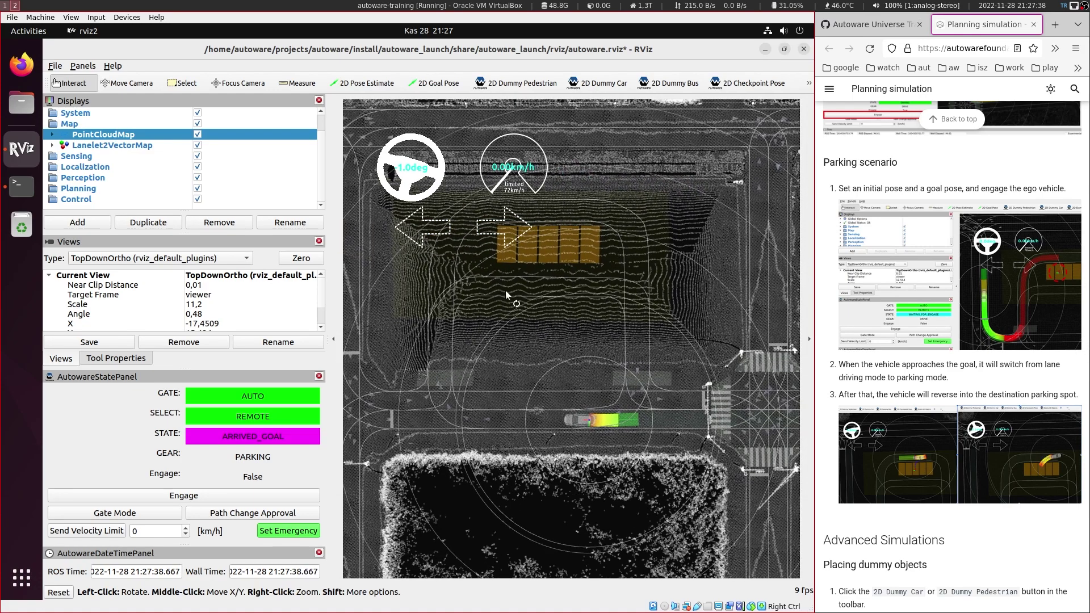
pyautogui.moveTo(506, 291); pyautogui.dragTo(585, 285, button='middle')
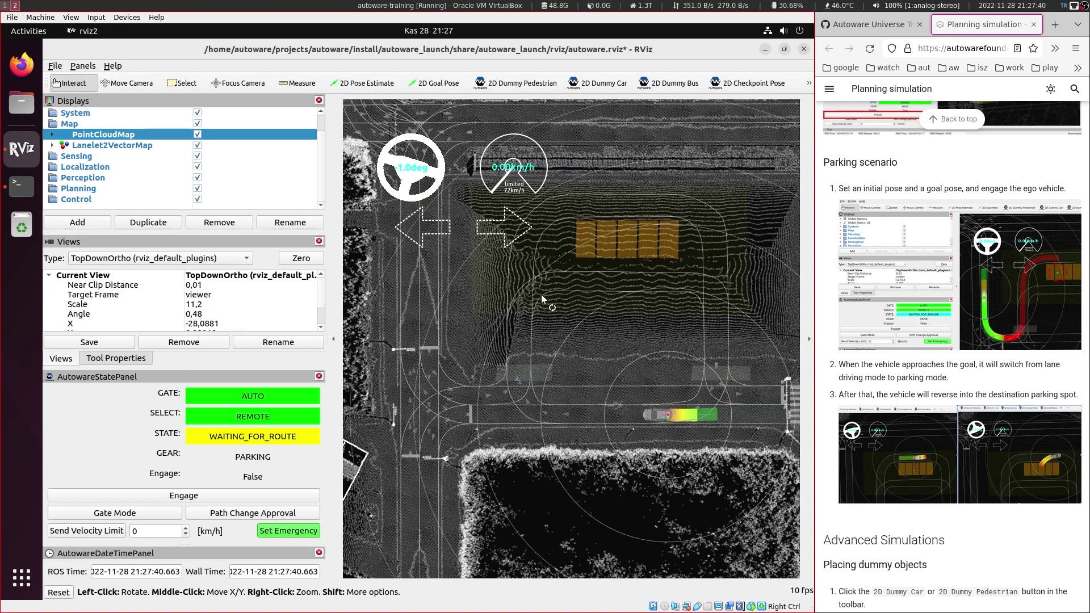
# Place the vehicle on the road left of the lot and set an upward-facing parking-space goal
pyautogui.click(358, 86)
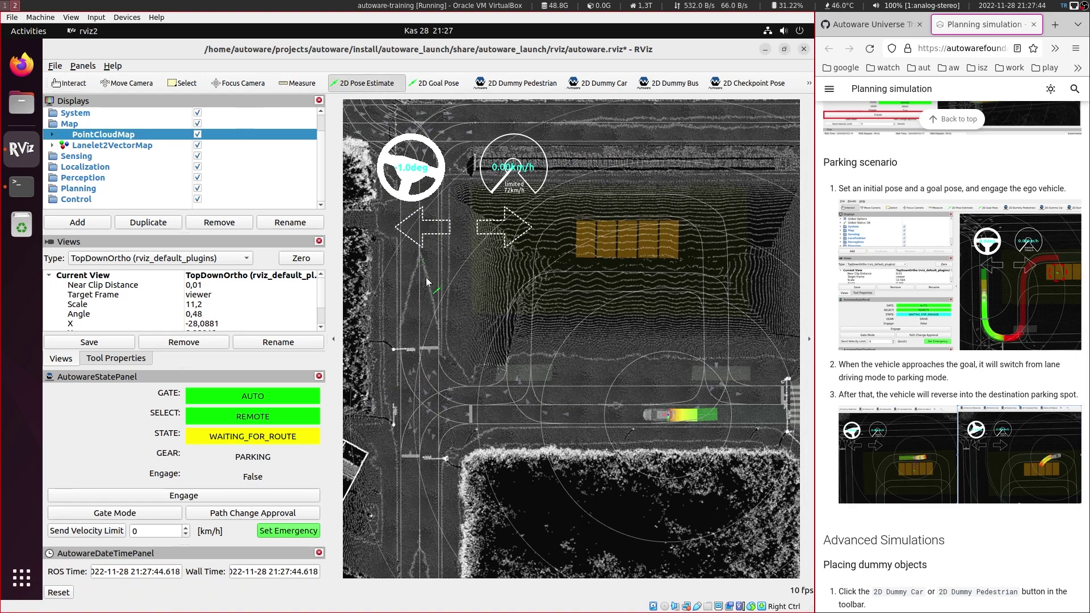
pyautogui.moveTo(427, 294); pyautogui.dragTo(427, 294)
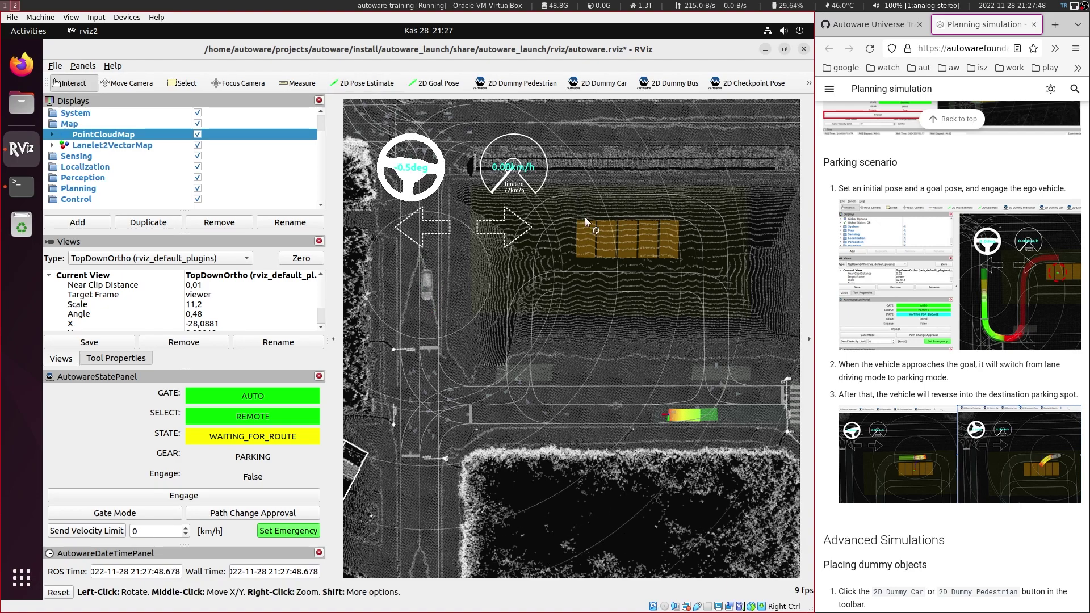
pyautogui.click(427, 84)
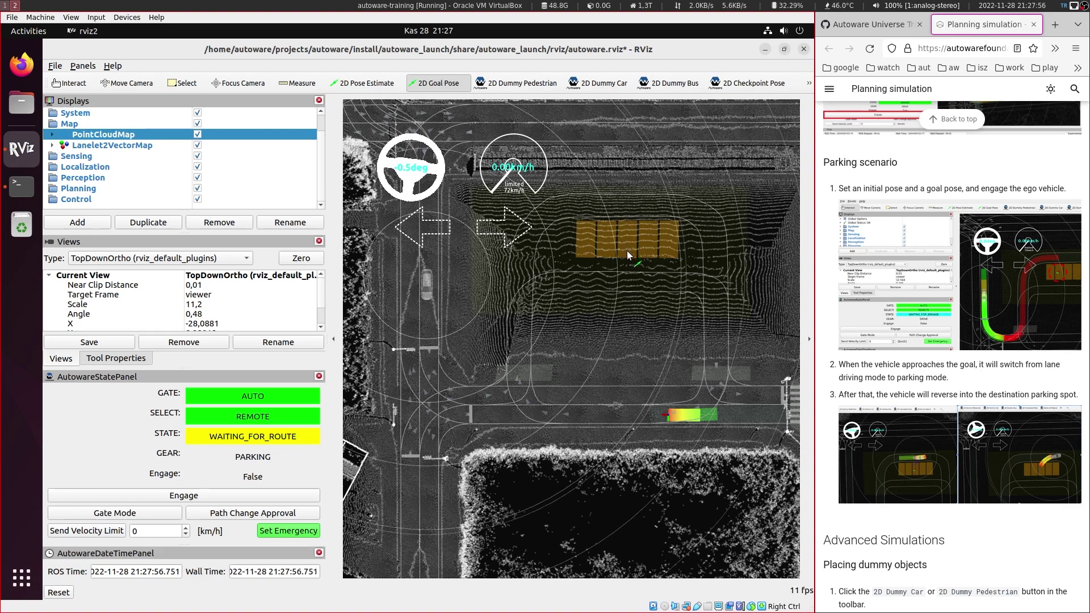
pyautogui.moveTo(629, 223); pyautogui.dragTo(626, 223)
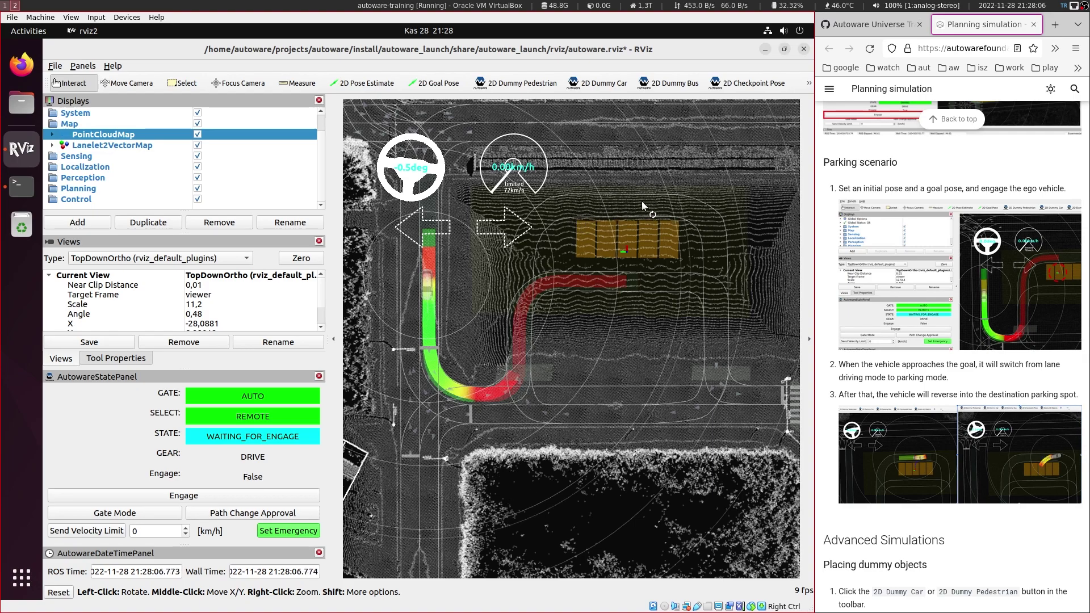
pyautogui.click(433, 82)
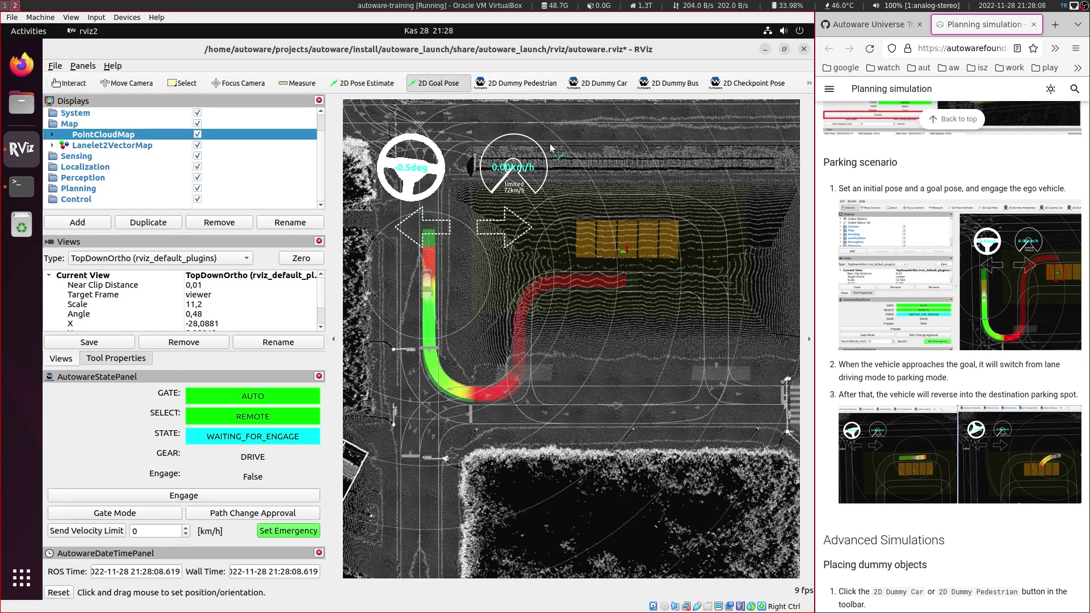
pyautogui.moveTo(626, 243); pyautogui.dragTo(626, 223)
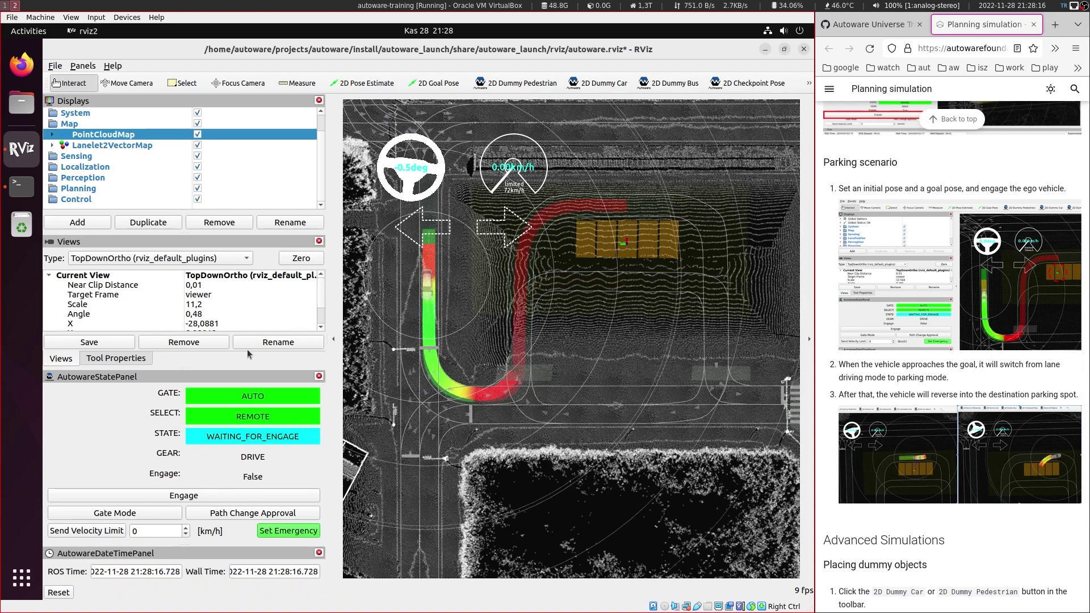
# Engage the vehicle and follow it driving to the lot and reversing into the space
pyautogui.click(207, 498)
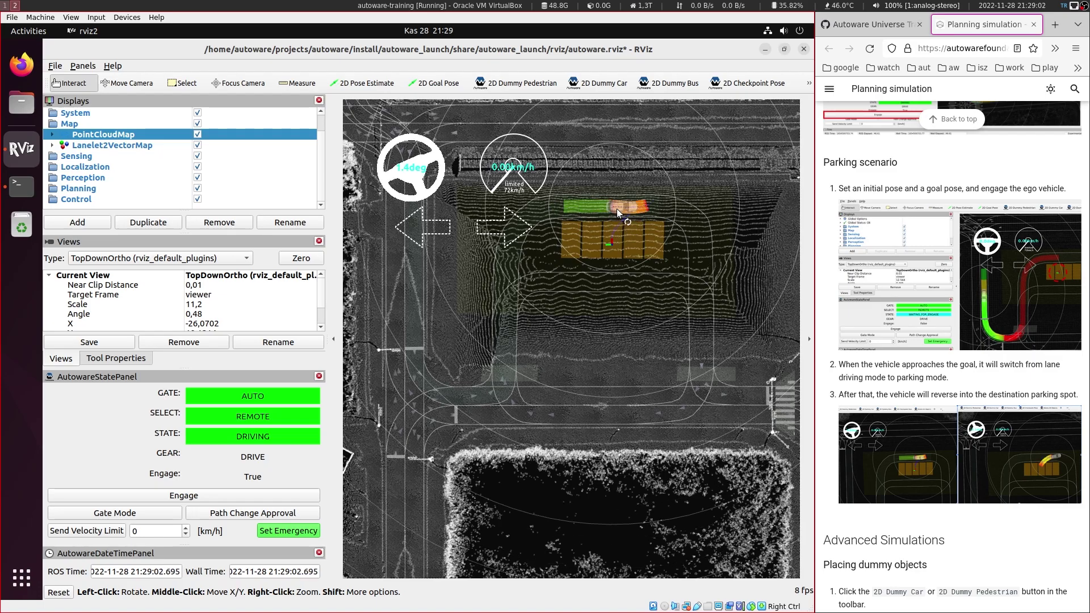
pyautogui.scroll(5, 624, 209)
pyautogui.scroll(1, 655, 172)
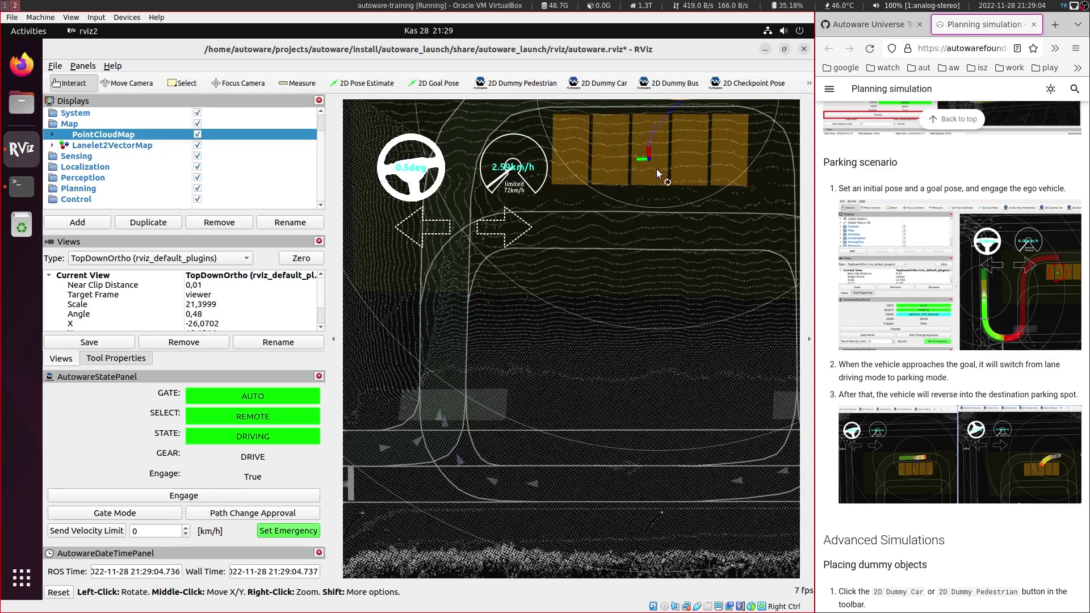
pyautogui.moveTo(656, 172); pyautogui.dragTo(608, 315, button='middle')
pyautogui.scroll(6, 607, 310)
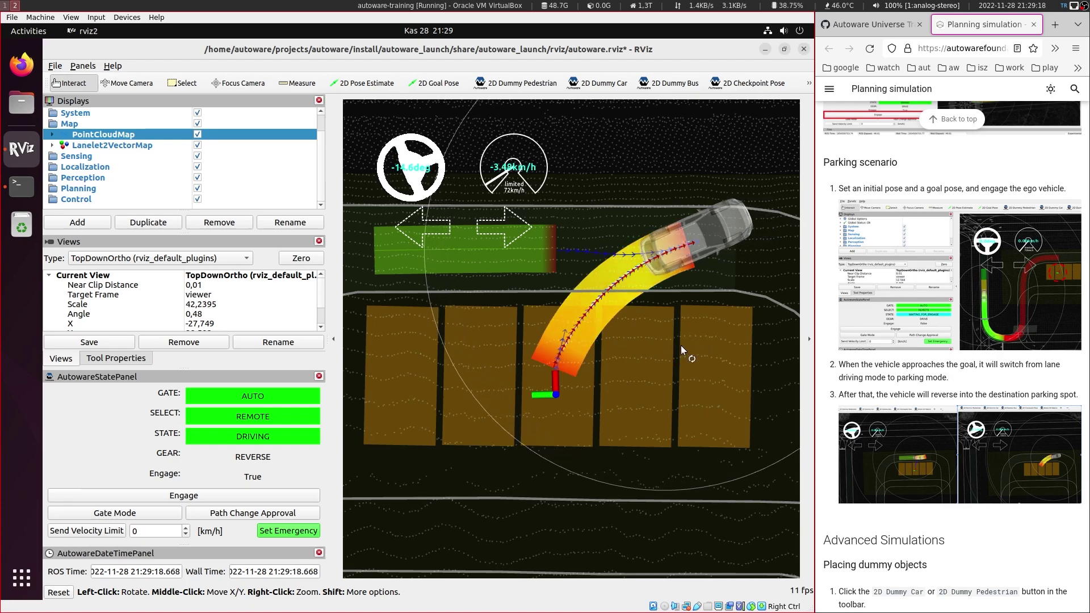
pyautogui.moveTo(624, 364); pyautogui.dragTo(632, 327, button='middle')
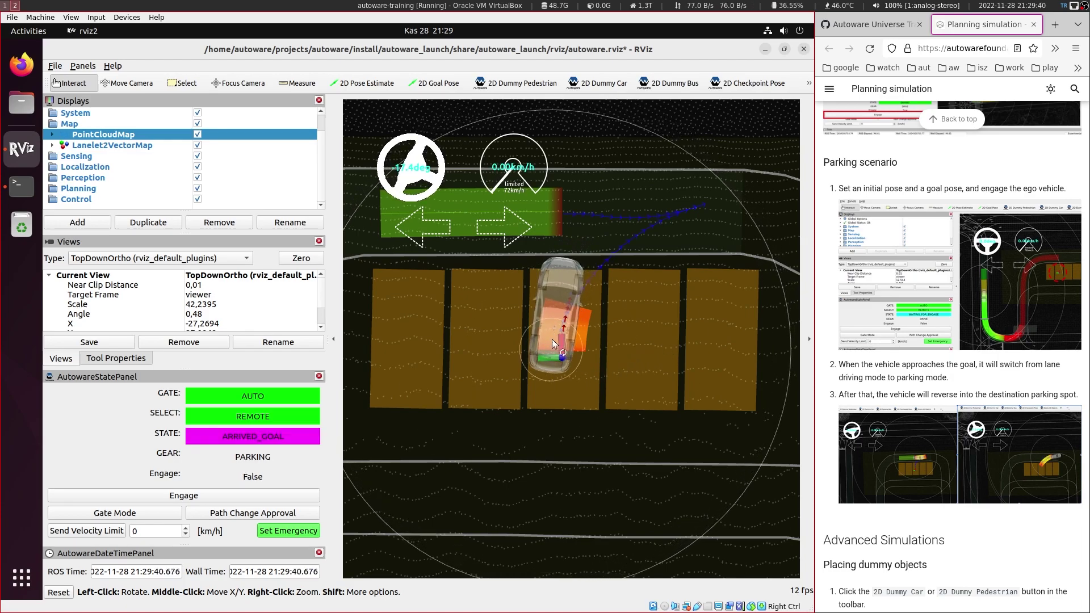
pyautogui.scroll(-1, 560, 360)
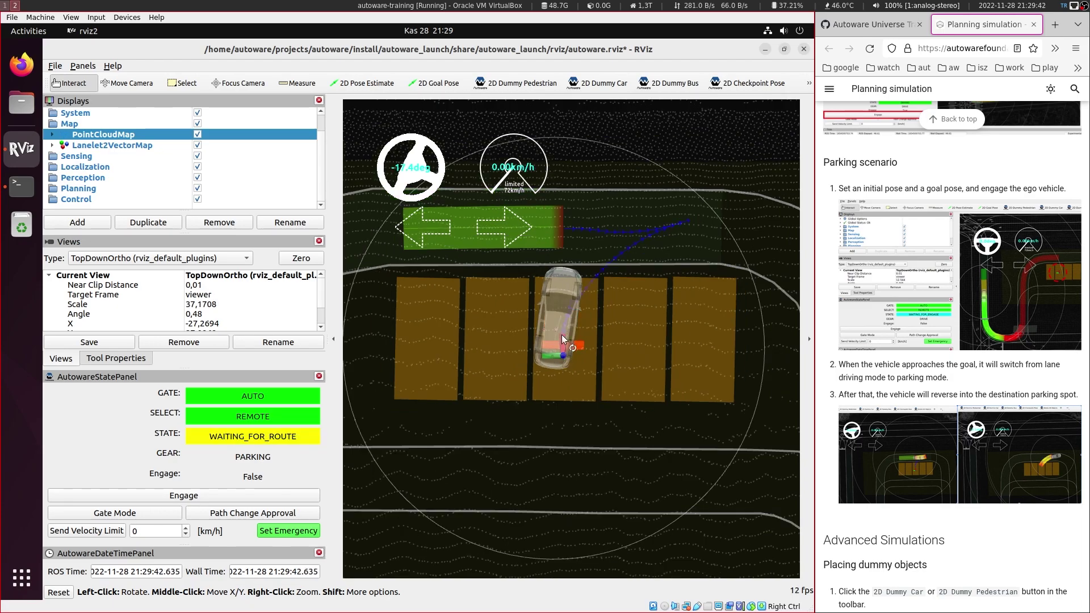
pyautogui.scroll(-2, 565, 334)
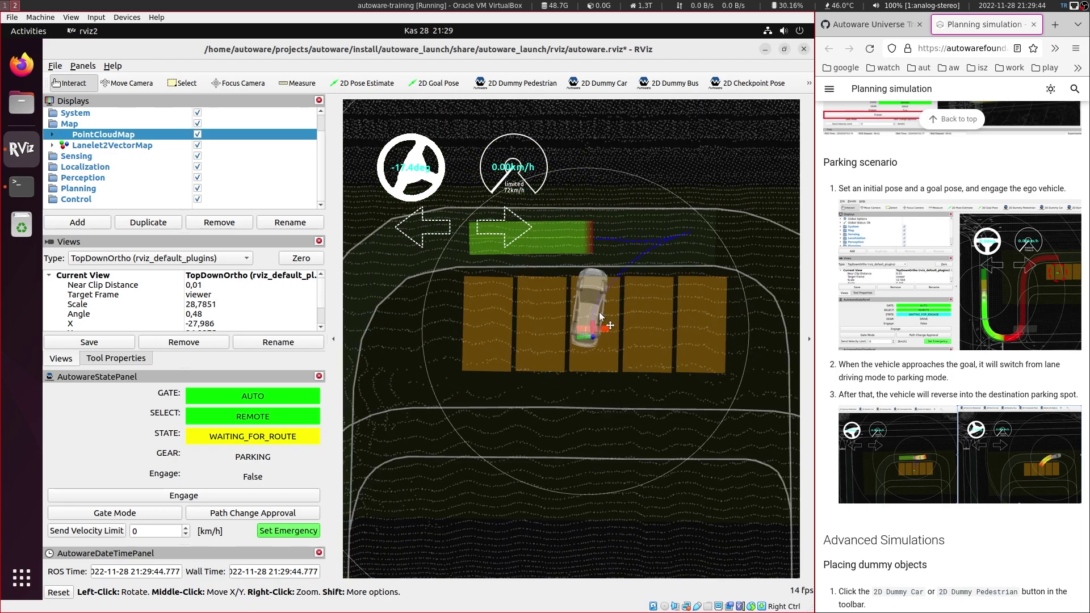
pyautogui.scroll(-3, 614, 299)
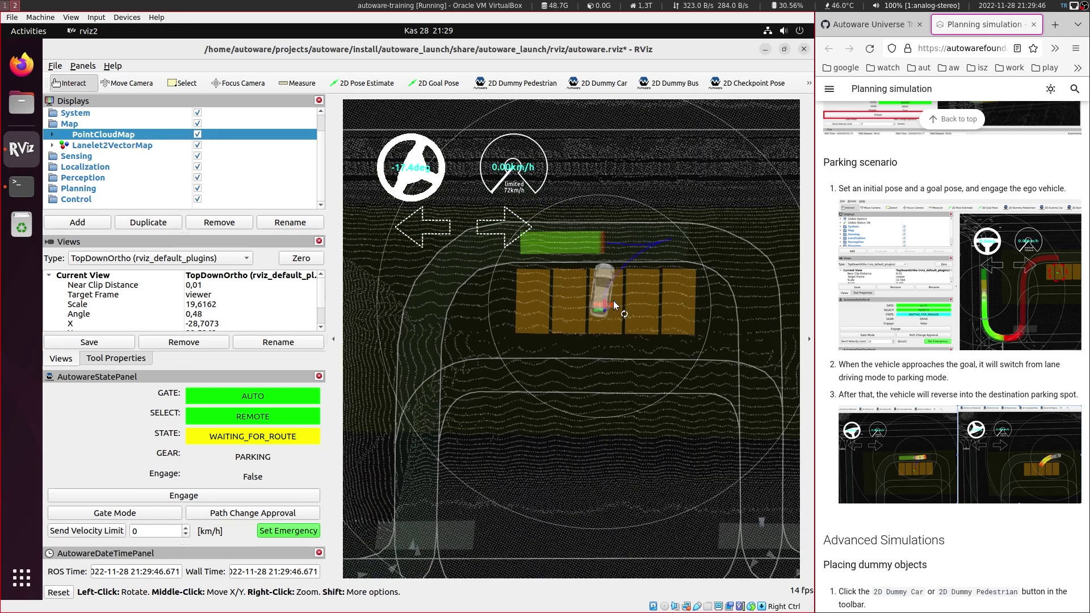
pyautogui.scroll(-2, 614, 305)
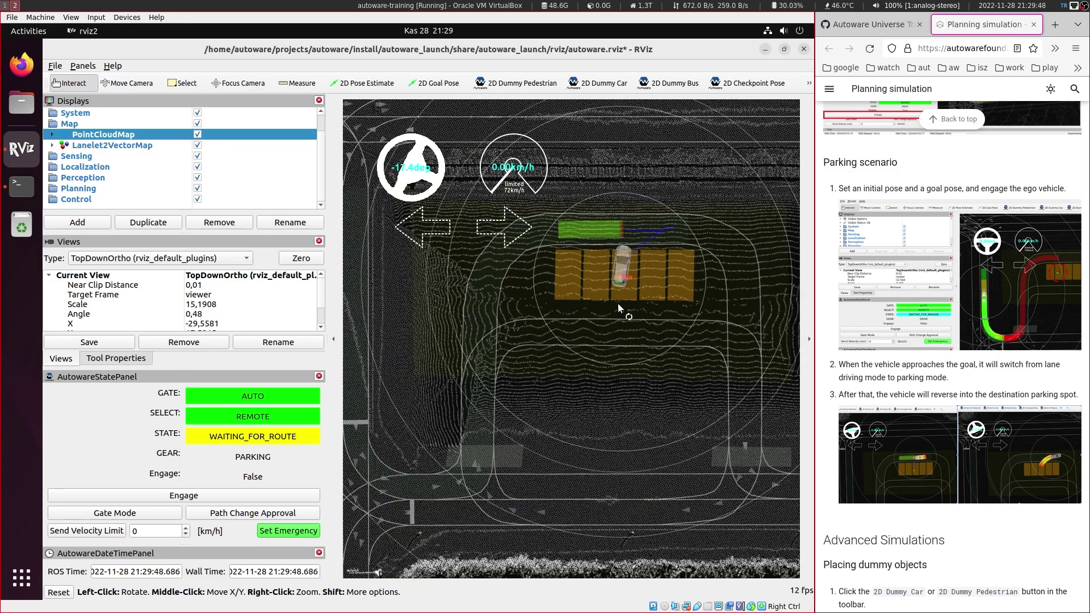
pyautogui.moveTo(618, 304); pyautogui.dragTo(646, 274, button='middle')
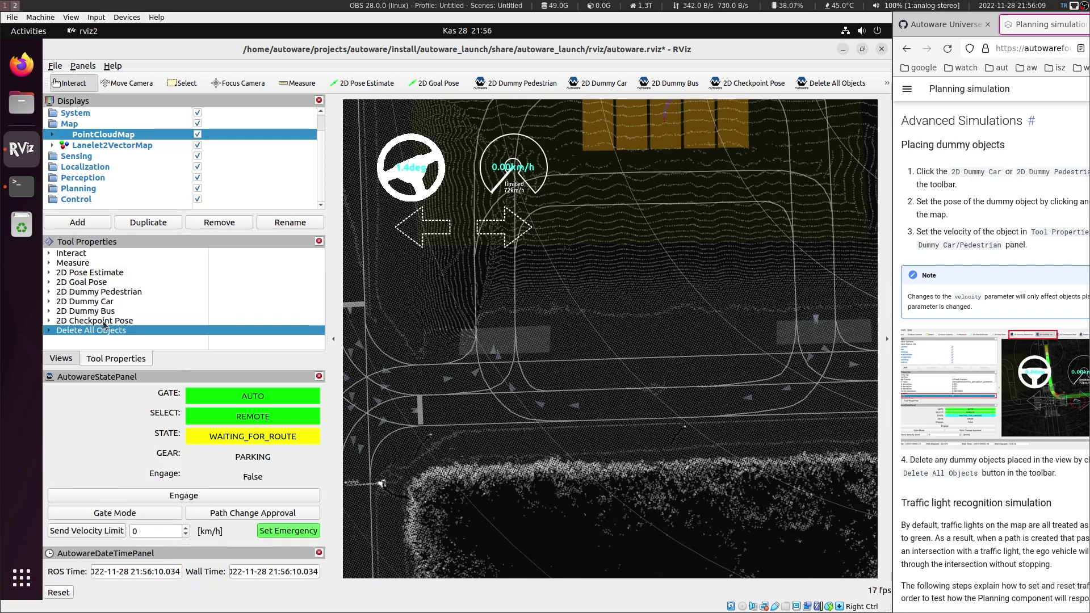
# Set the 2D Dummy Car Velocity to 3 in Tool Properties and select the dummy car tool
pyautogui.doubleClick(105, 303)
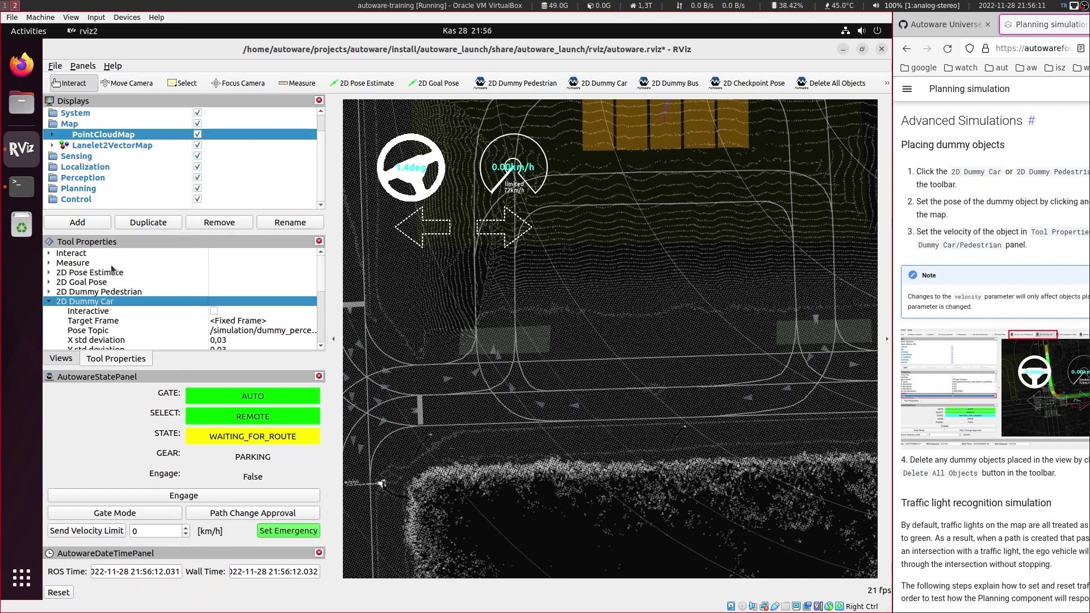
pyautogui.click(72, 364)
pyautogui.click(94, 359)
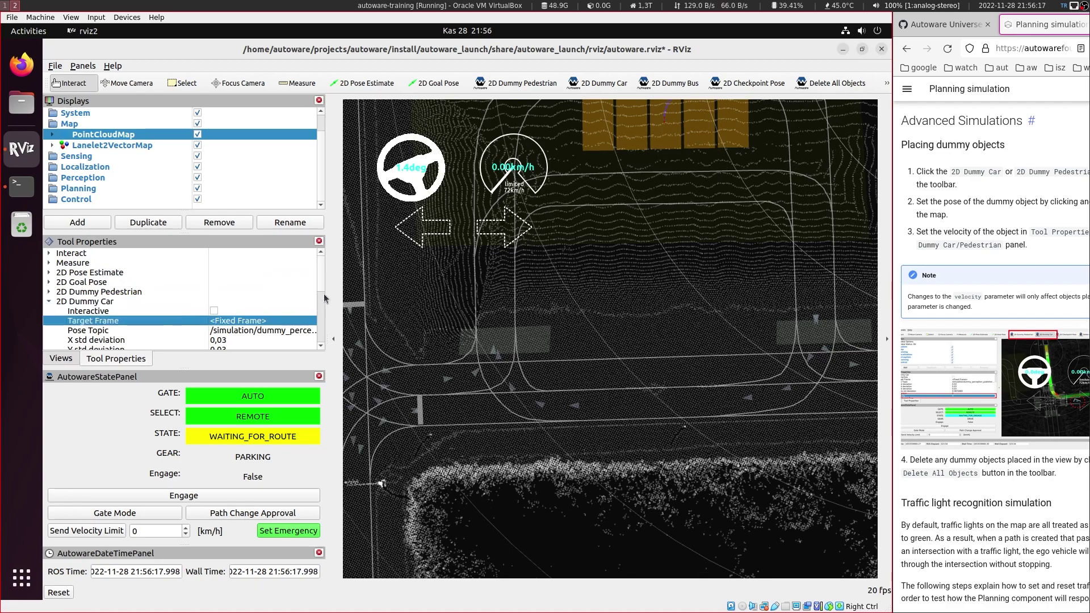
pyautogui.scroll(-3, 320, 325)
pyautogui.scroll(-1, 320, 325)
pyautogui.click(221, 311)
pyautogui.click(221, 311)
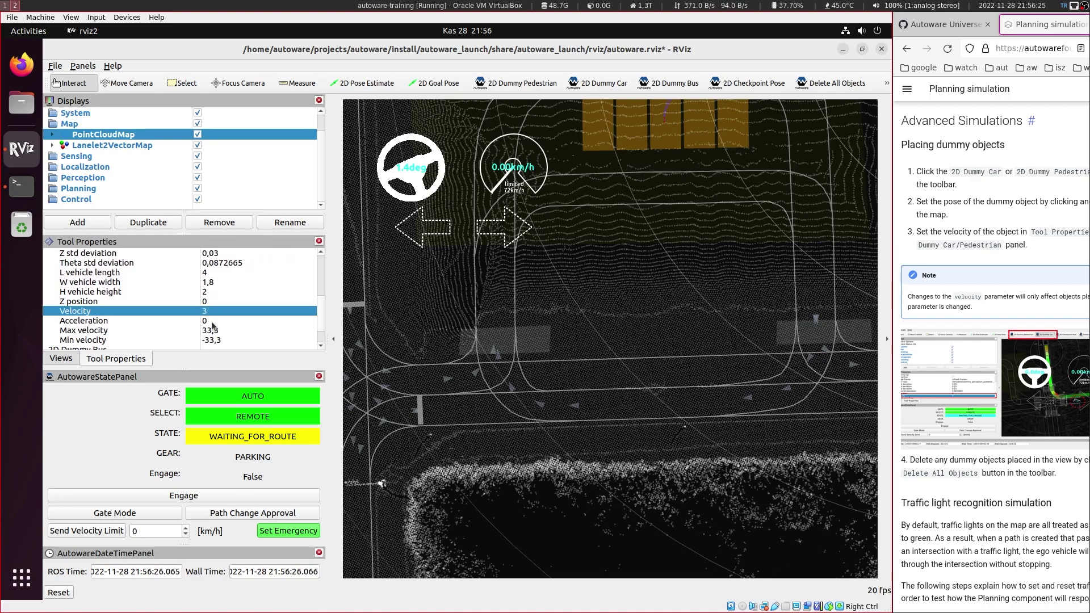
pyautogui.click(588, 88)
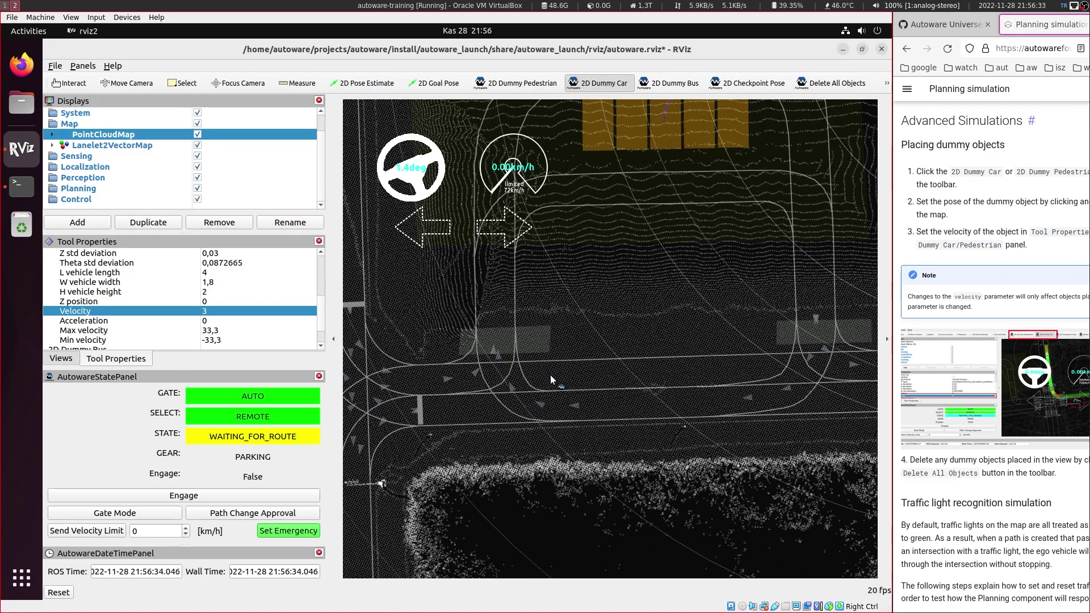
# Drop two dummy cars moving at velocity 3 onto the lane below the parking lot
pyautogui.moveTo(631, 373); pyautogui.dragTo(629, 370)
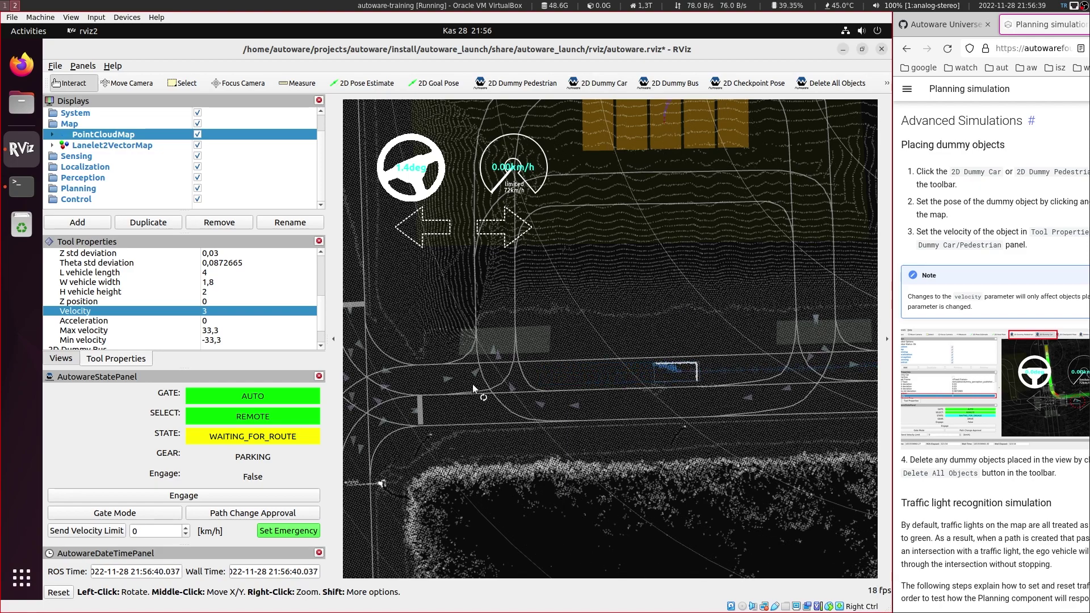
pyautogui.click(629, 85)
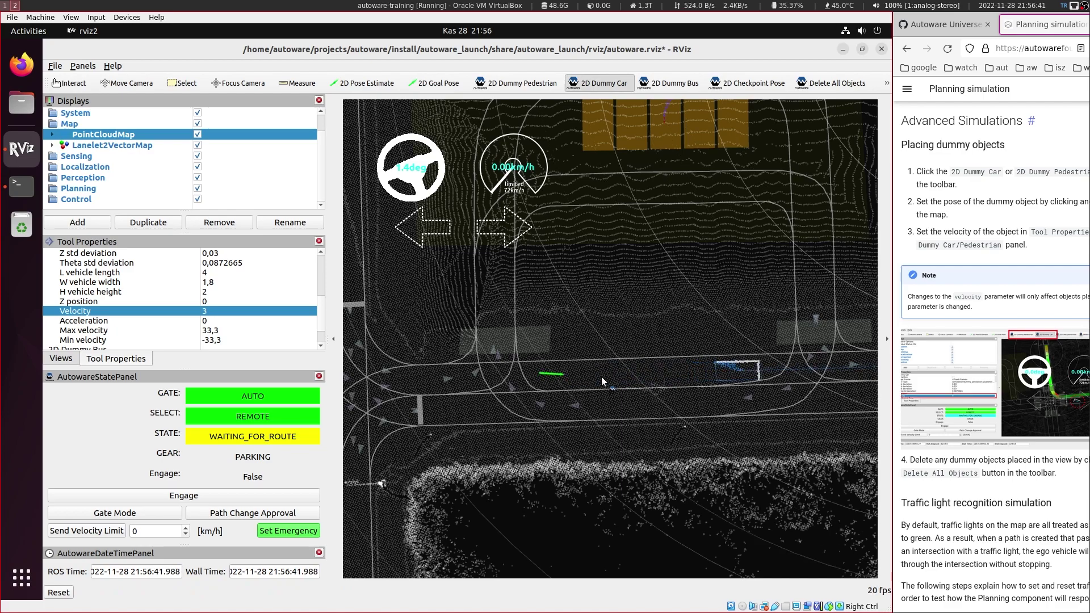
pyautogui.moveTo(541, 374); pyautogui.dragTo(602, 377)
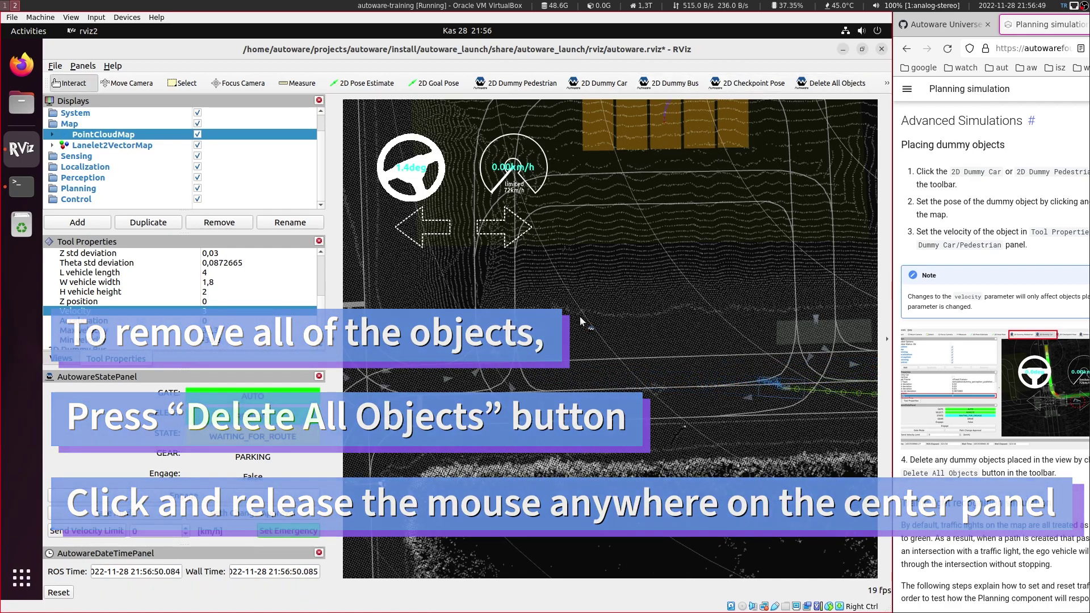
# Clear all dummy cars from the road and set the dummy car Velocity to 0
pyautogui.click(583, 318)
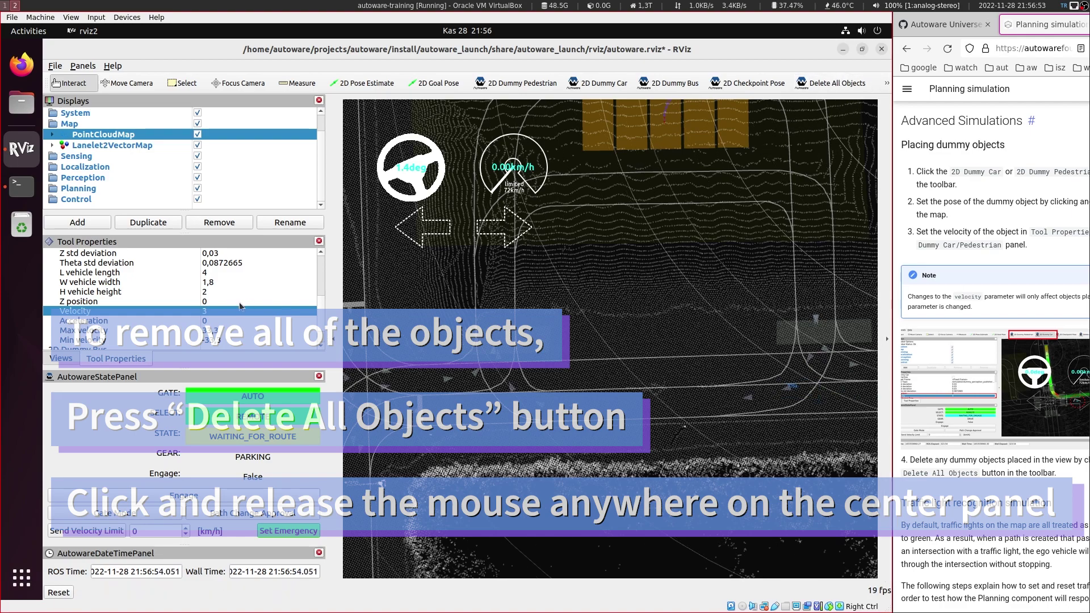
pyautogui.click(229, 312)
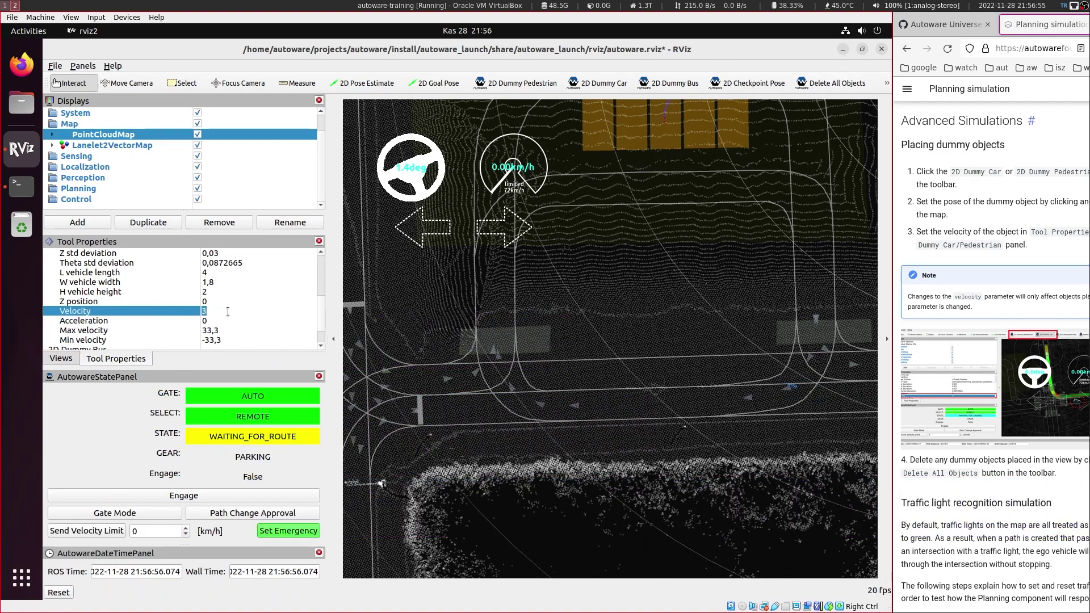
pyautogui.press('Return')
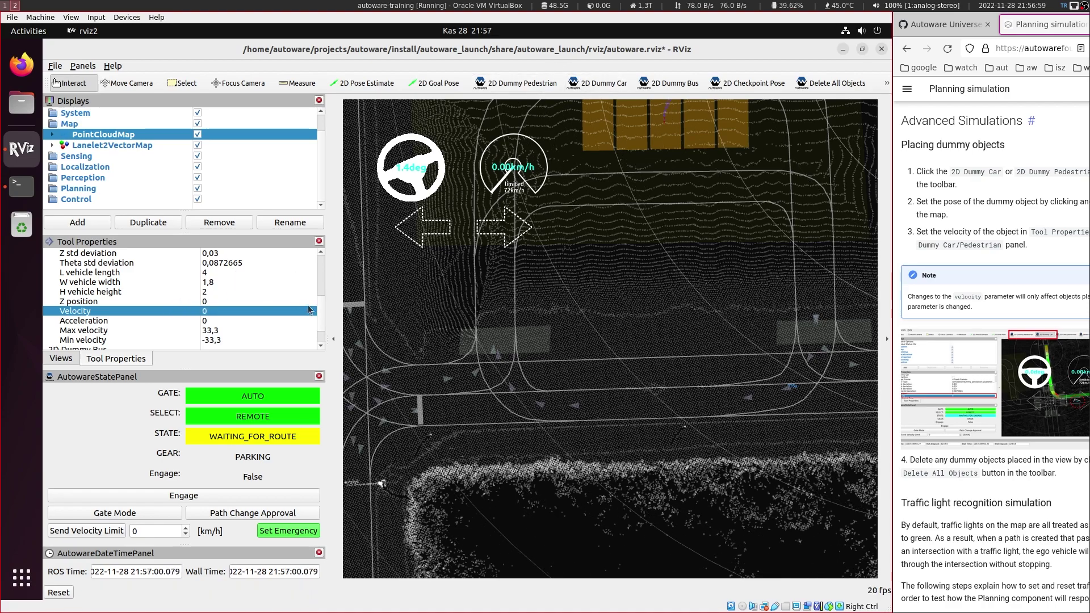
pyautogui.moveTo(323, 315)
pyautogui.mouseDown()
pyautogui.moveTo(323, 281)
pyautogui.moveTo(324, 297)
pyautogui.mouseUp()
# Place a stationary dummy car on the road, then delete all objects again
pyautogui.click(606, 84)
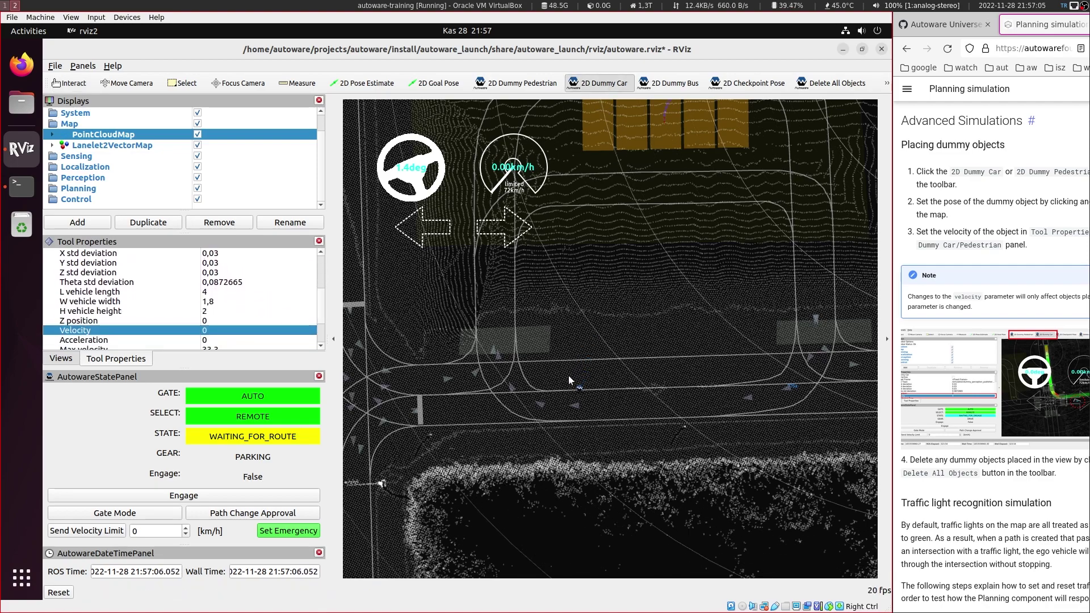
pyautogui.moveTo(569, 376); pyautogui.dragTo(631, 373)
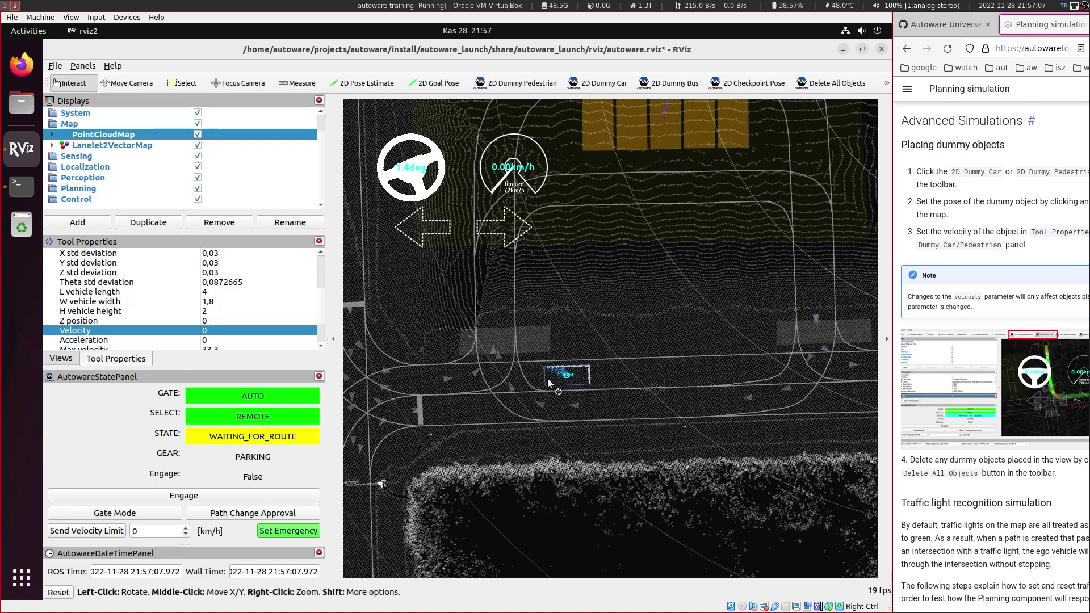
pyautogui.click(833, 83)
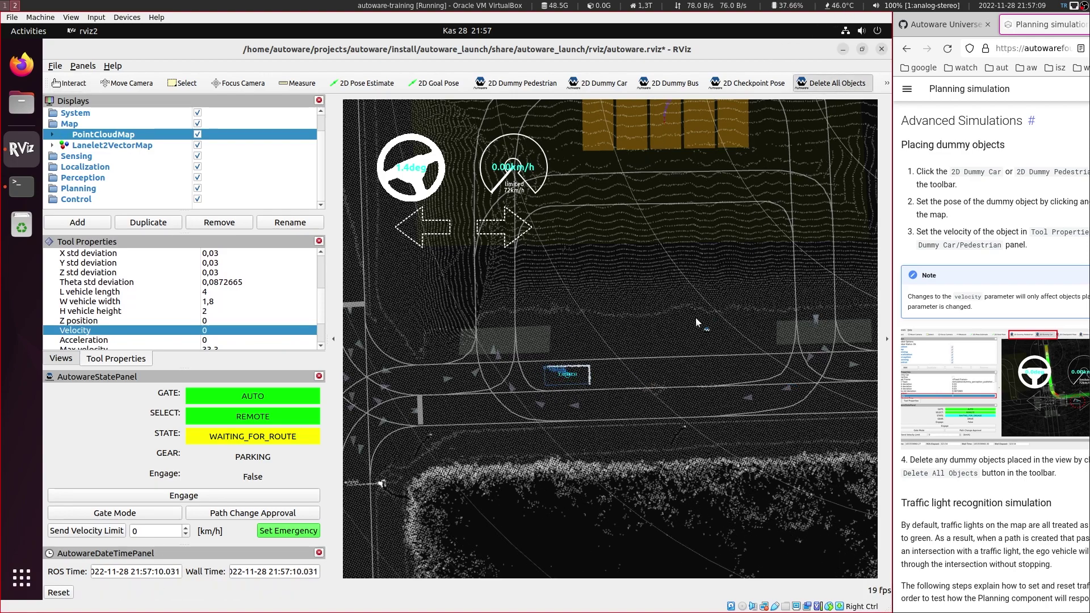
pyautogui.moveTo(696, 298); pyautogui.dragTo(697, 299)
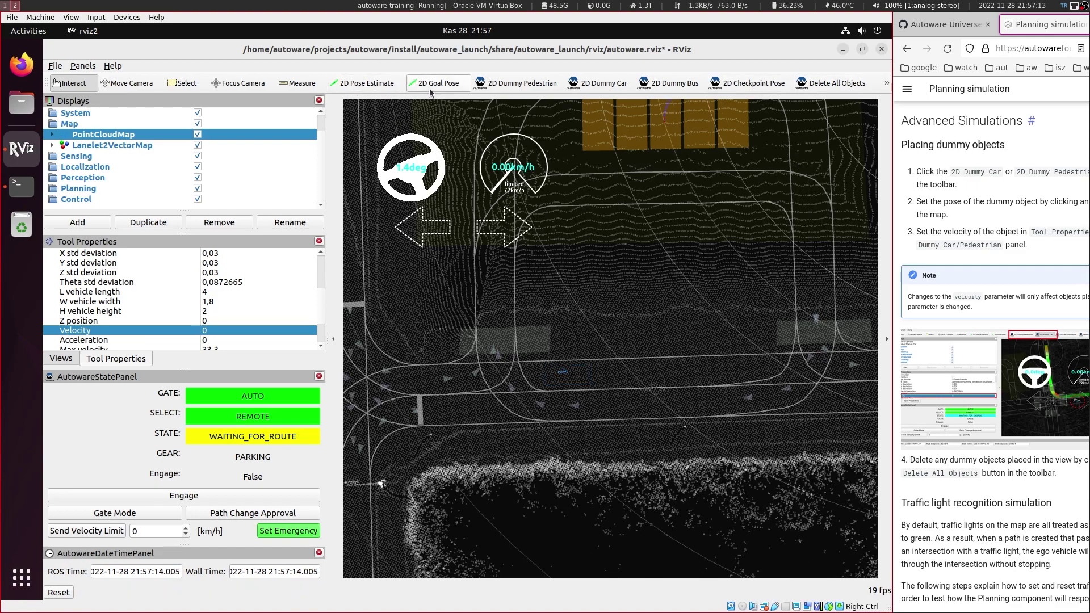
# Put the ego car on the road at the left and place a stationary dummy car ahead
pyautogui.click(368, 86)
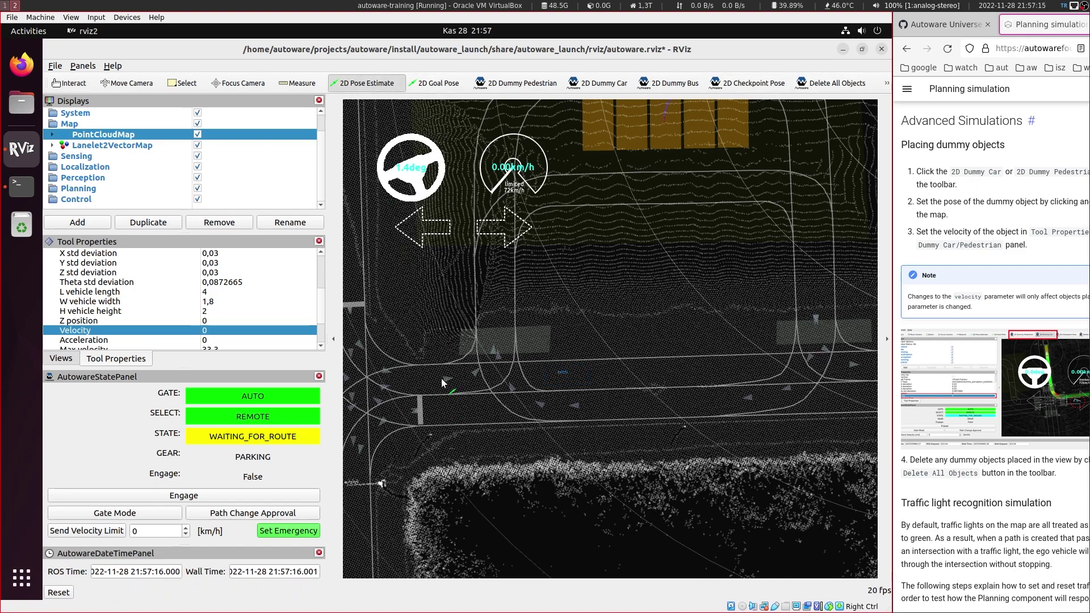
pyautogui.moveTo(484, 381); pyautogui.dragTo(484, 380)
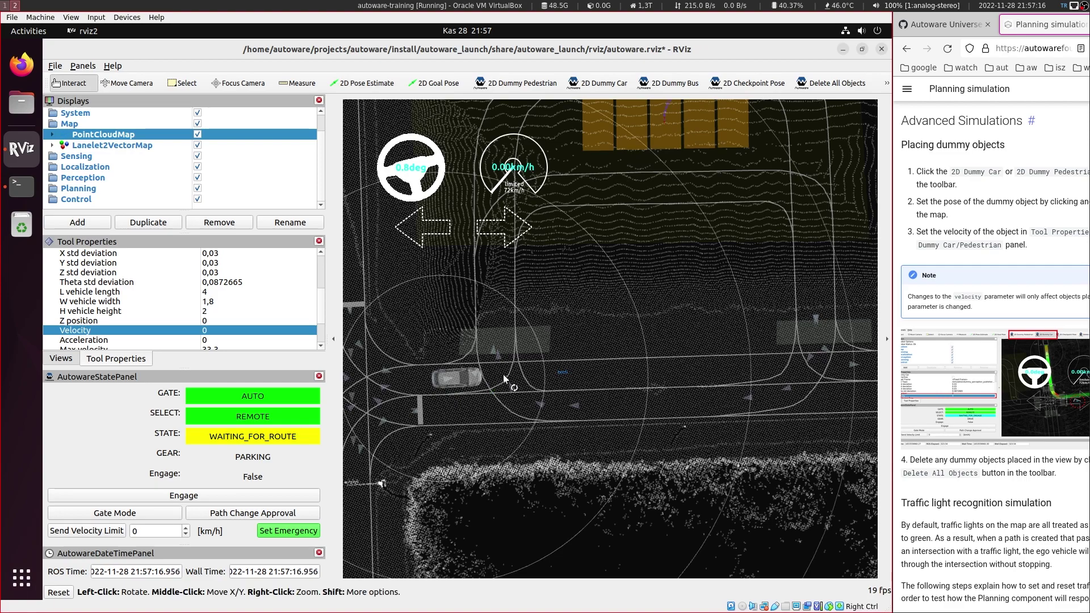
pyautogui.click(597, 84)
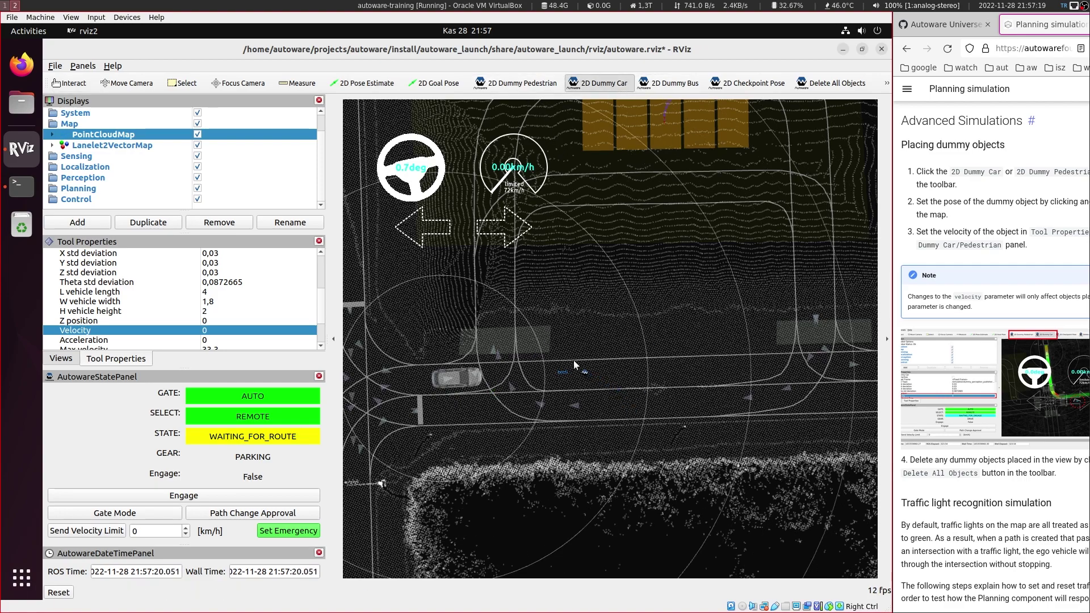
pyautogui.moveTo(581, 376); pyautogui.dragTo(625, 373)
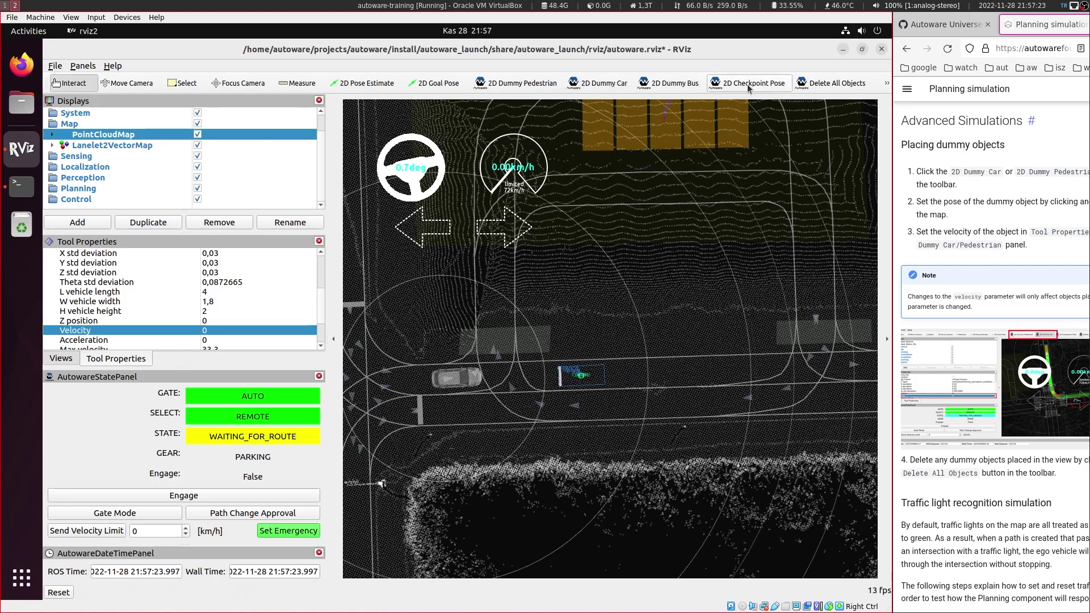
# Set the ego goal on the road near merge_from_private_road
pyautogui.click(422, 85)
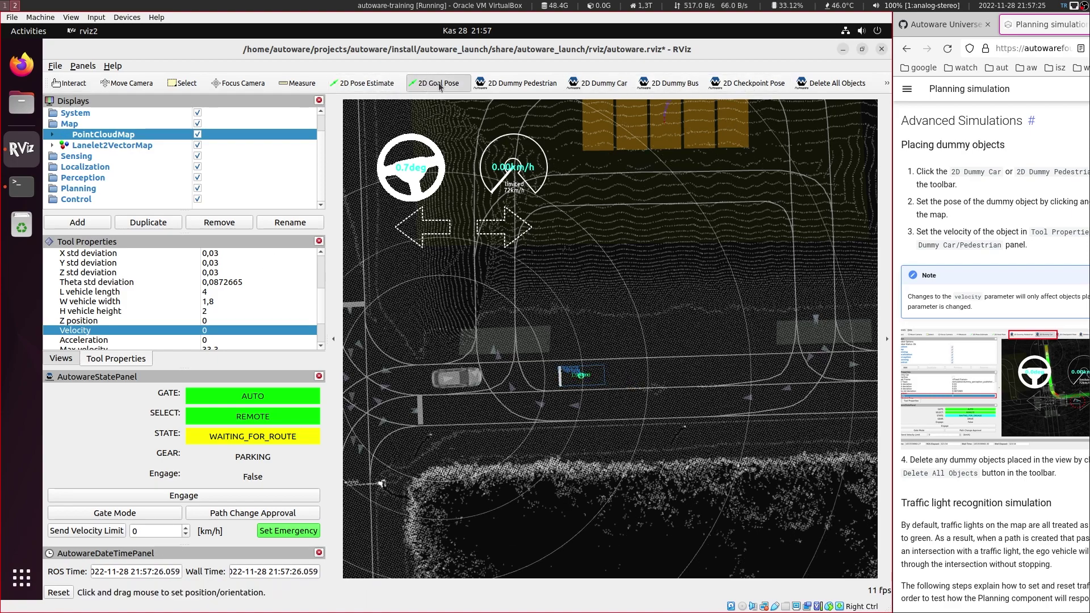
pyautogui.moveTo(881, 371); pyautogui.dragTo(838, 370)
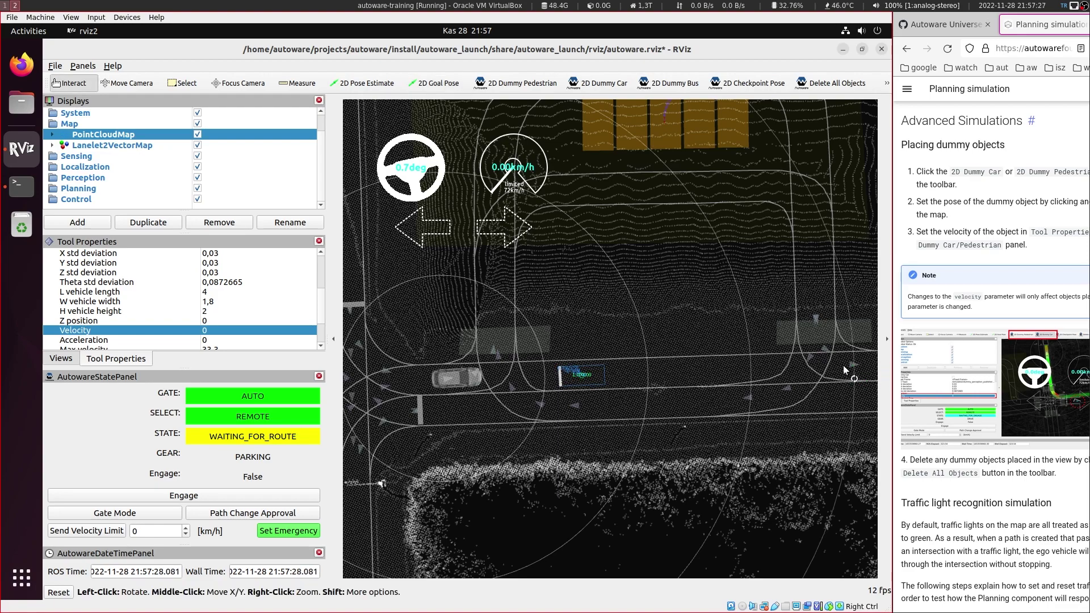
pyautogui.moveTo(751, 375); pyautogui.dragTo(697, 382, button='middle')
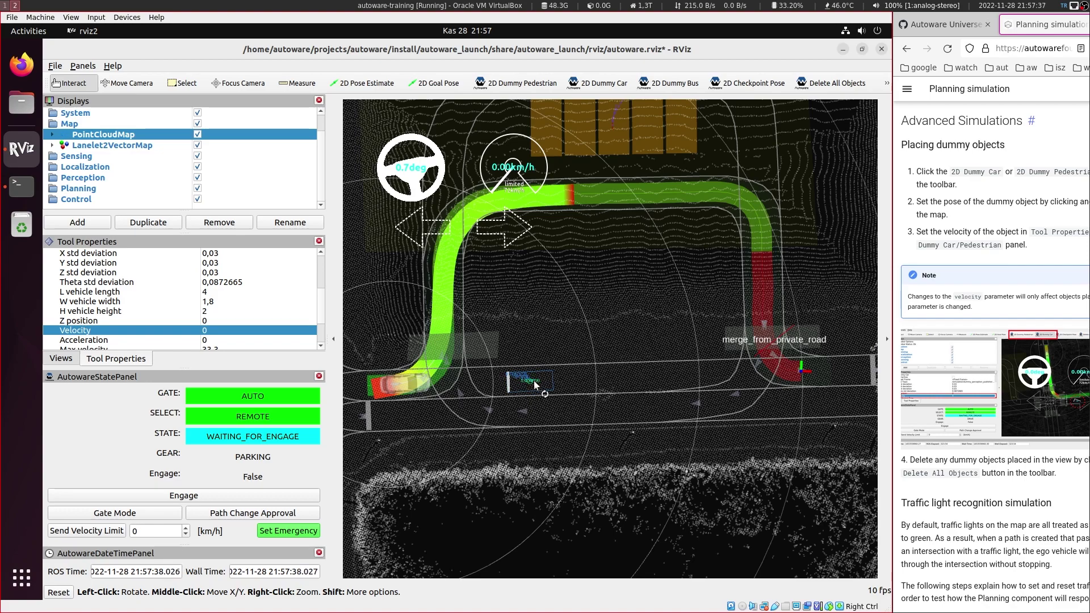
# Engage the ego car, drop a dummy car onto its path, then delete it so driving resumes
pyautogui.click(182, 496)
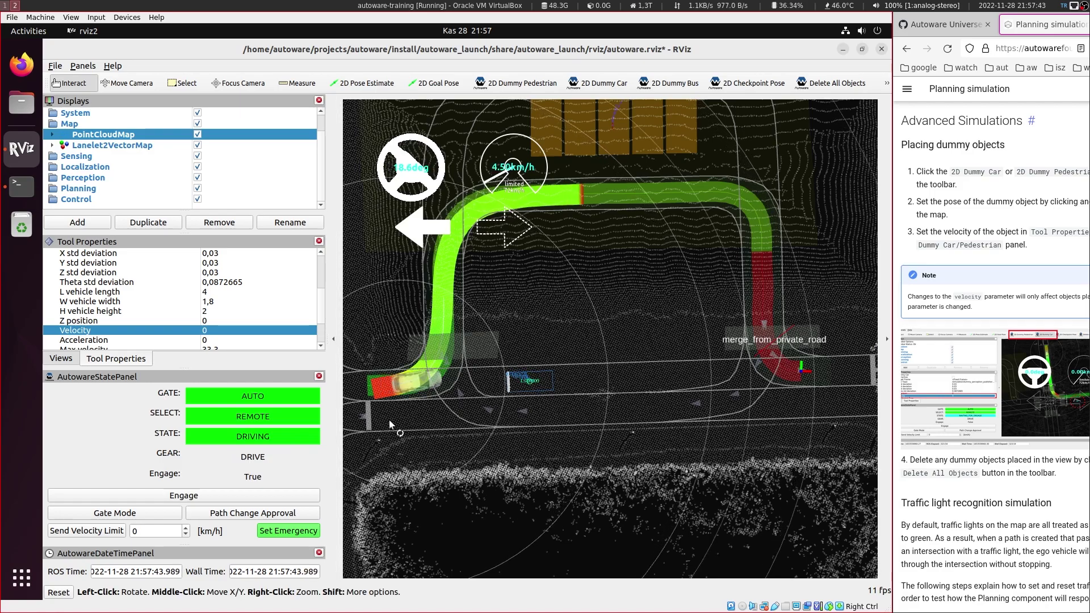
pyautogui.scroll(-2, 437, 403)
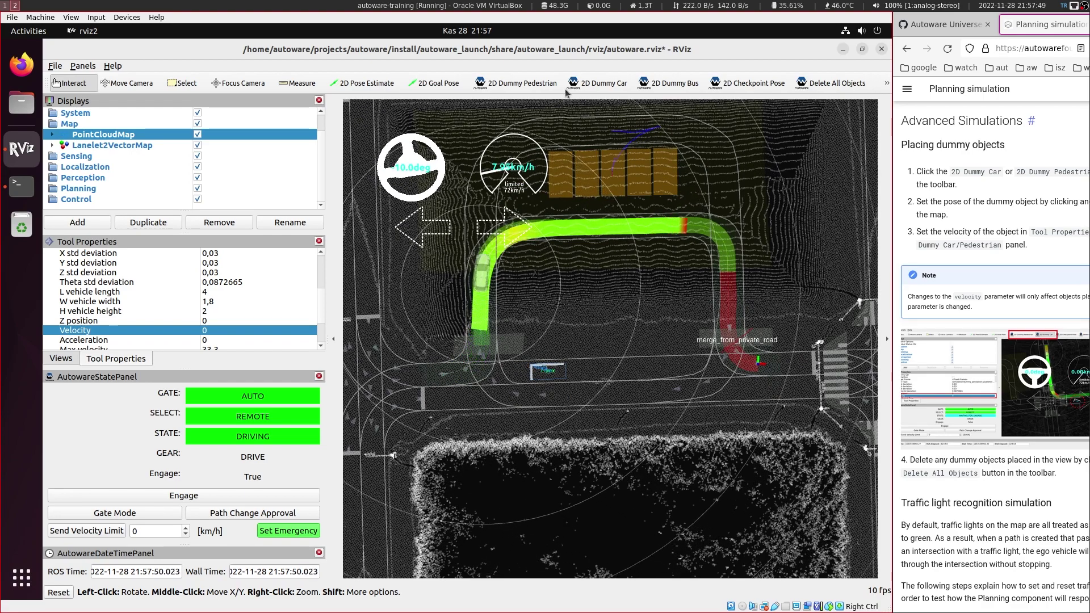
pyautogui.click(597, 88)
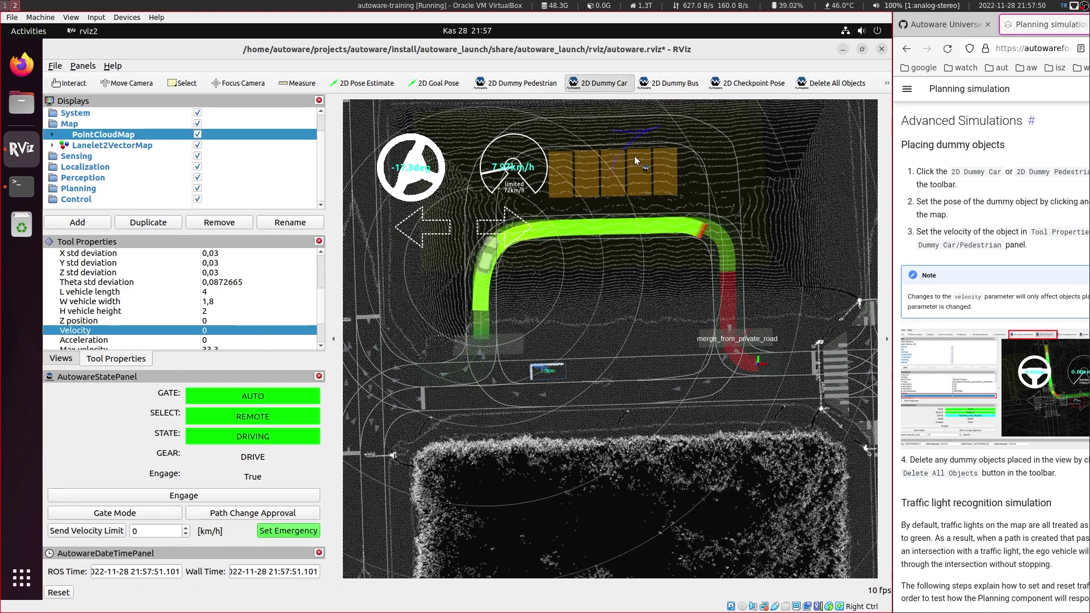
pyautogui.click(699, 227)
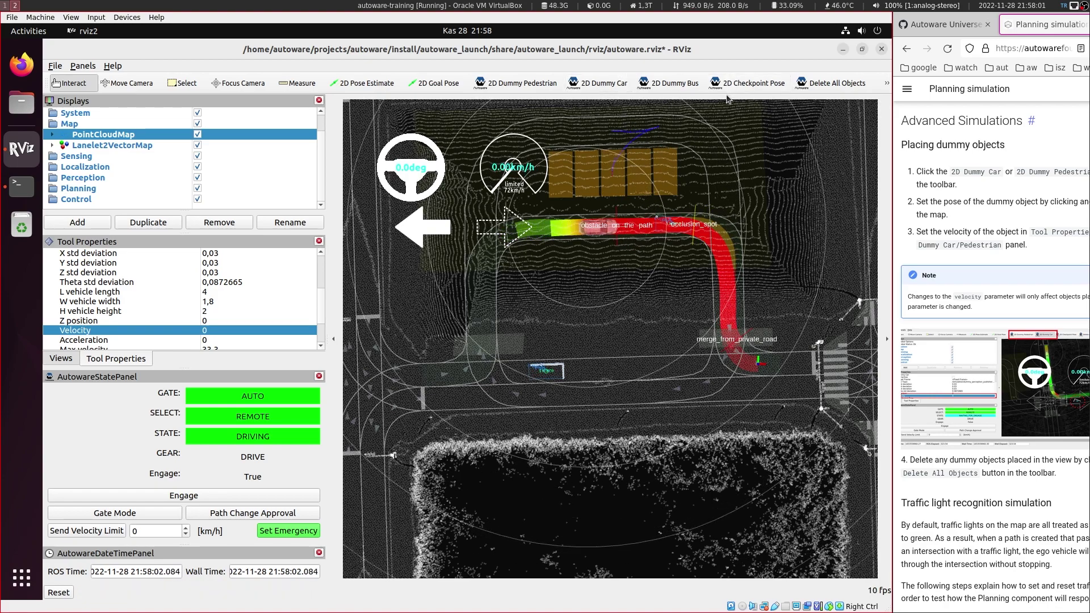
pyautogui.click(700, 228)
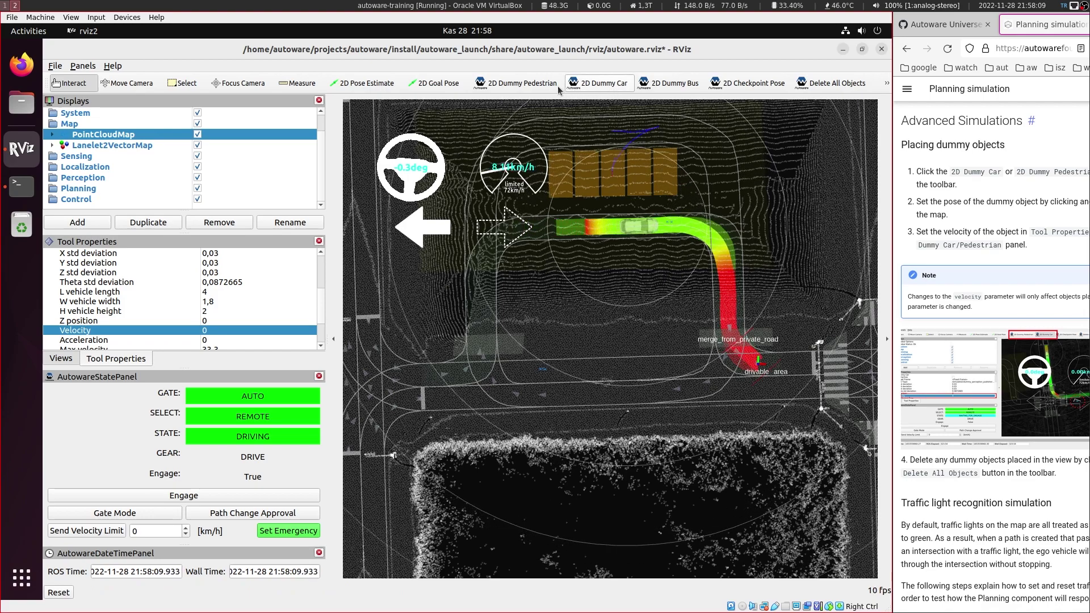
# Drop a dummy pedestrian on the curve ahead of the ego car, then delete it
pyautogui.click(520, 83)
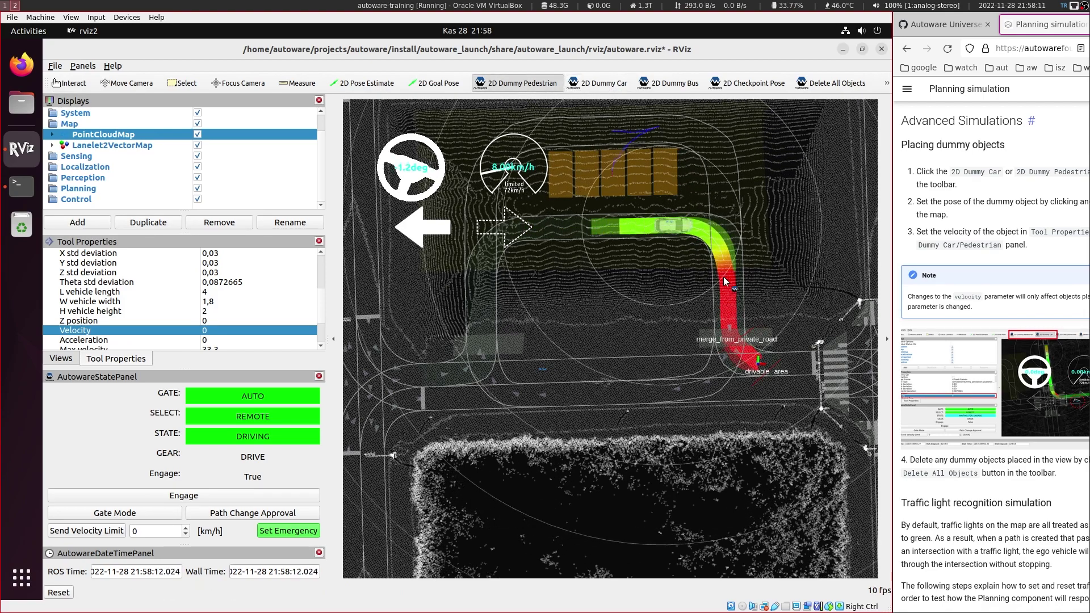
pyautogui.click(725, 290)
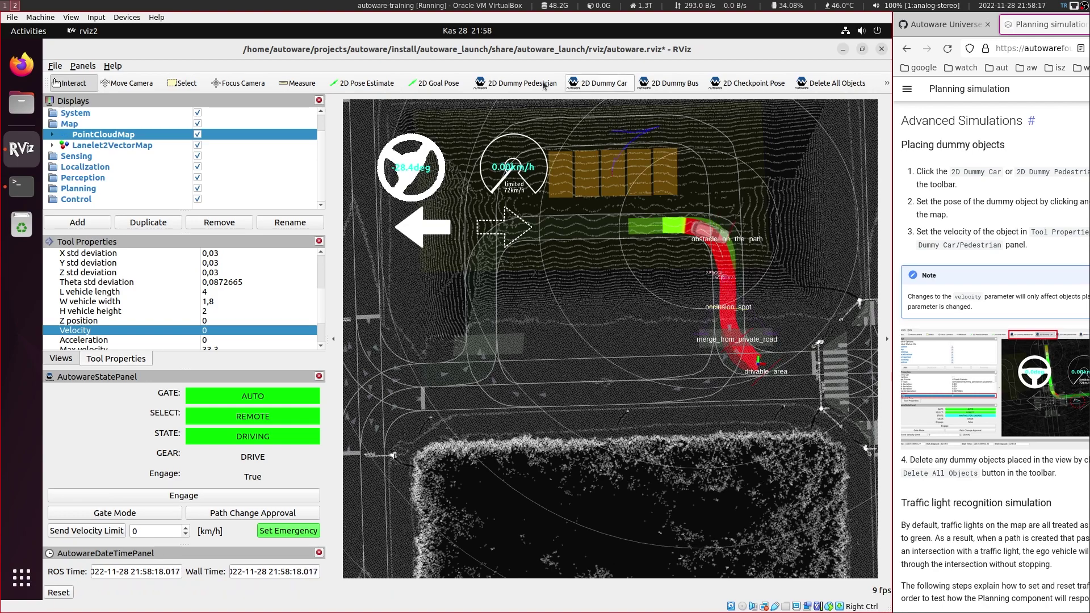
pyautogui.click(813, 83)
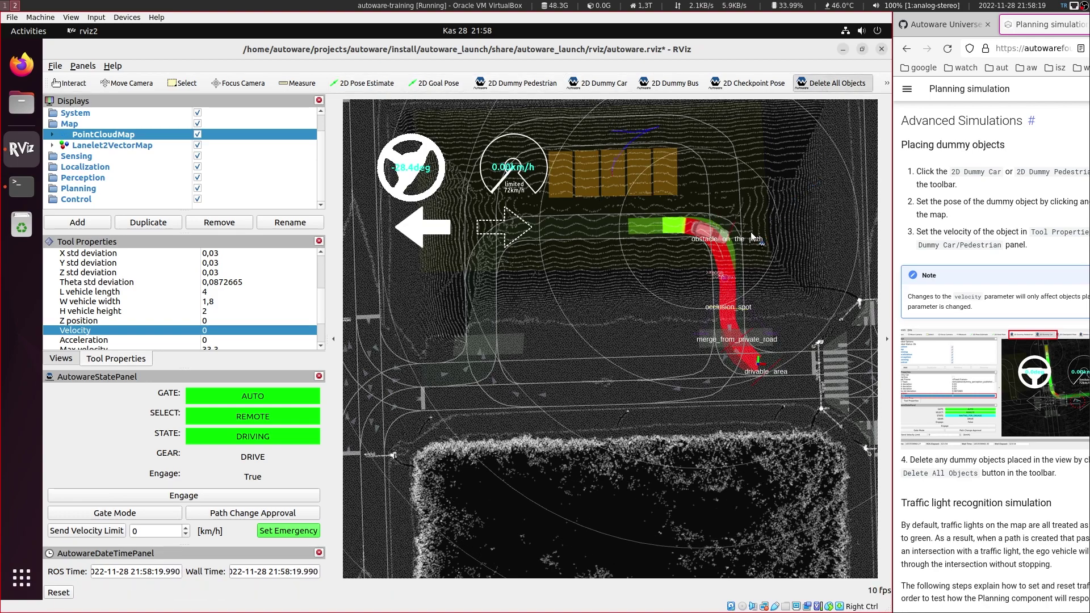
pyautogui.click(756, 214)
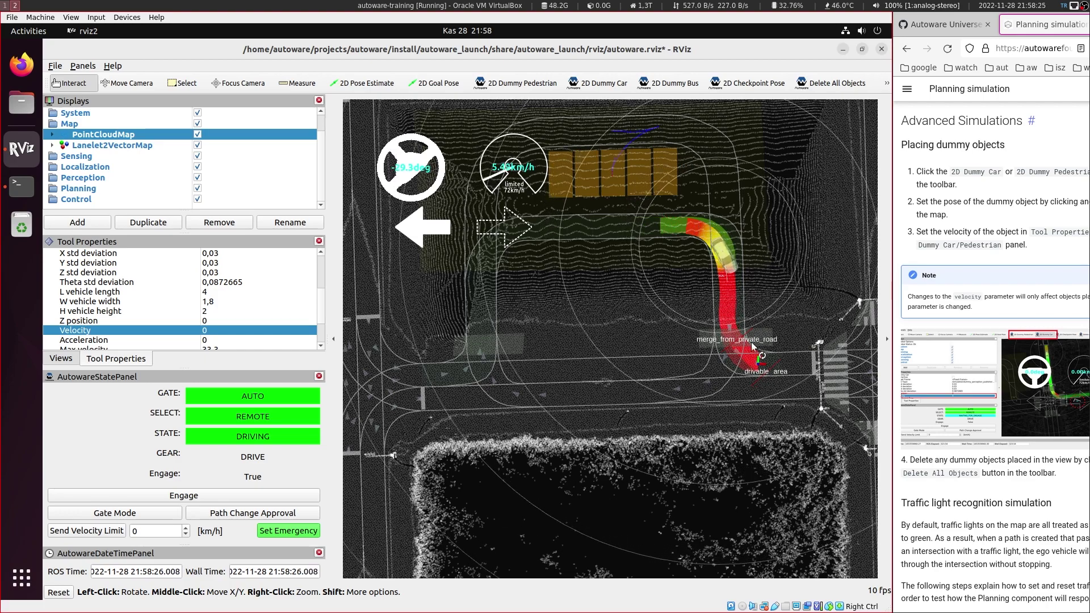
# Pan the map to keep the stopping ego vehicle and the intersection in view
pyautogui.moveTo(761, 348); pyautogui.dragTo(712, 322, button='middle')
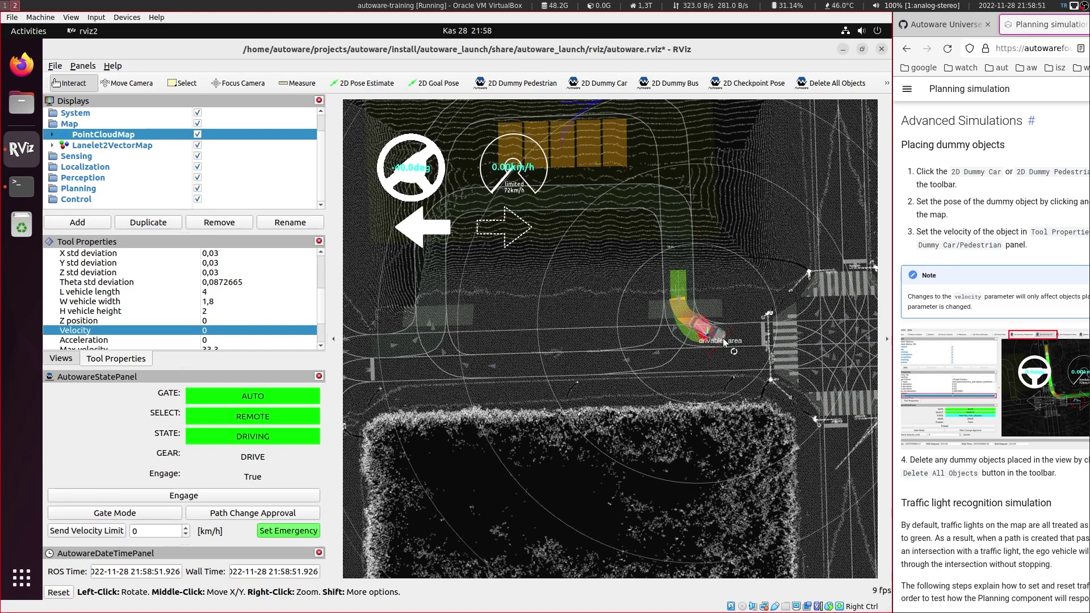
pyautogui.moveTo(693, 326); pyautogui.dragTo(670, 347, button='middle')
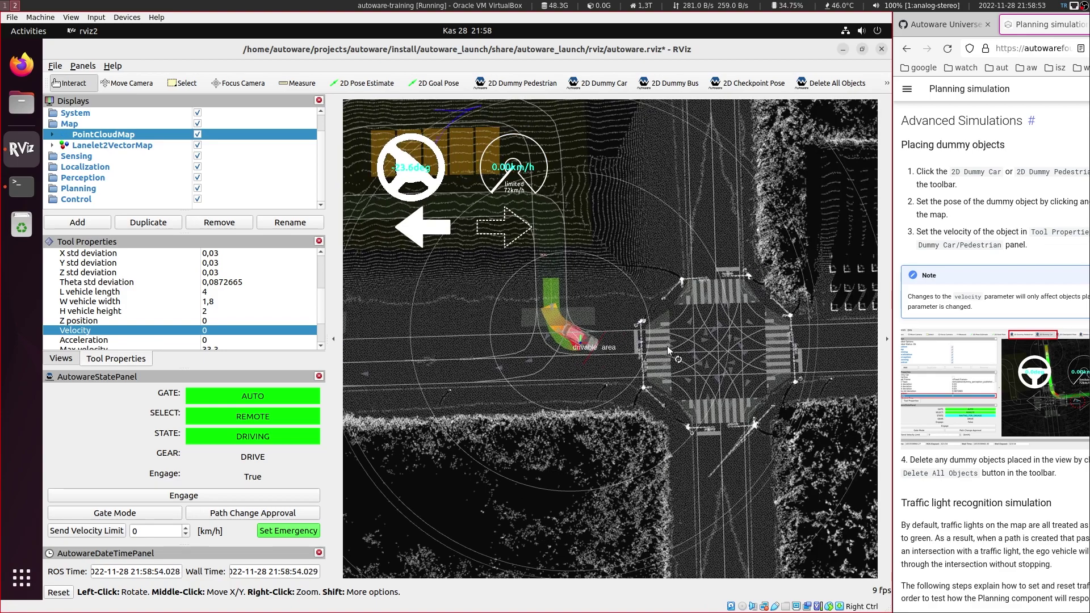
# Relocate the ego vehicle onto the lower road west of the lot with 2D Pose Estimate
pyautogui.moveTo(548, 317); pyautogui.dragTo(616, 269, button='middle')
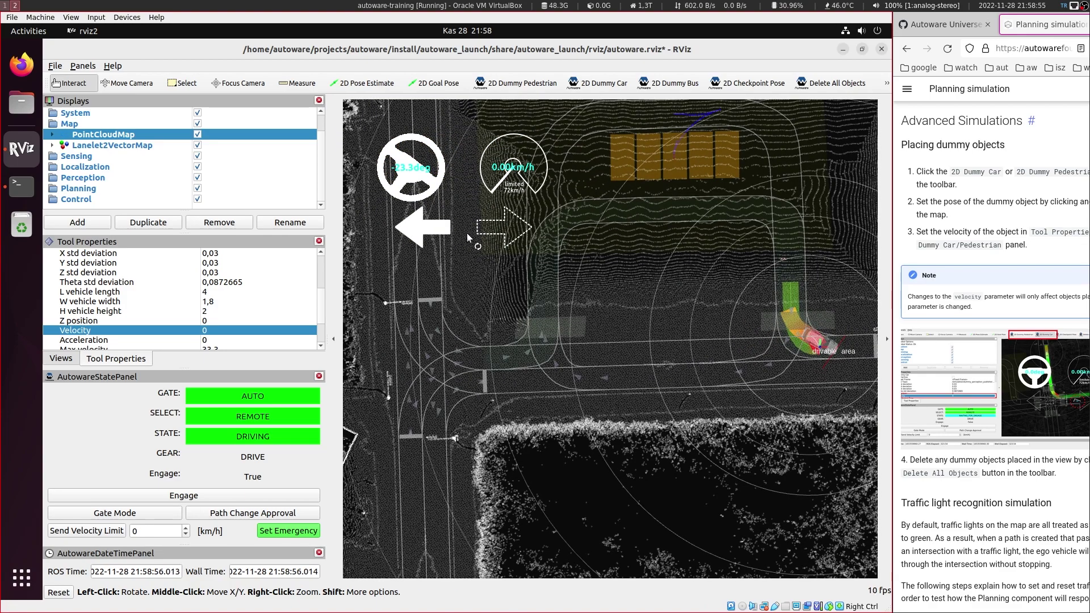
pyautogui.click(367, 83)
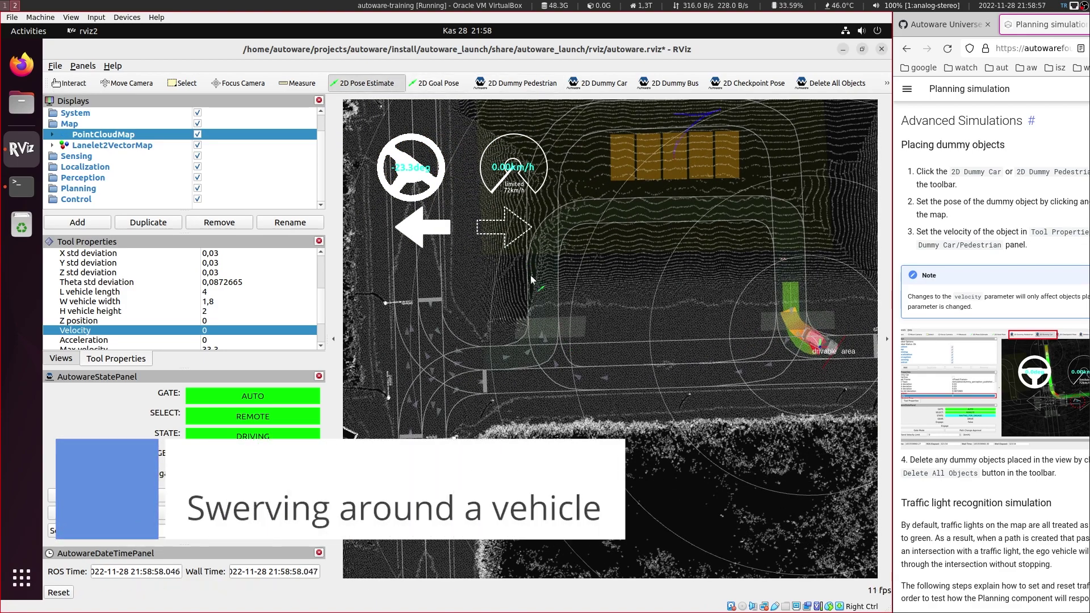
pyautogui.moveTo(613, 355); pyautogui.dragTo(614, 356)
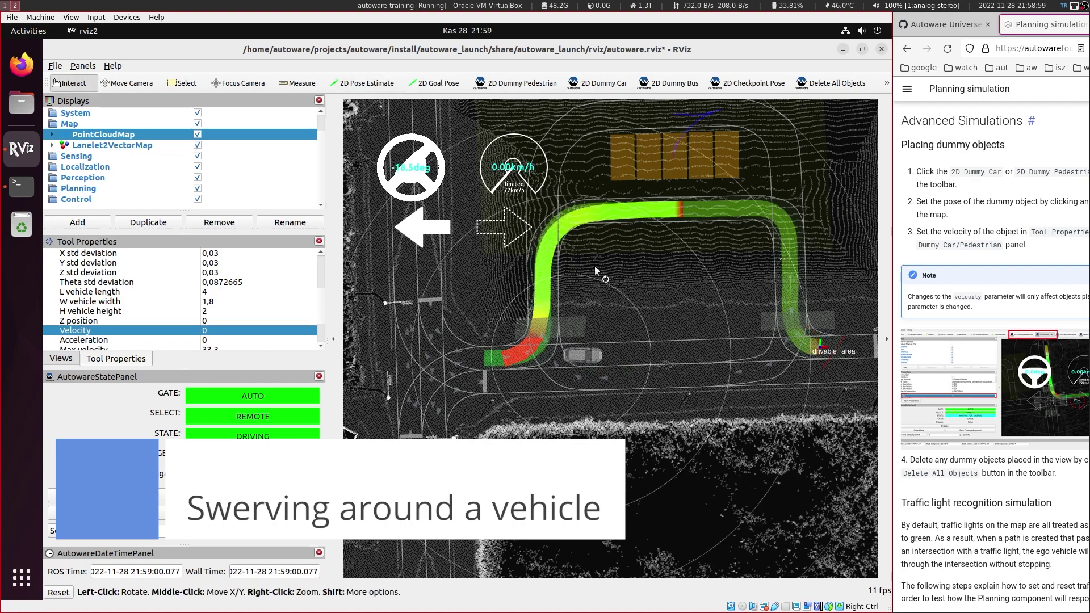
# Park a dummy car ahead of the ego and set a goal pose further east
pyautogui.click(603, 84)
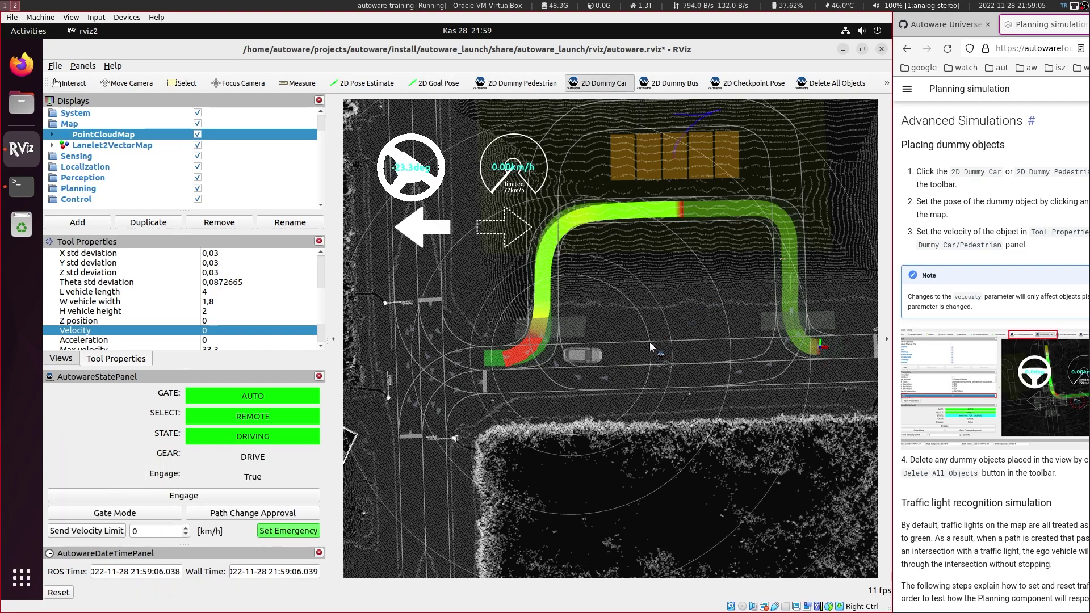
pyautogui.click(690, 342)
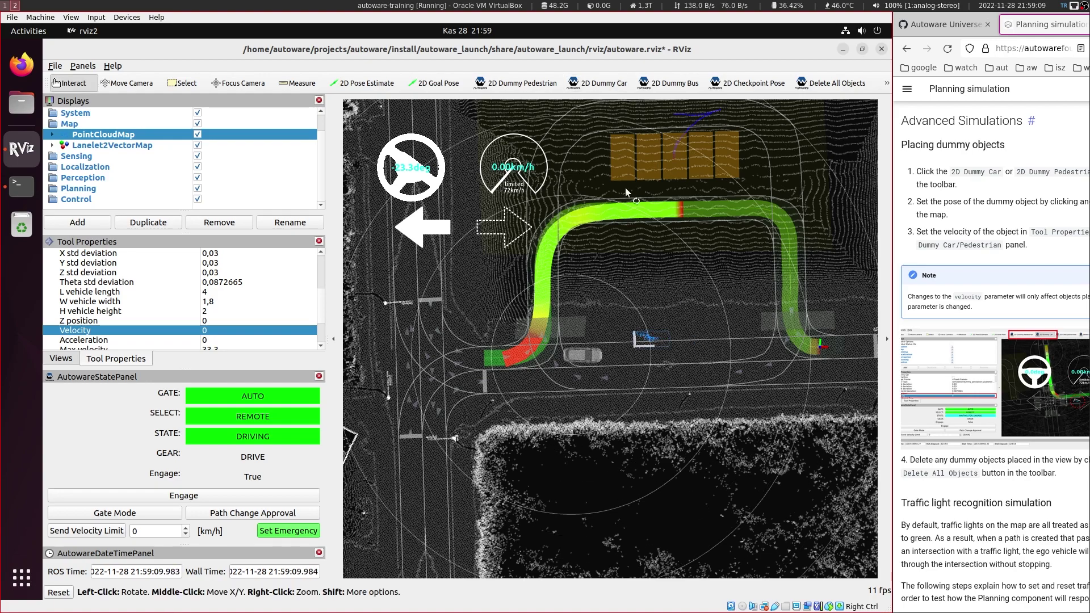
pyautogui.press('g')
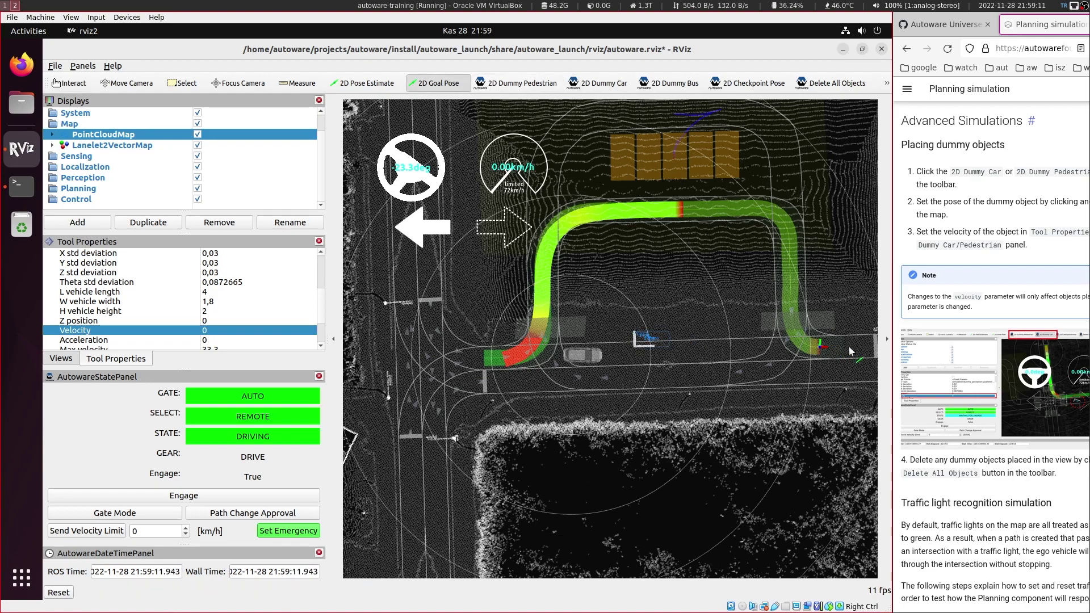
pyautogui.moveTo(869, 351); pyautogui.dragTo(866, 348)
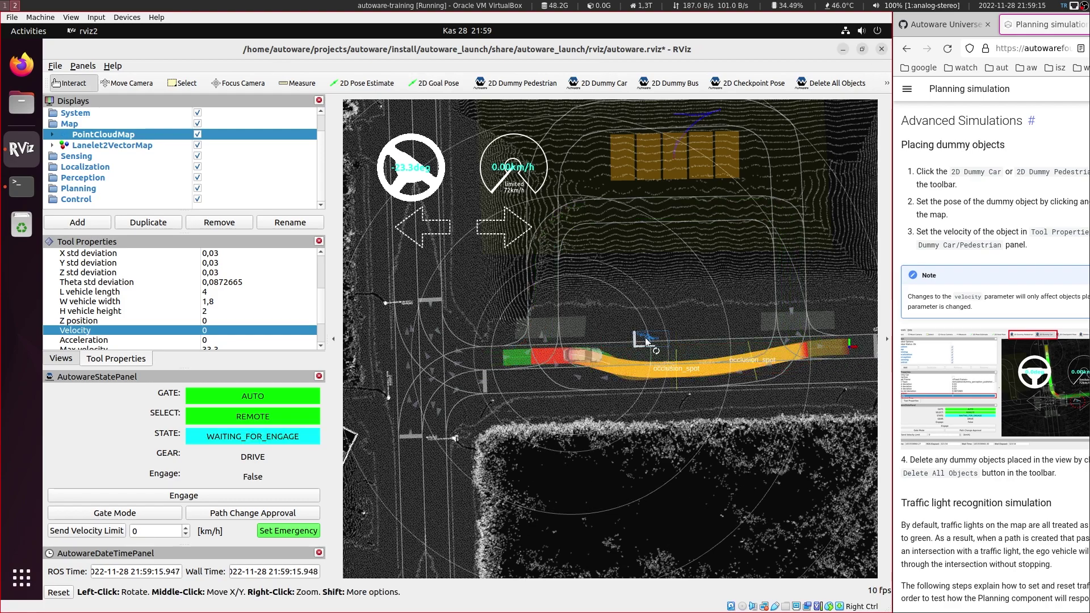
# Engage the ego vehicle and follow it past the dummy car until it parks at the goal
pyautogui.click(193, 496)
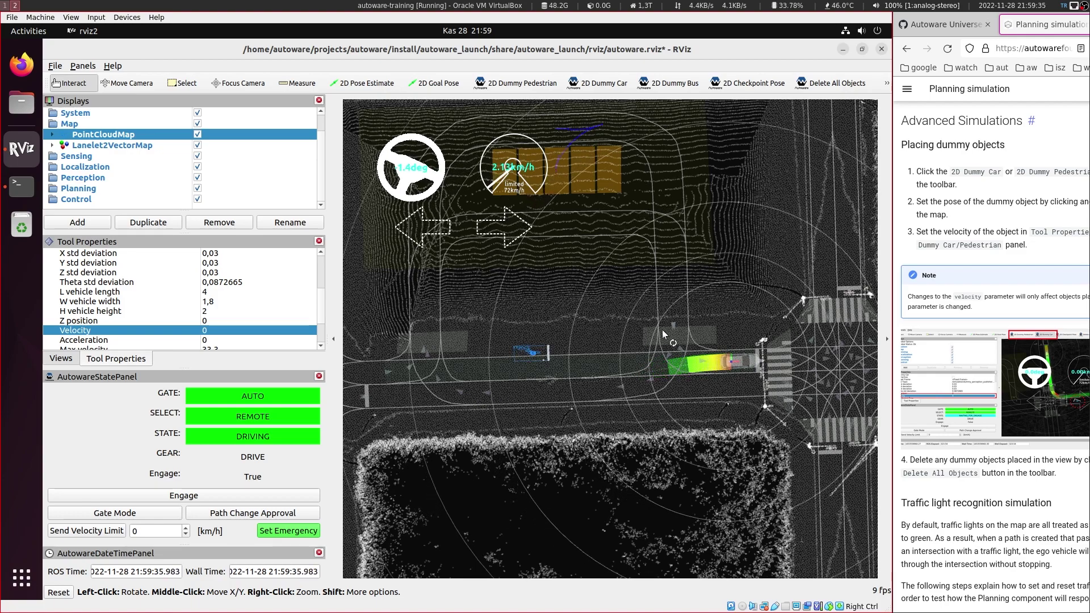
pyautogui.moveTo(724, 360); pyautogui.dragTo(684, 357, button='middle')
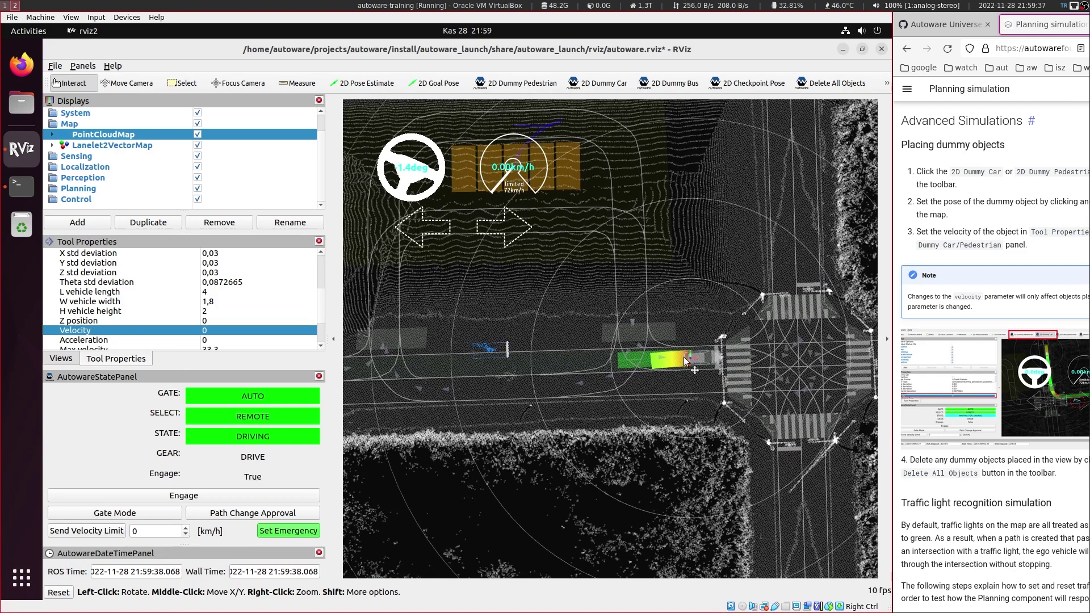
pyautogui.scroll(3, 431, 370)
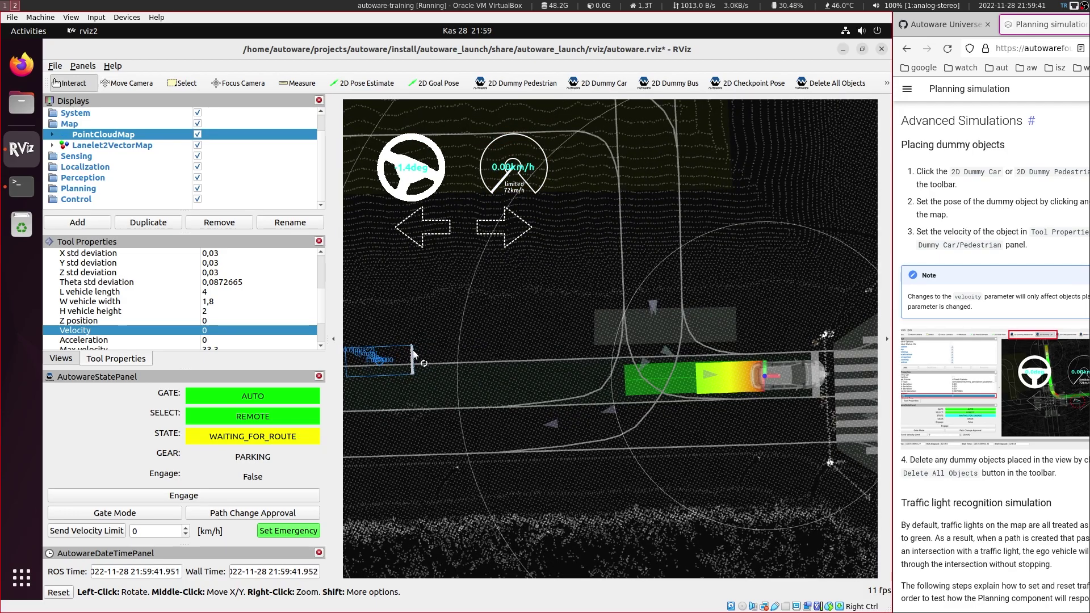
pyautogui.moveTo(413, 364); pyautogui.dragTo(601, 354, button='middle')
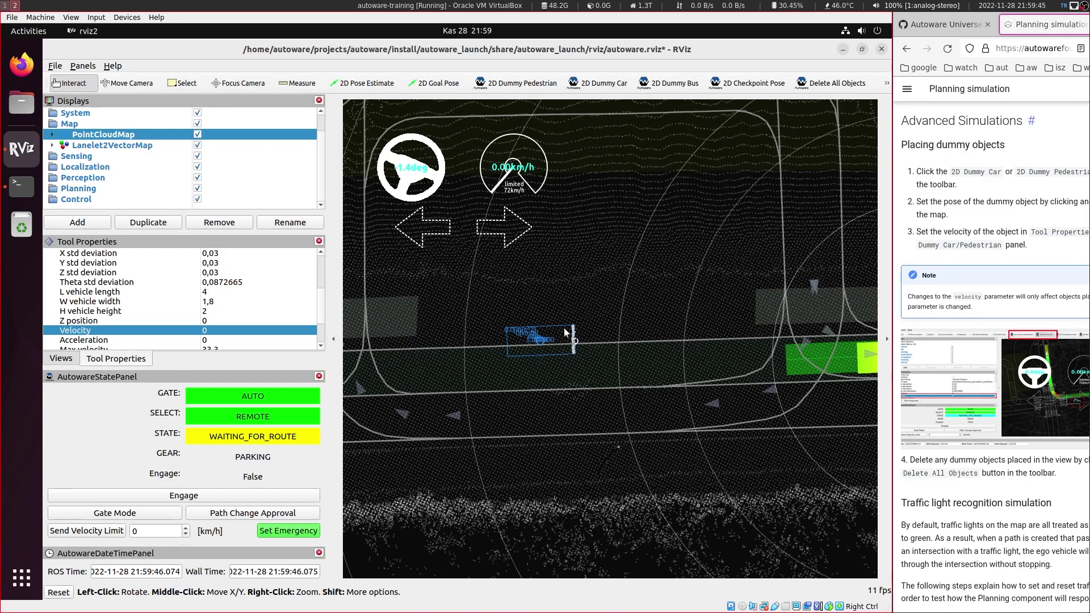
# Reset the ego vehicle's start pose on the road behind the dummy car
pyautogui.moveTo(826, 340); pyautogui.dragTo(737, 351, button='middle')
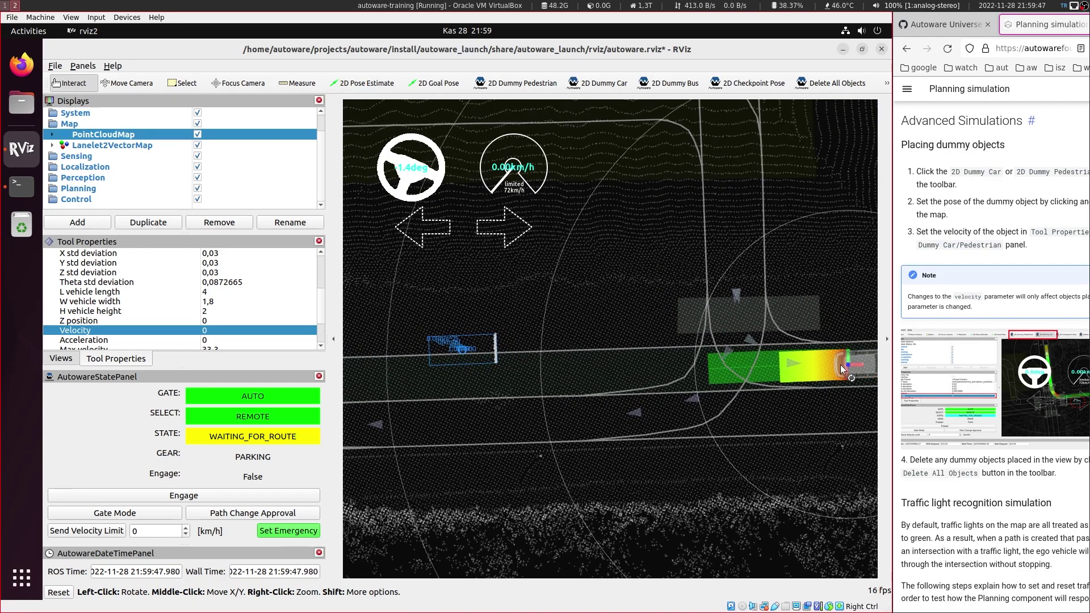
pyautogui.moveTo(503, 358); pyautogui.dragTo(647, 365, button='middle')
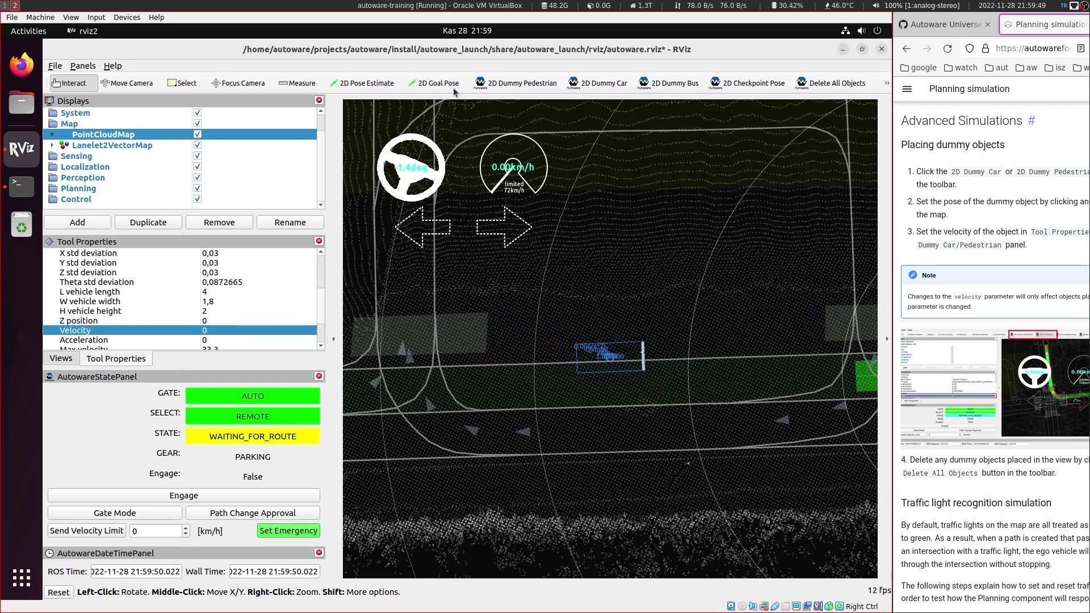
pyautogui.click(370, 85)
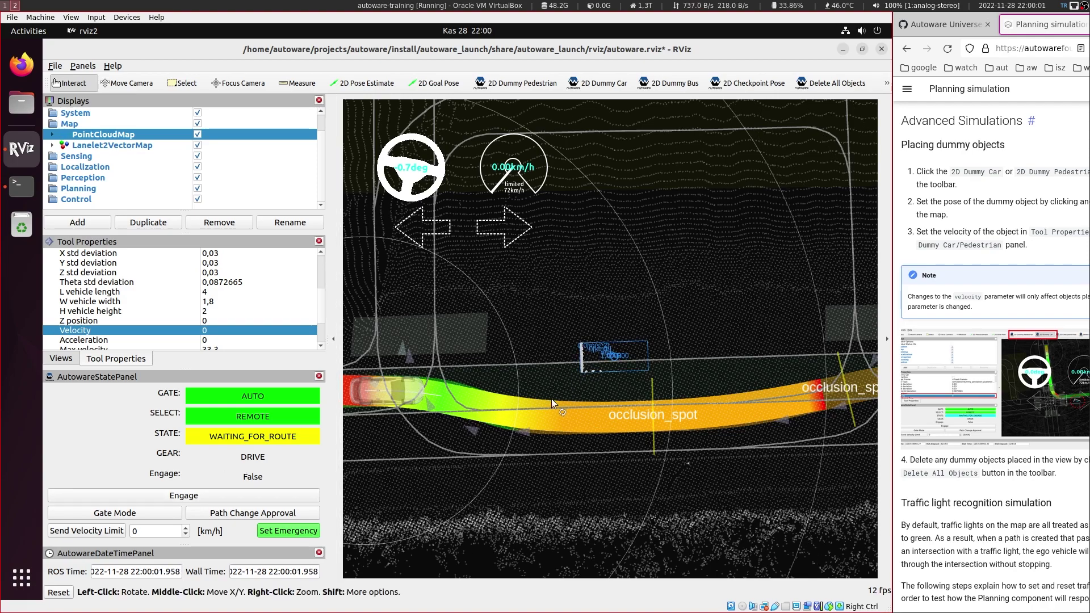
# Zoom out and set a new goal pose at the road's far east end
pyautogui.scroll(-1, 552, 401)
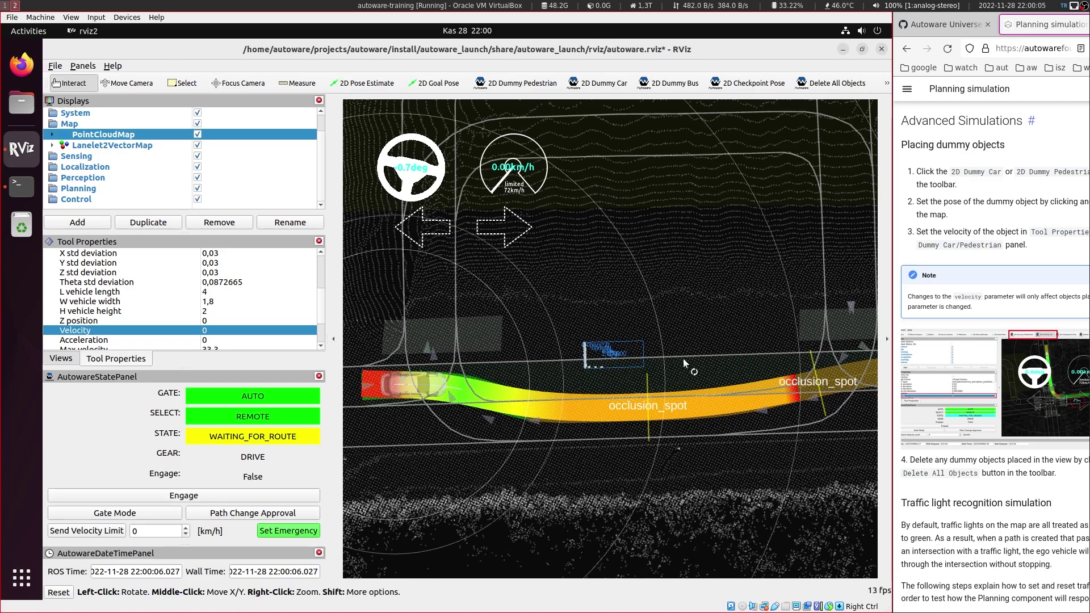
pyautogui.scroll(-3, 683, 359)
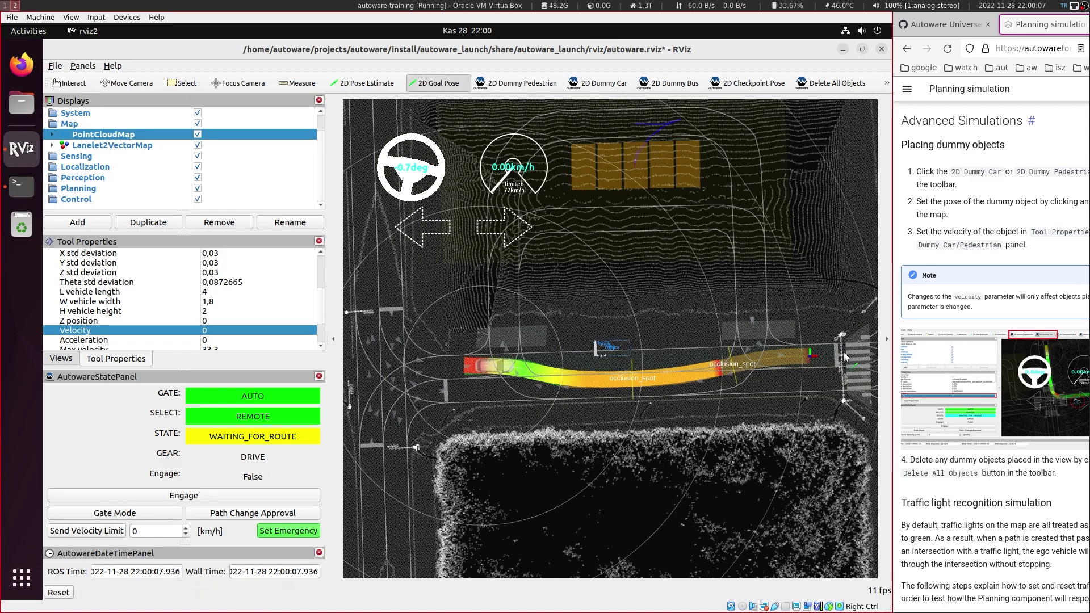
pyautogui.moveTo(819, 353); pyautogui.dragTo(827, 354)
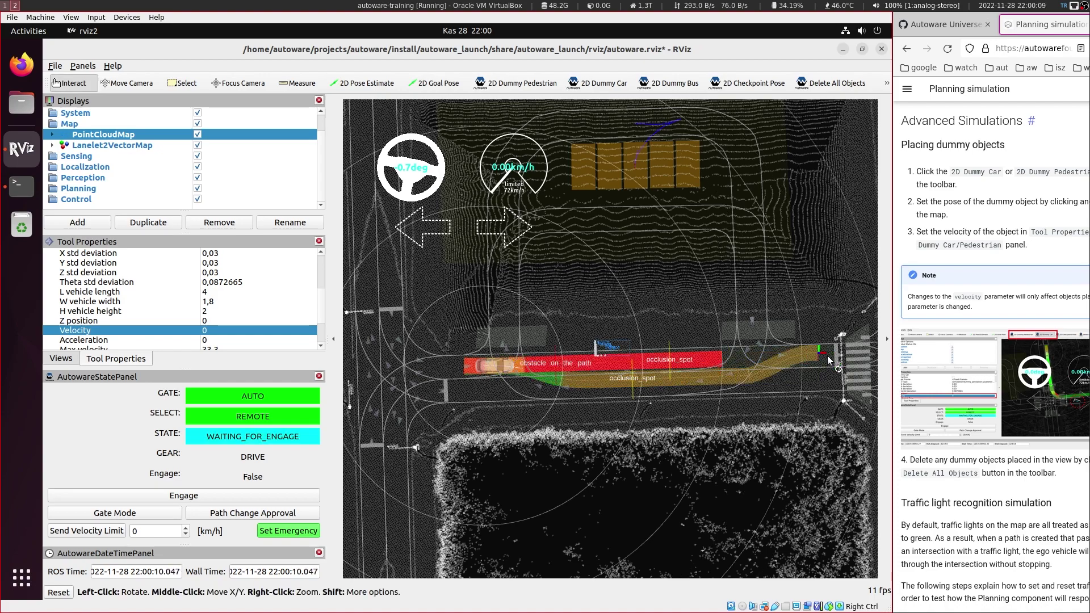
# Engage Autoware and follow the car as it passes the dummy car toward the intersection
pyautogui.click(226, 499)
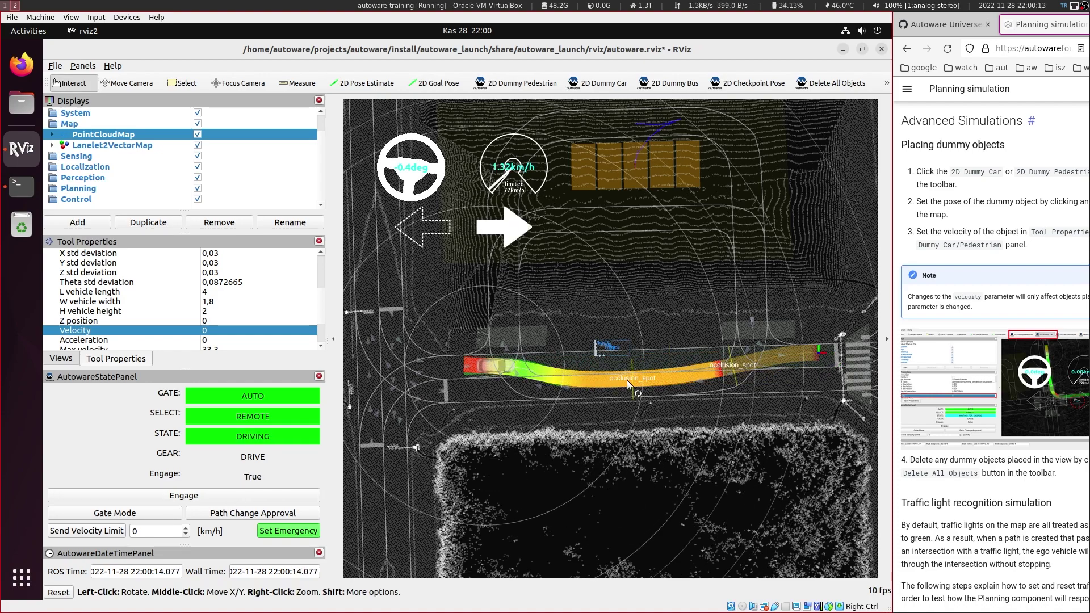
pyautogui.scroll(2, 594, 355)
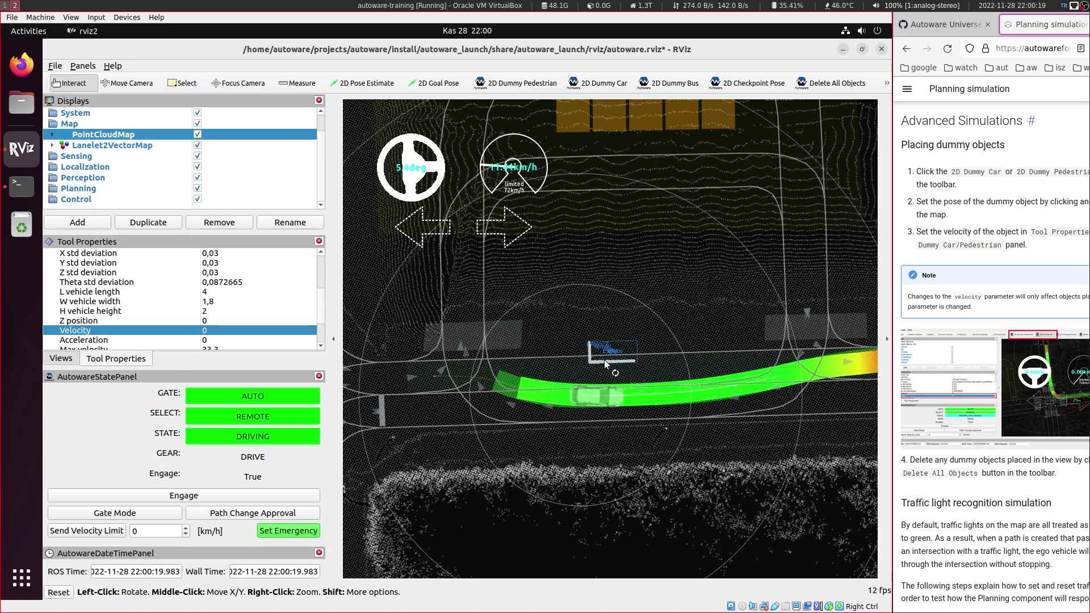
pyautogui.scroll(-5, 619, 400)
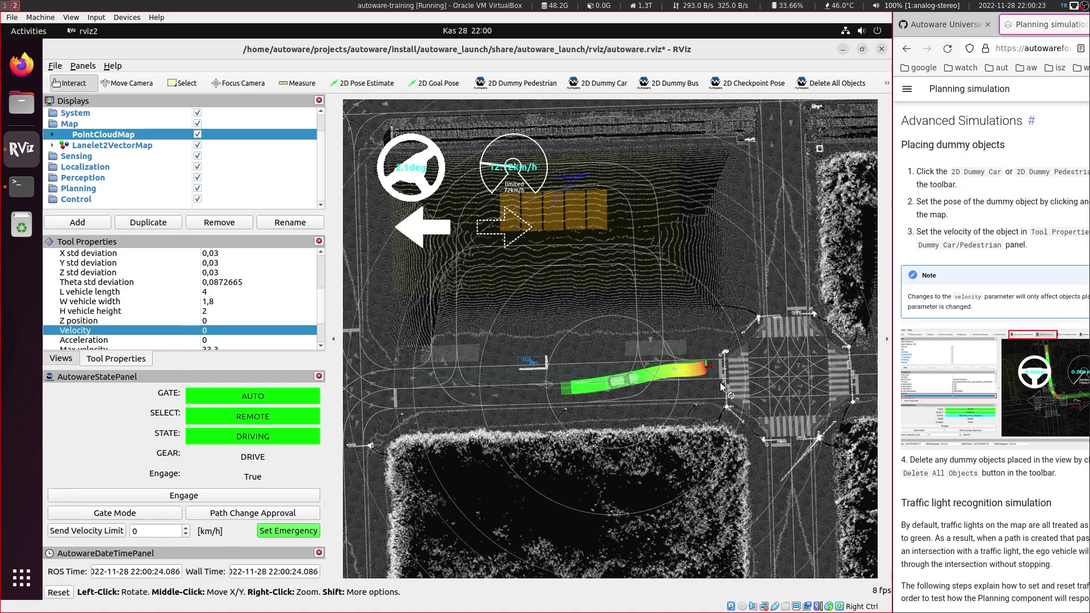
pyautogui.moveTo(720, 383); pyautogui.dragTo(676, 389, button='middle')
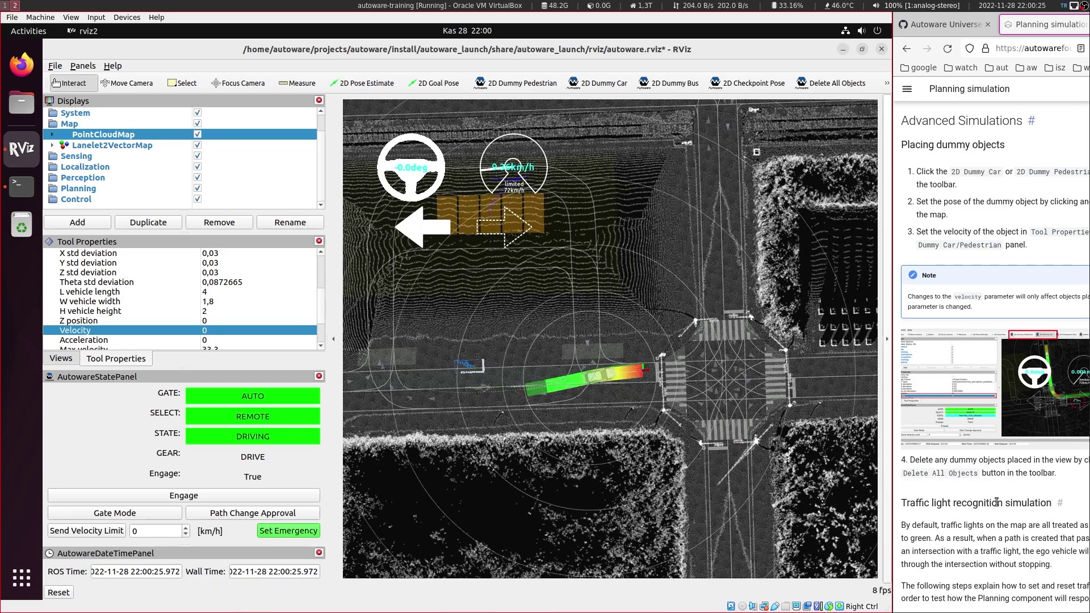
# Scroll the tutorial page and highlight its instruction for adding a panel
pyautogui.scroll(-5, 951, 262)
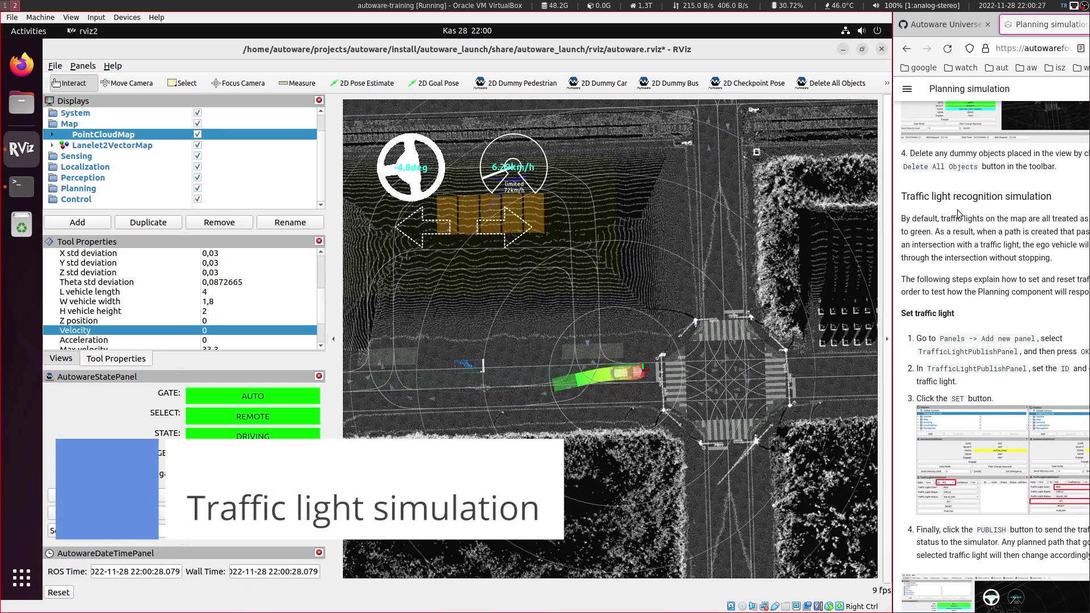
pyautogui.scroll(-1, 964, 216)
pyautogui.scroll(-1, 964, 230)
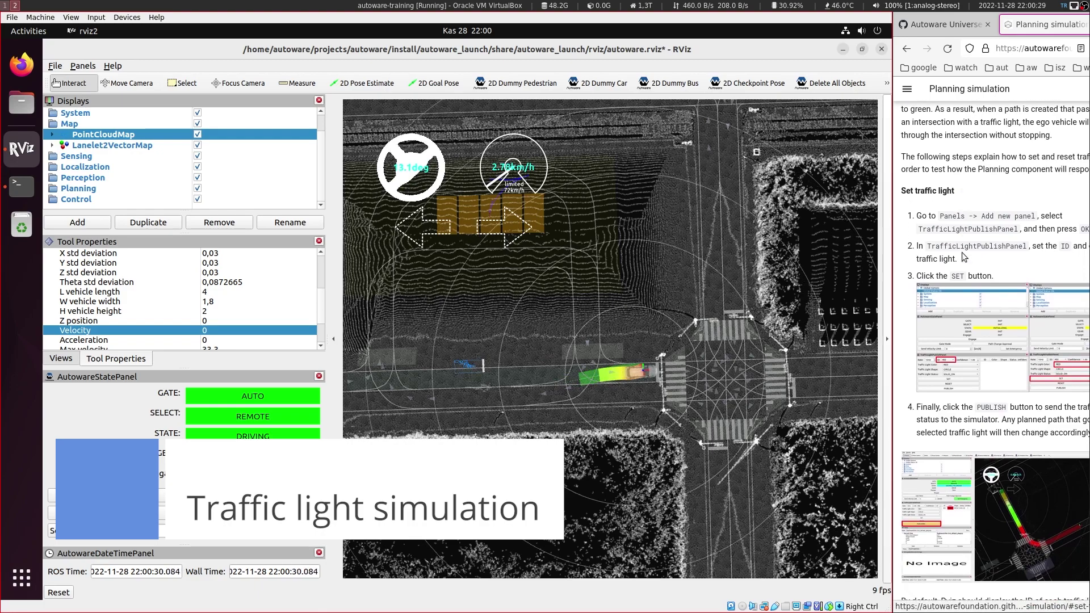
pyautogui.click(957, 204)
pyautogui.moveTo(939, 215); pyautogui.dragTo(986, 229)
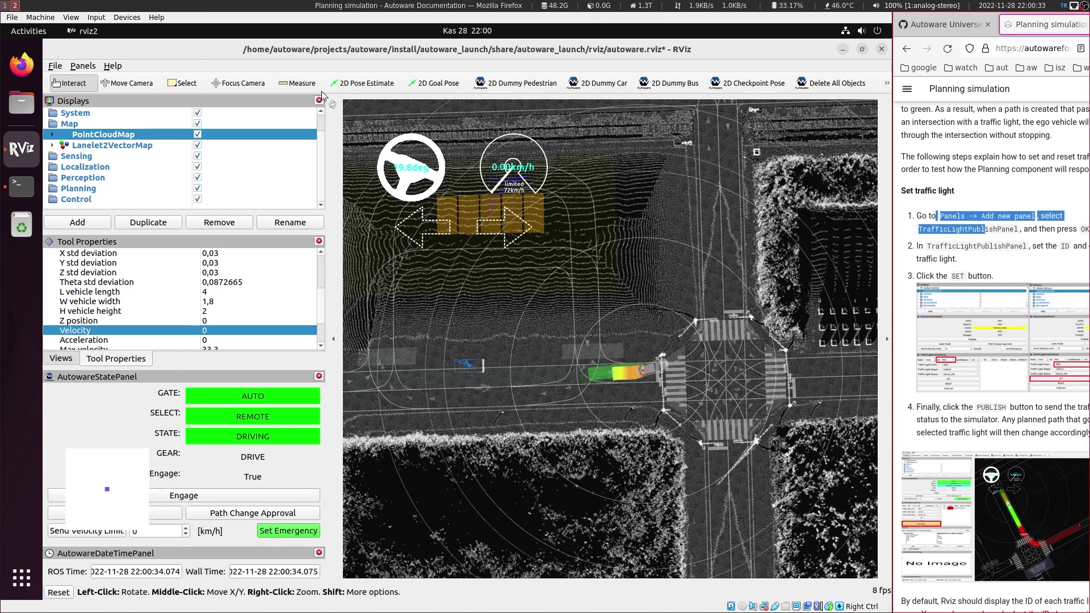
# Add a TrafficLightPublishPanel through Panels > Add New Panel
pyautogui.click(89, 66)
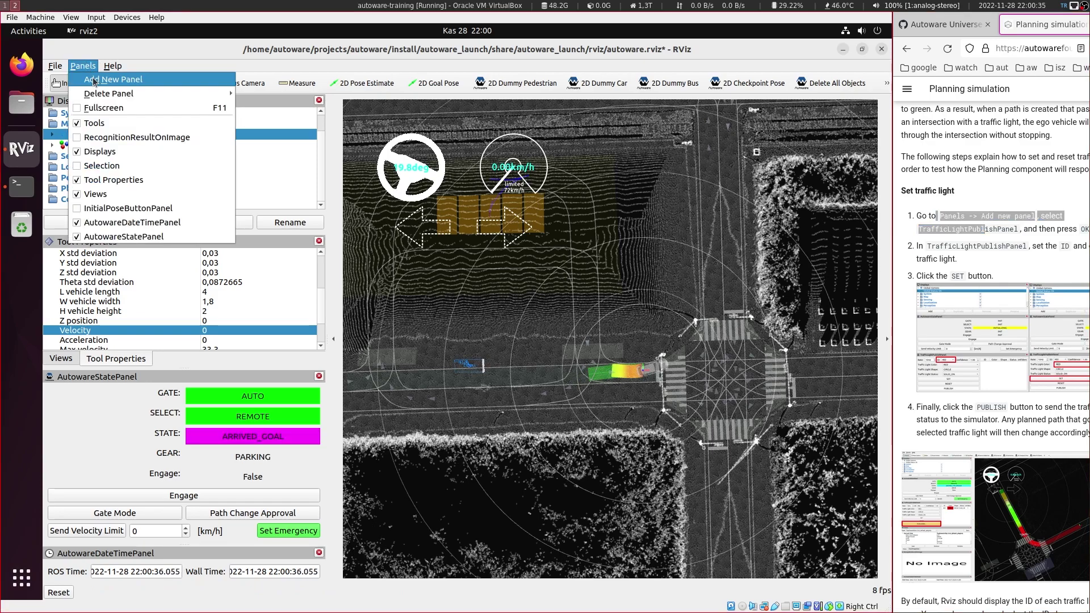
pyautogui.click(94, 80)
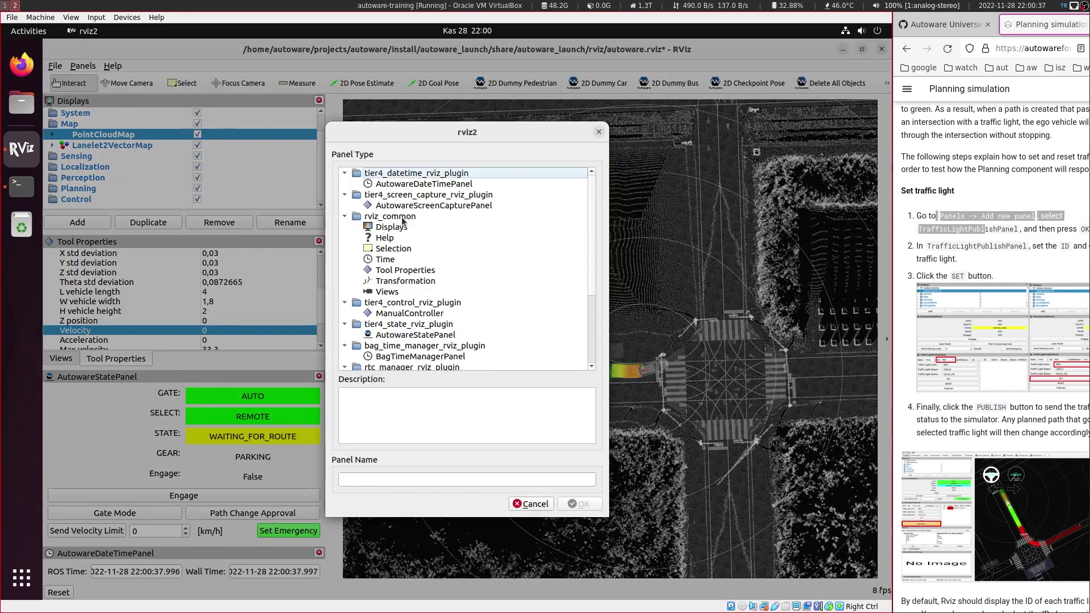
pyautogui.moveTo(588, 288); pyautogui.dragTo(591, 362)
pyautogui.click(390, 315)
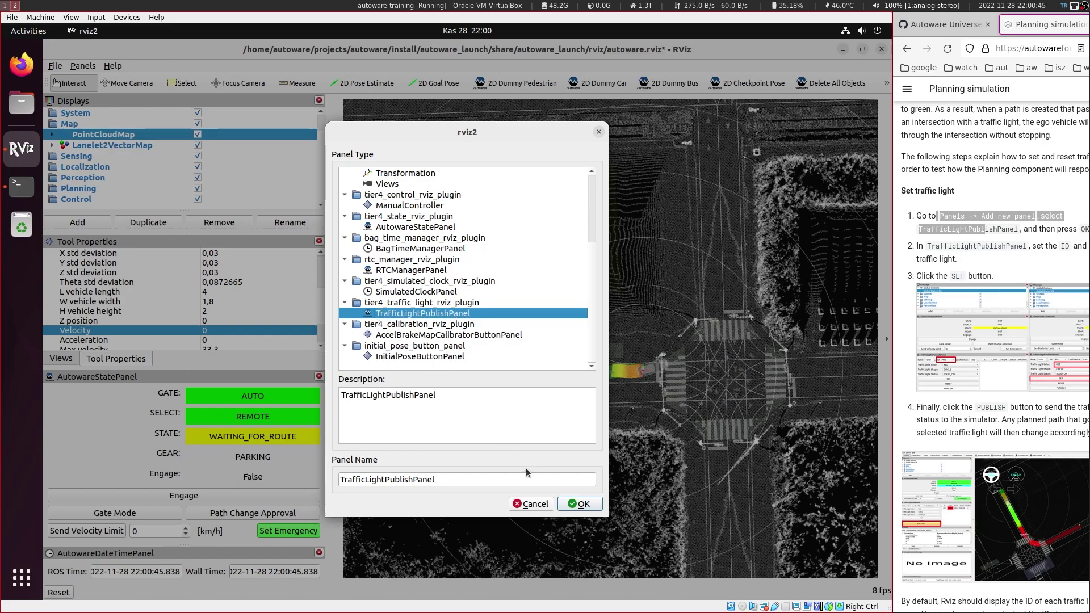
pyautogui.click(579, 504)
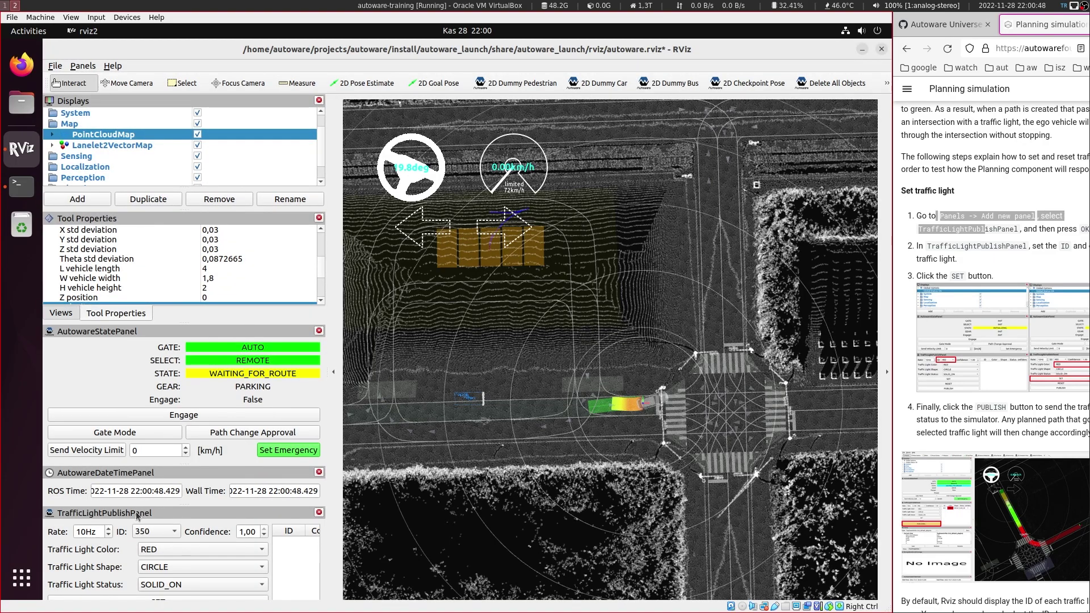
# Dock the TrafficLightPublishPanel as the last tab beside Views, then centre the intersection
pyautogui.moveTo(137, 515); pyautogui.dragTo(204, 352)
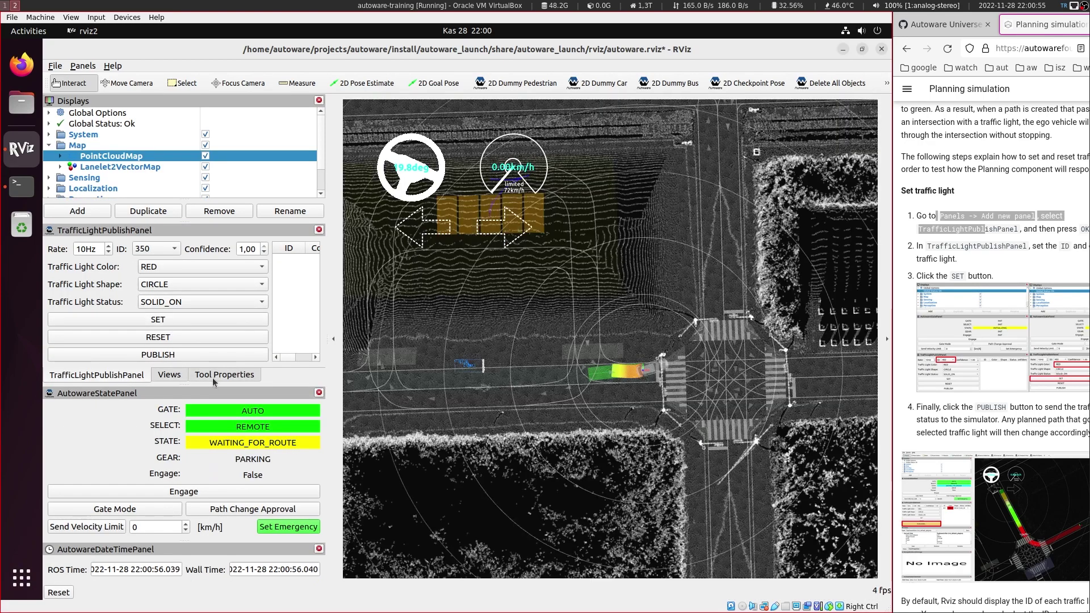
pyautogui.click(215, 379)
pyautogui.click(112, 375)
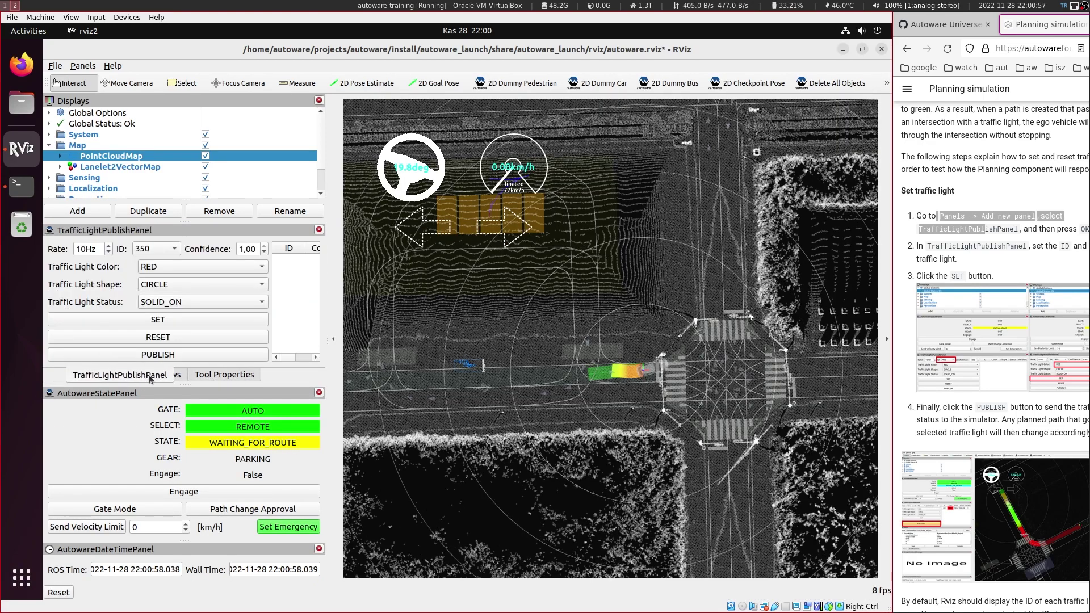
pyautogui.moveTo(154, 381); pyautogui.dragTo(198, 379)
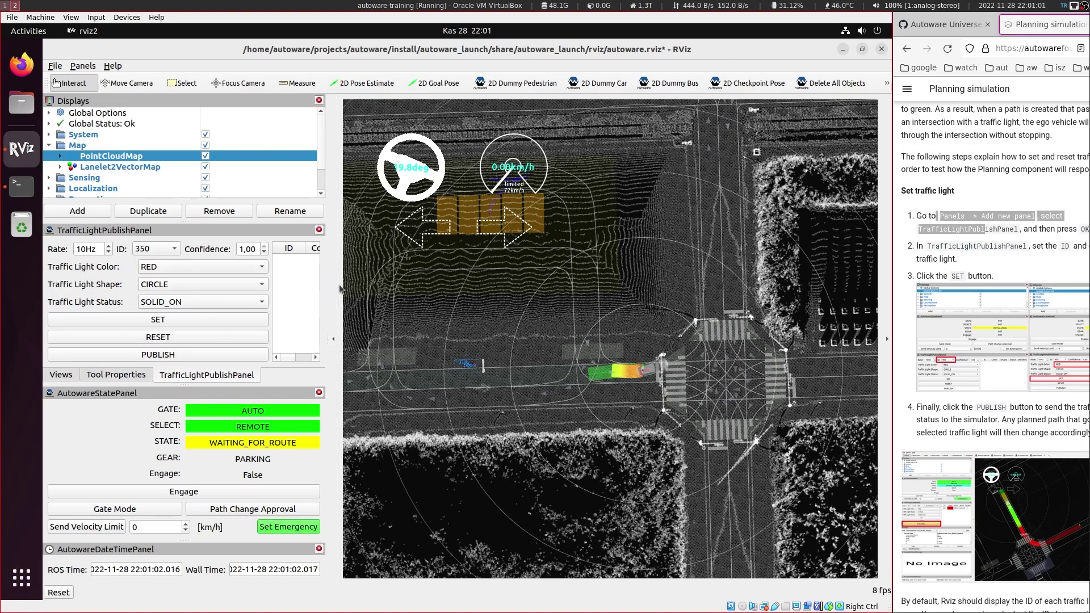
pyautogui.moveTo(651, 348); pyautogui.dragTo(608, 359, button='middle')
pyautogui.scroll(3, 609, 366)
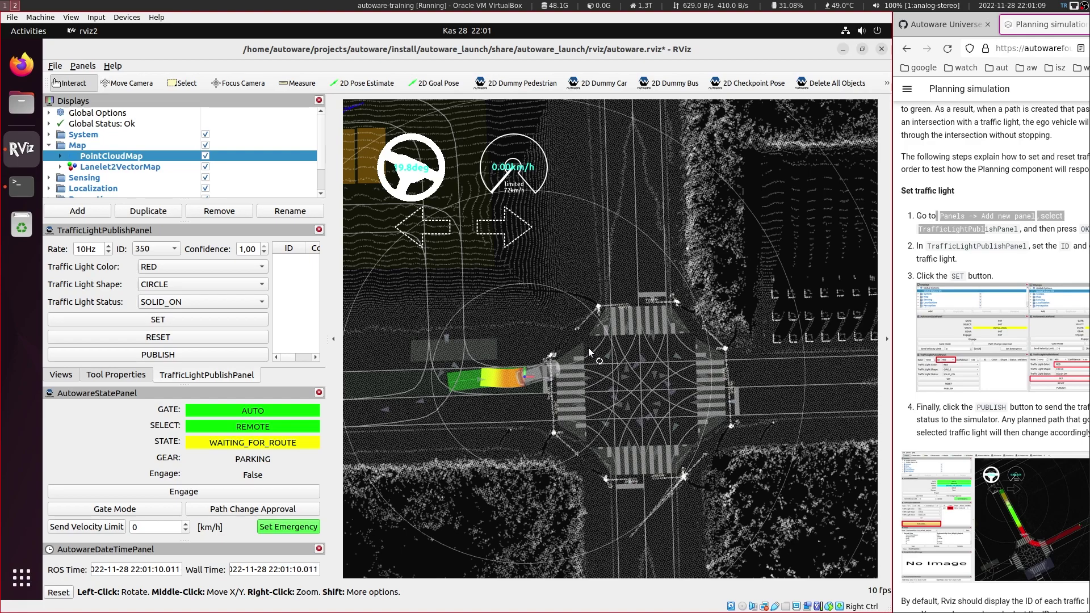
# Enable the traffic_light_id namespace under Lanelet2VectorMap > Namespaces
pyautogui.click(105, 167)
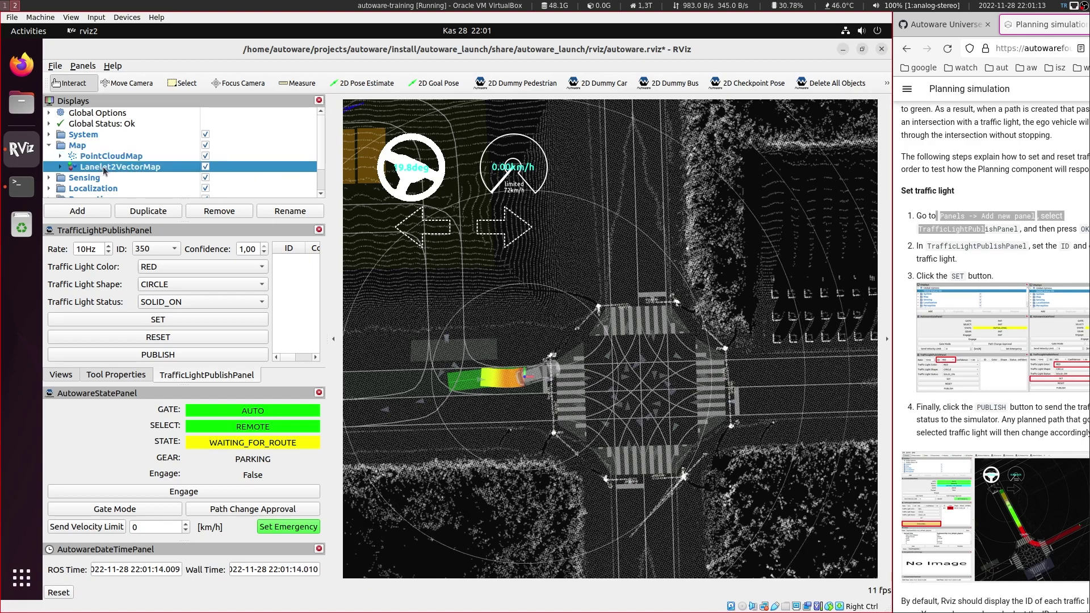
pyautogui.doubleClick(105, 168)
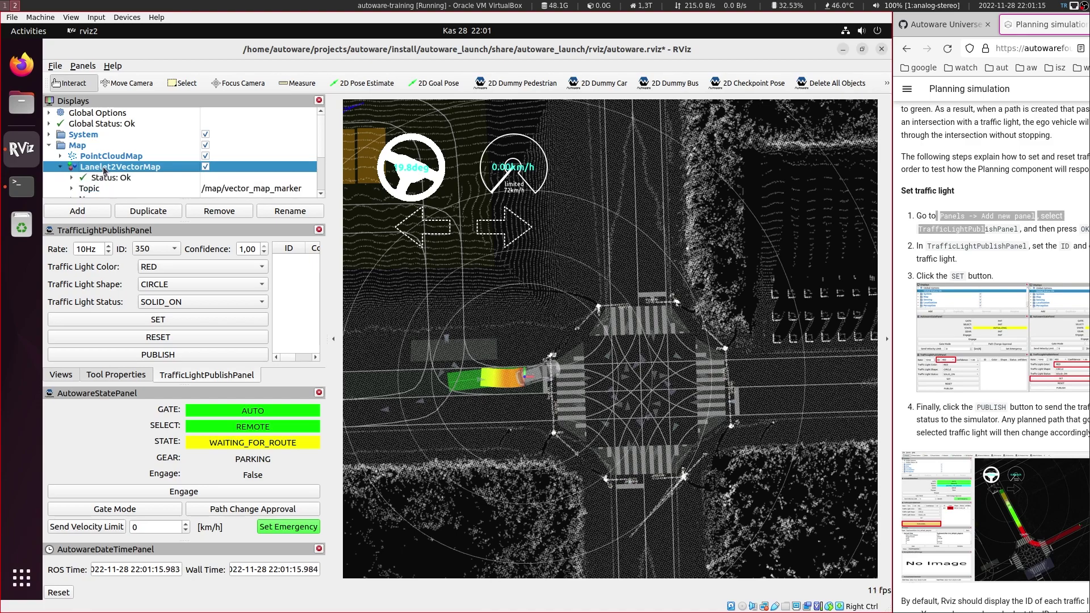
pyautogui.scroll(-2, 322, 152)
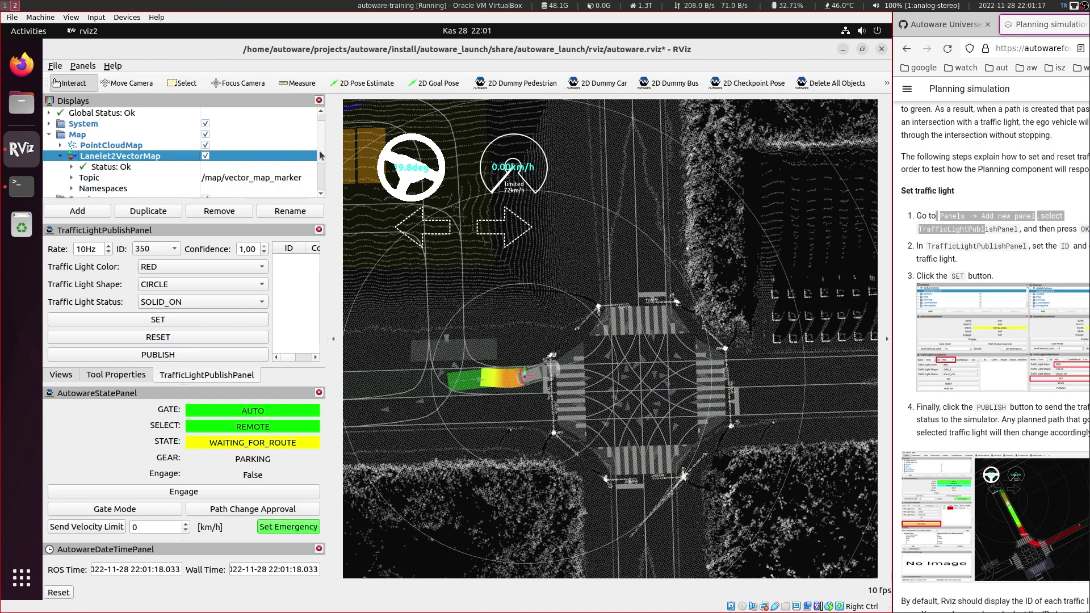
pyautogui.click(86, 179)
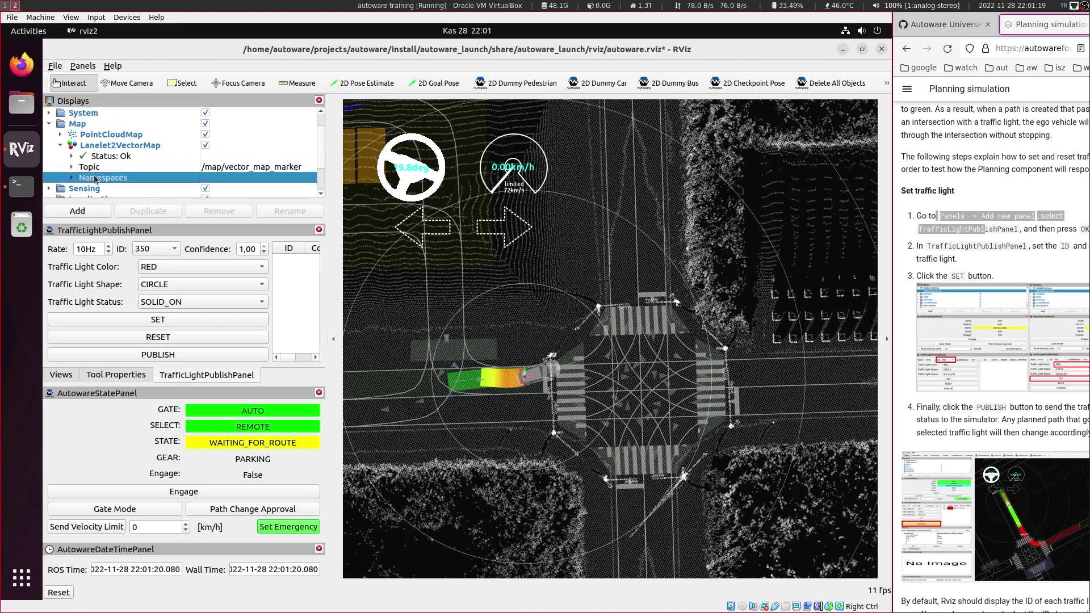
pyautogui.scroll(-6, 321, 162)
pyautogui.scroll(-5, 320, 165)
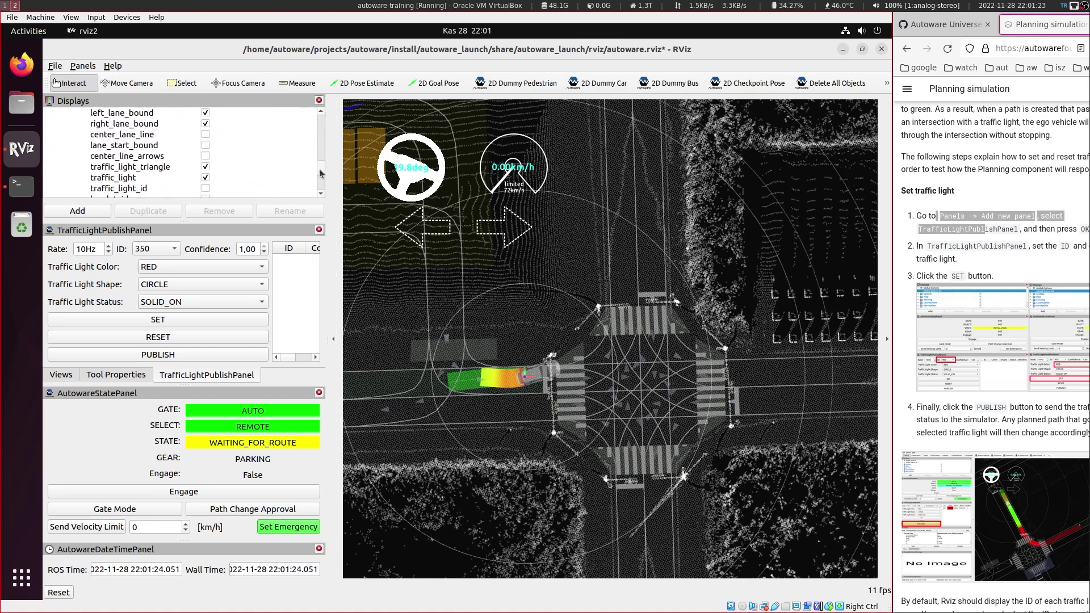
pyautogui.click(131, 147)
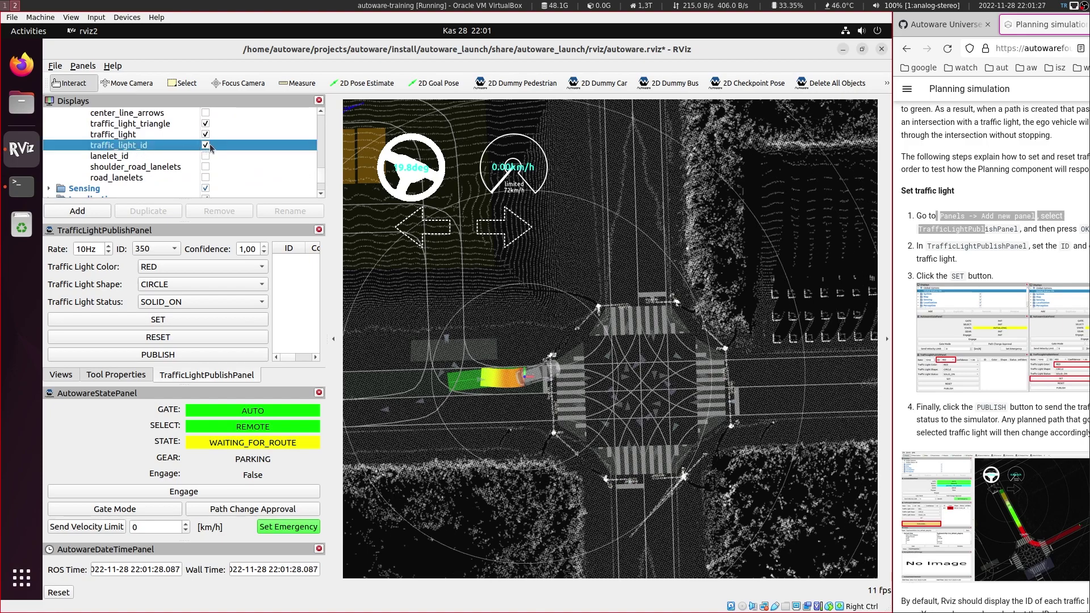
# Toggle Lanelet2VectorMap off and on to refresh it, then collapse its settings
pyautogui.scroll(2, 323, 164)
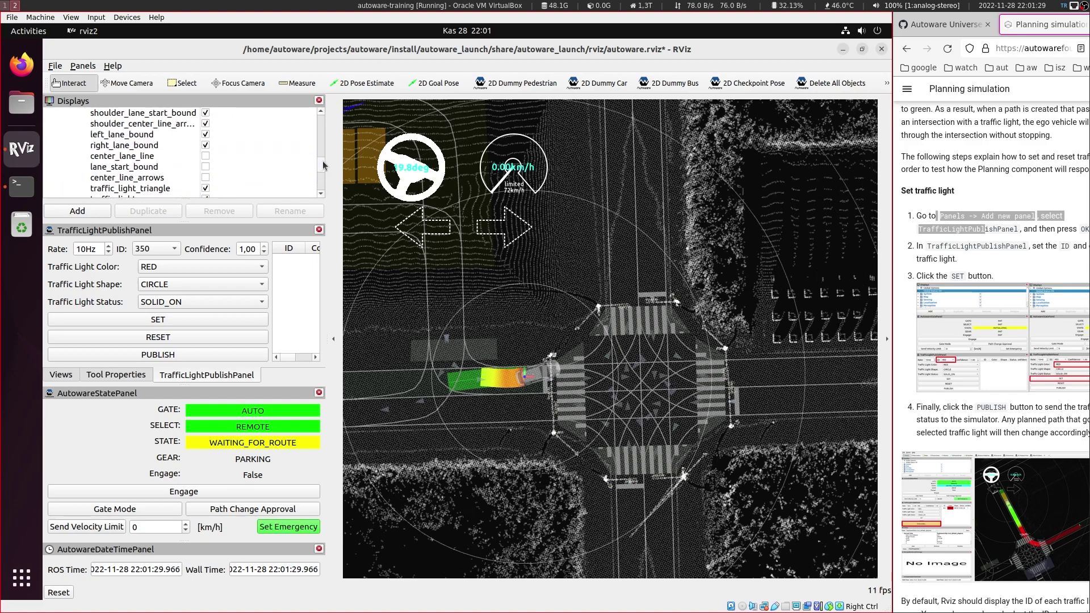
pyautogui.scroll(6, 323, 165)
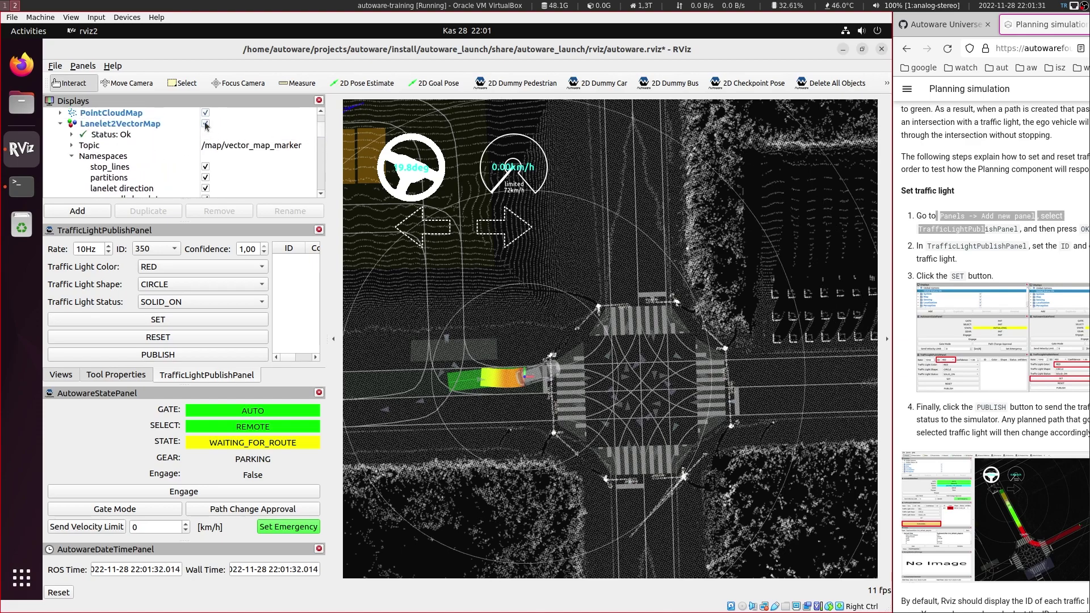
pyautogui.click(186, 123)
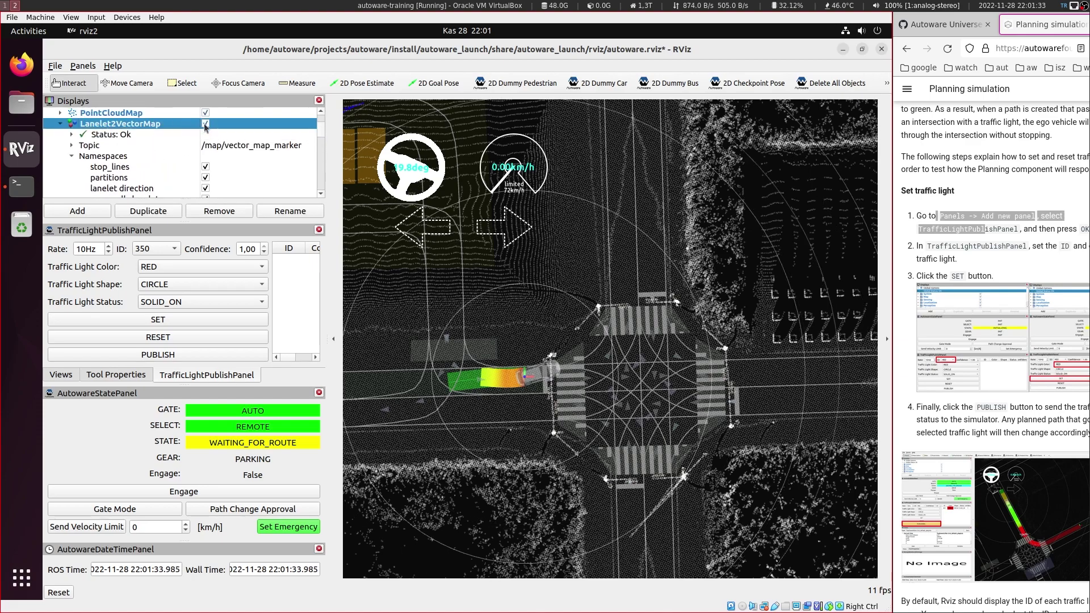
pyautogui.click(206, 124)
pyautogui.click(206, 124)
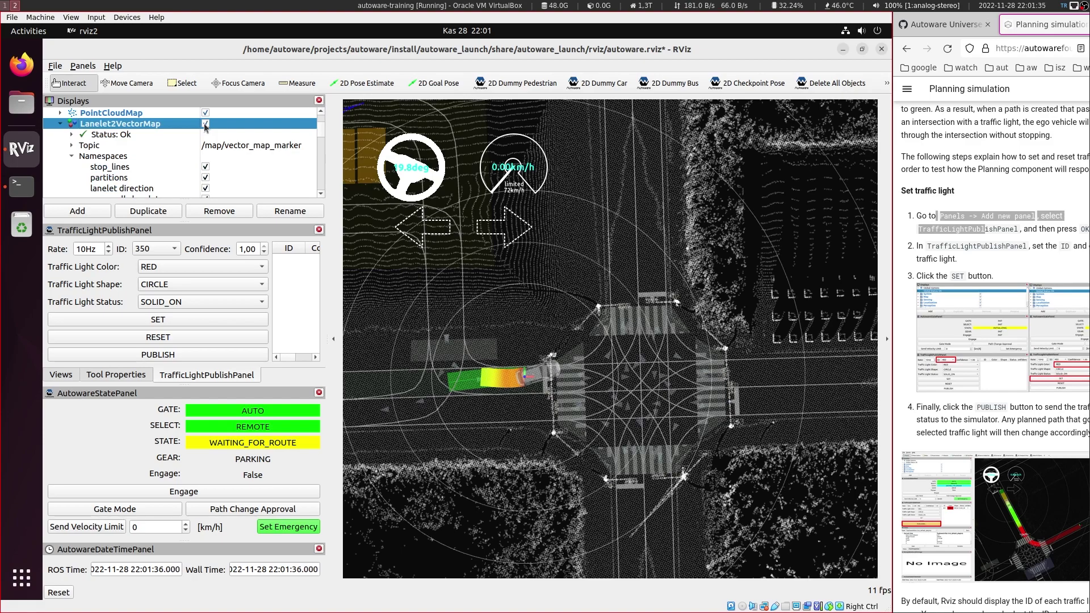
pyautogui.scroll(1, 529, 380)
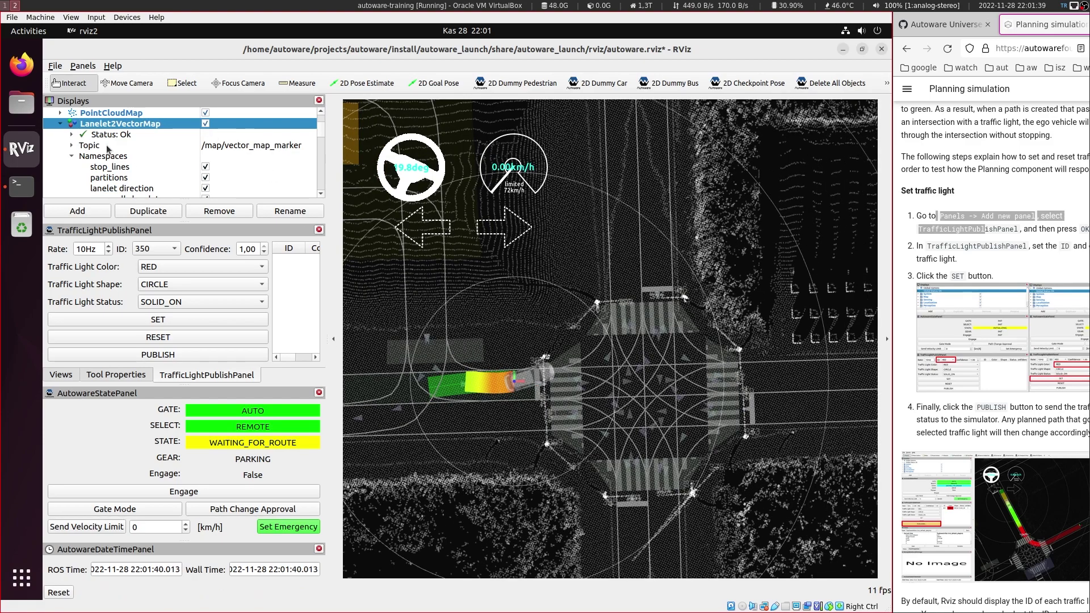
pyautogui.doubleClick(112, 125)
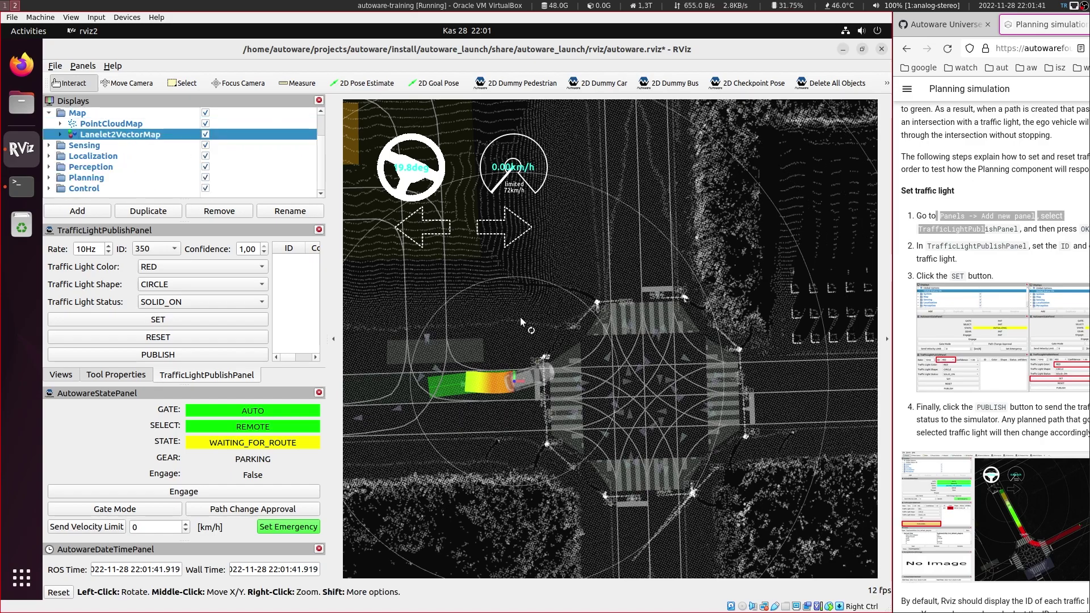
# Set the PointCloudMap point size to 1 and collapse its settings
pyautogui.scroll(5, 577, 334)
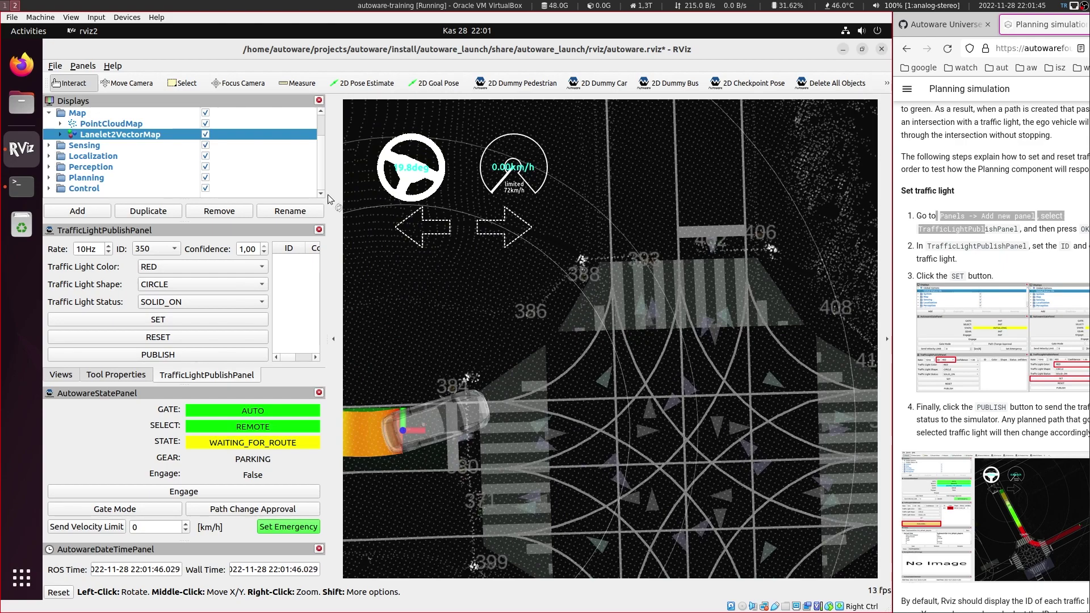
pyautogui.doubleClick(170, 124)
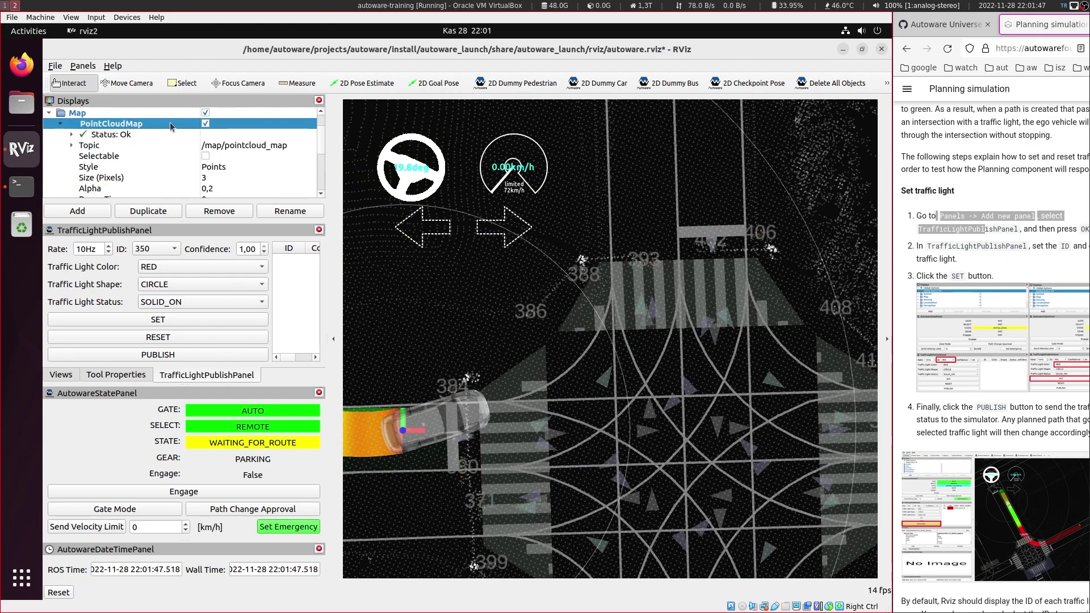
pyautogui.click(227, 178)
pyautogui.write('1')
pyautogui.press('Return')
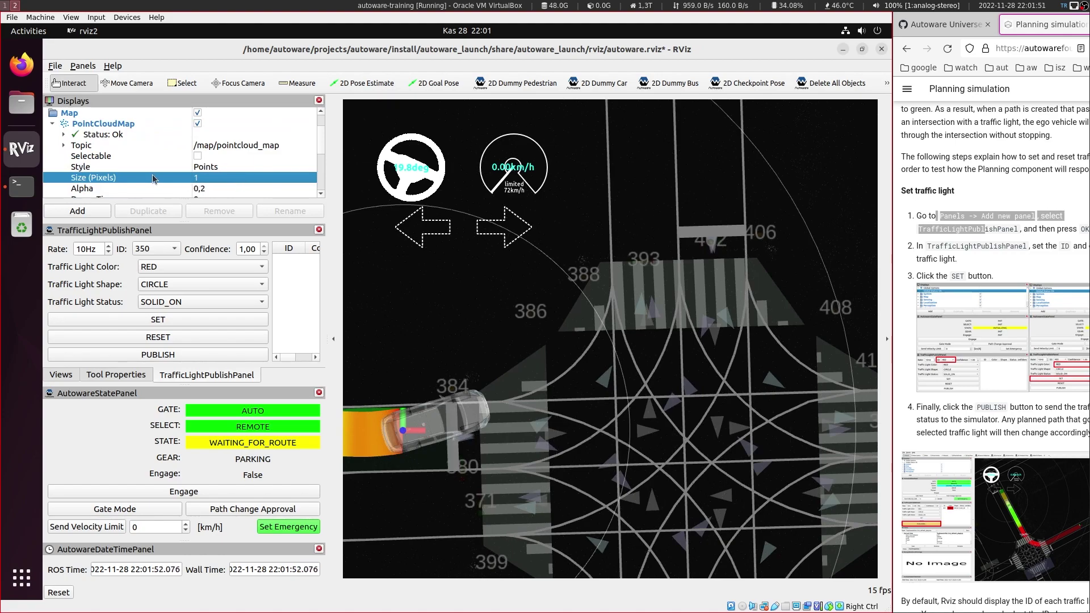
pyautogui.doubleClick(131, 128)
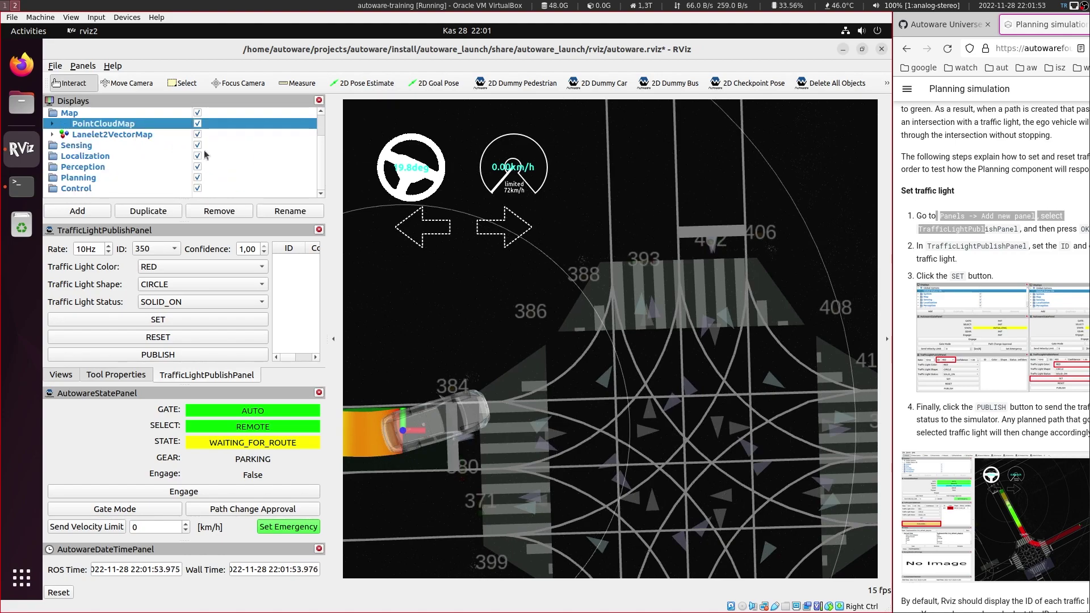
# Zoom out and centre the whole intersection around the ego vehicle
pyautogui.scroll(-2, 612, 277)
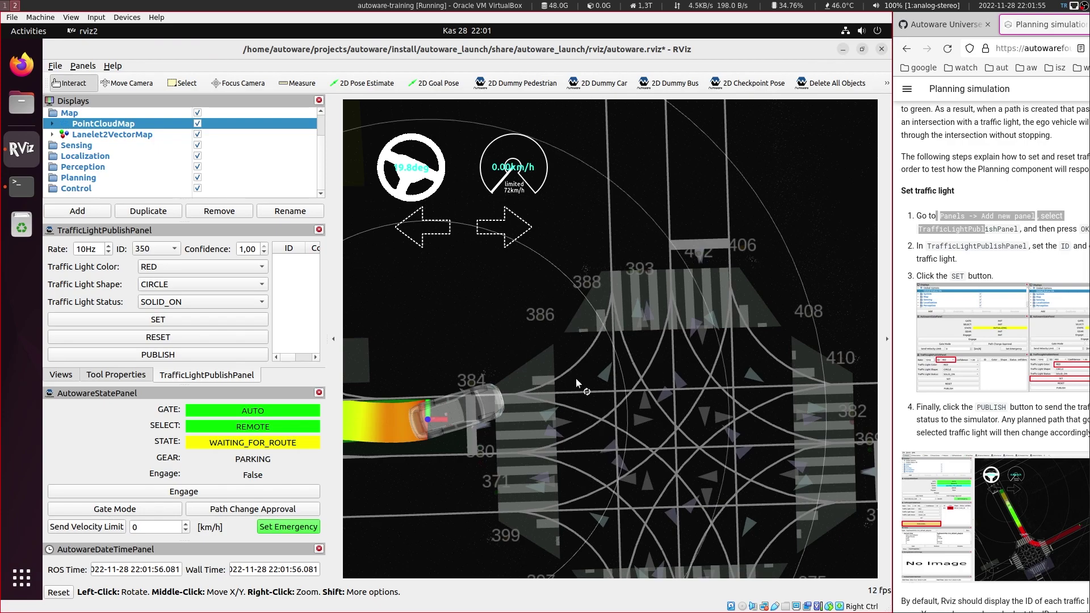
pyautogui.scroll(-3, 619, 369)
pyautogui.moveTo(622, 366); pyautogui.dragTo(626, 315, button='middle')
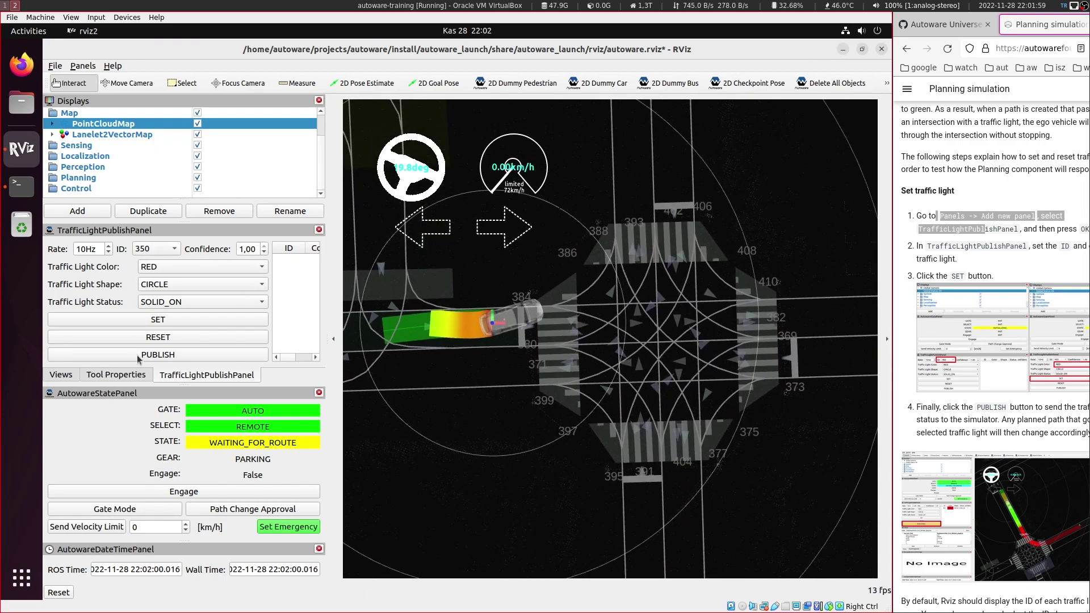
# Switch the camera view type to Orbit in the Views panel
pyautogui.click(60, 374)
pyautogui.click(185, 247)
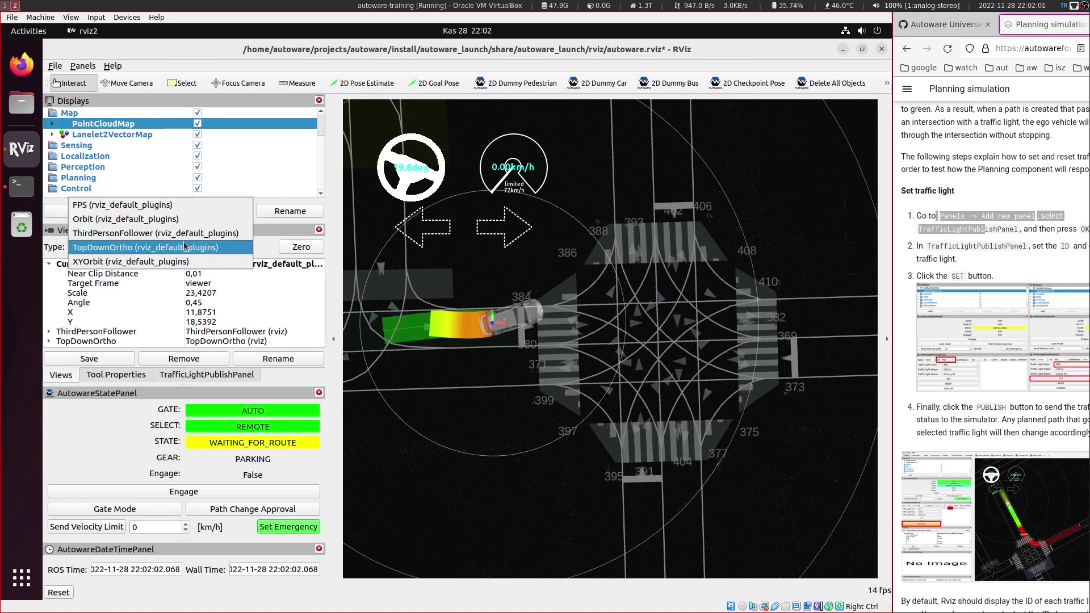
pyautogui.click(154, 218)
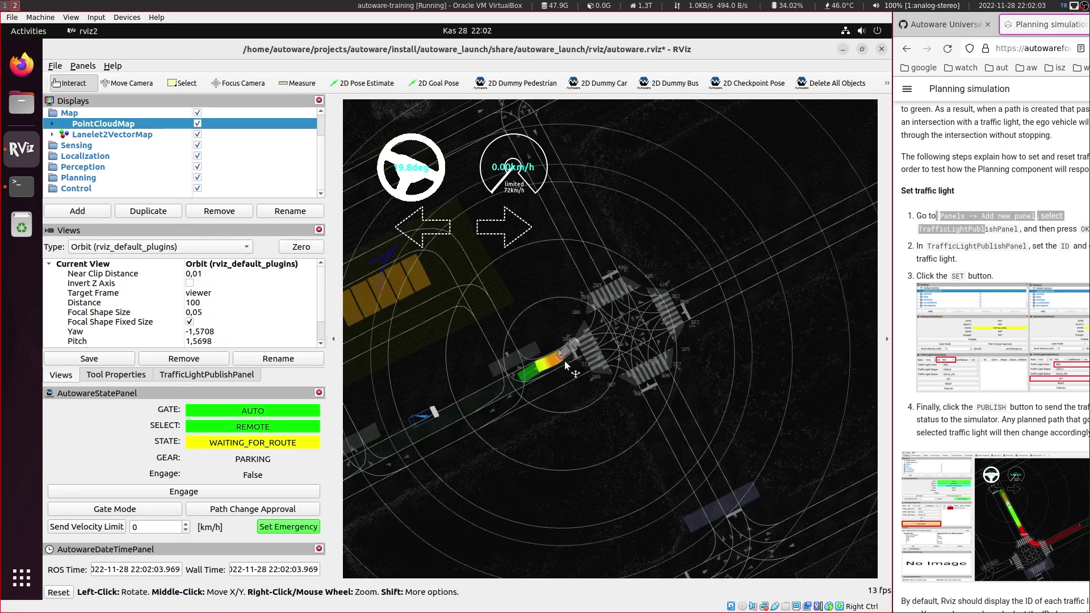
# Orbit slightly and zoom in over the intersection
pyautogui.moveTo(602, 358); pyautogui.dragTo(609, 352)
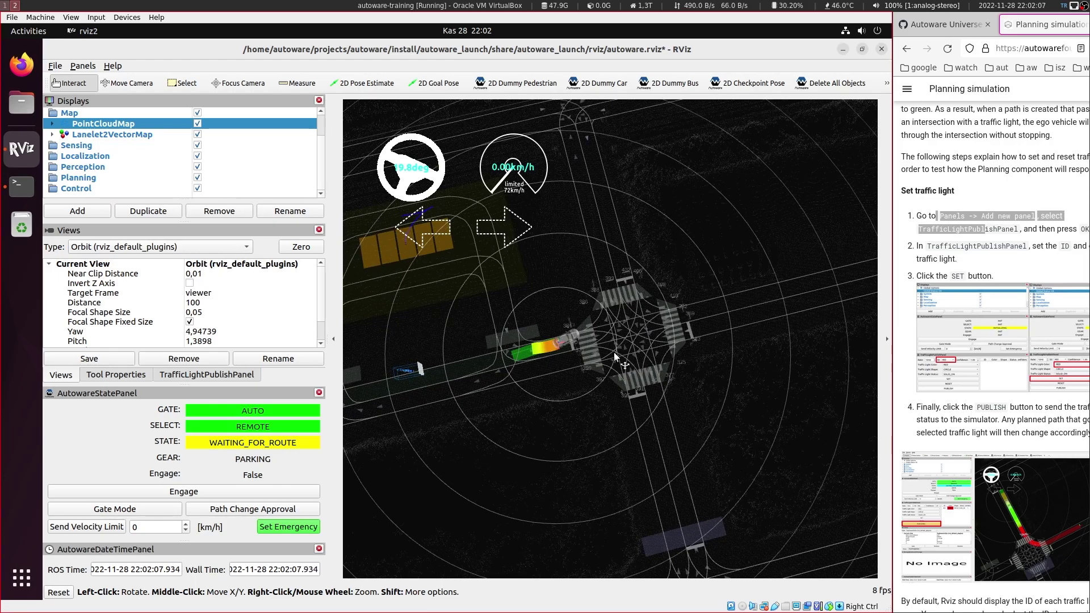
pyautogui.scroll(6, 615, 353)
pyautogui.scroll(1, 615, 356)
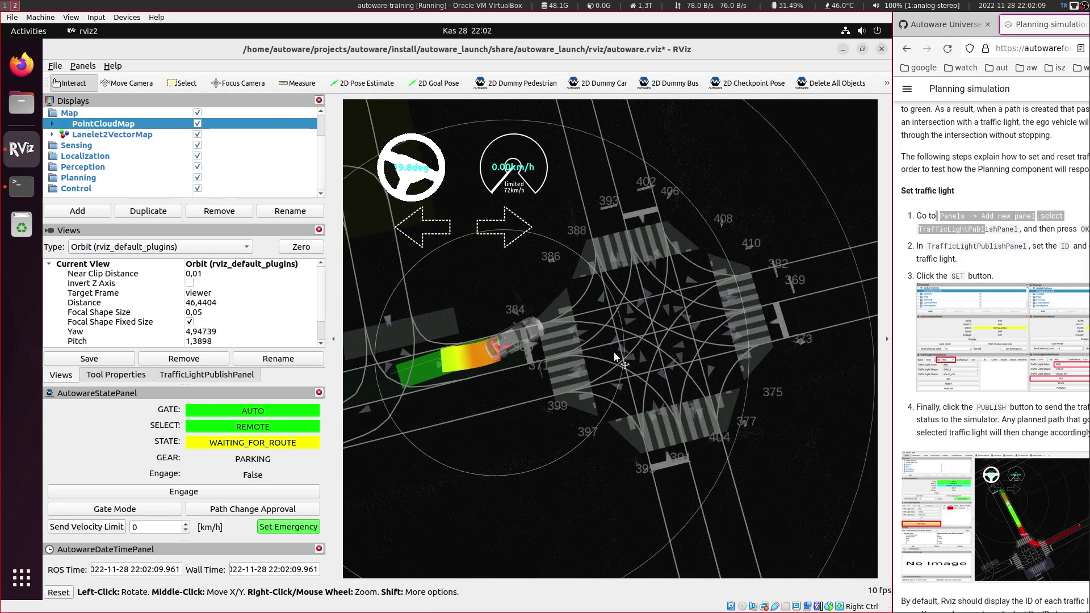
pyautogui.scroll(1, 615, 356)
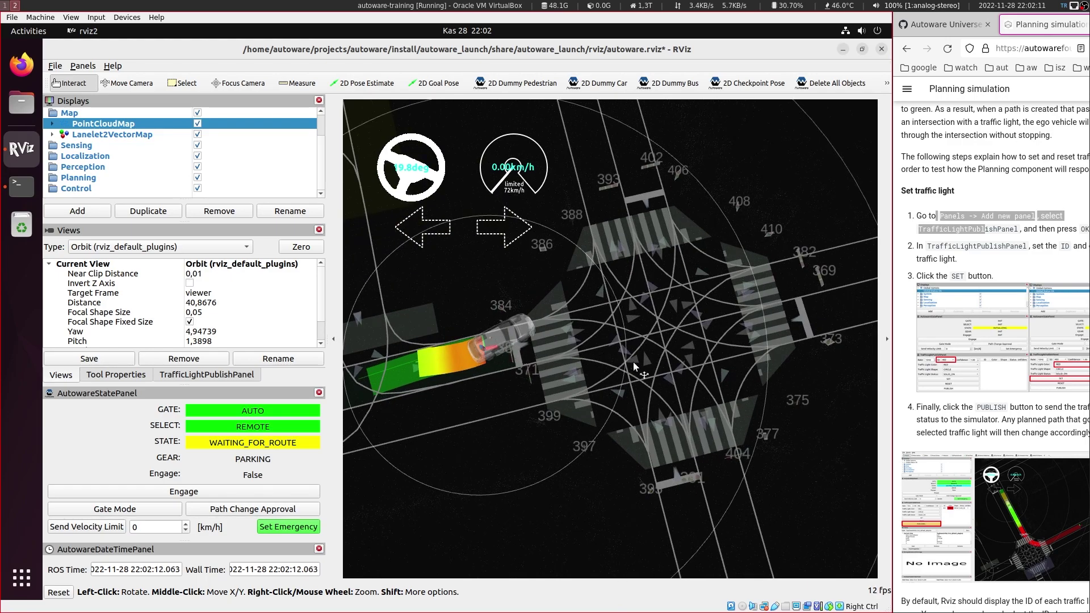
pyautogui.scroll(1, 635, 362)
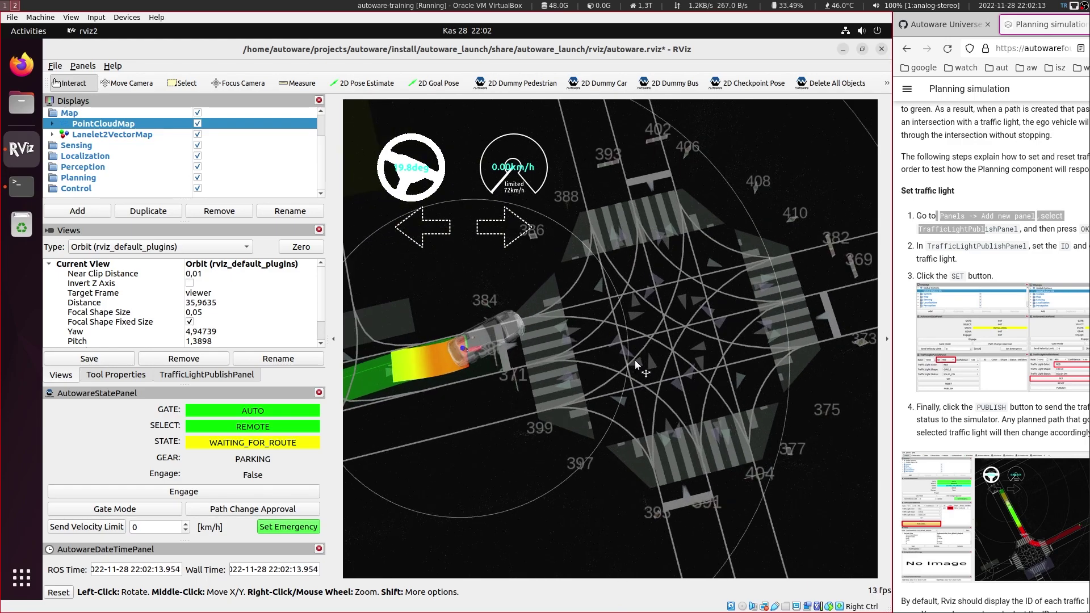
# Tilt and orbit the camera to a near top-down view of the intersection
pyautogui.moveTo(635, 359); pyautogui.dragTo(686, 269)
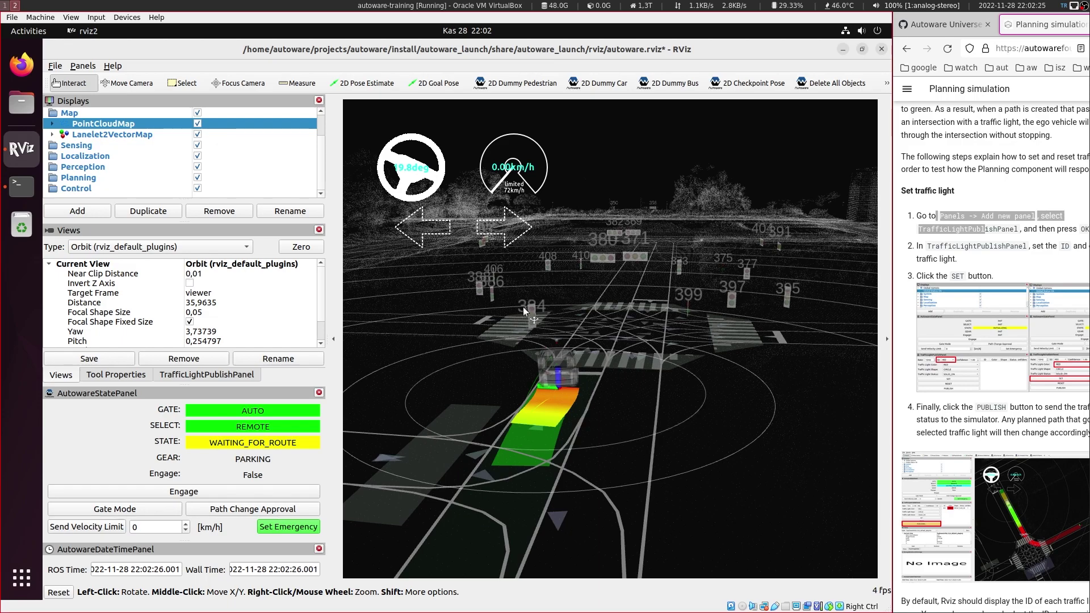
pyautogui.moveTo(540, 321); pyautogui.dragTo(540, 305)
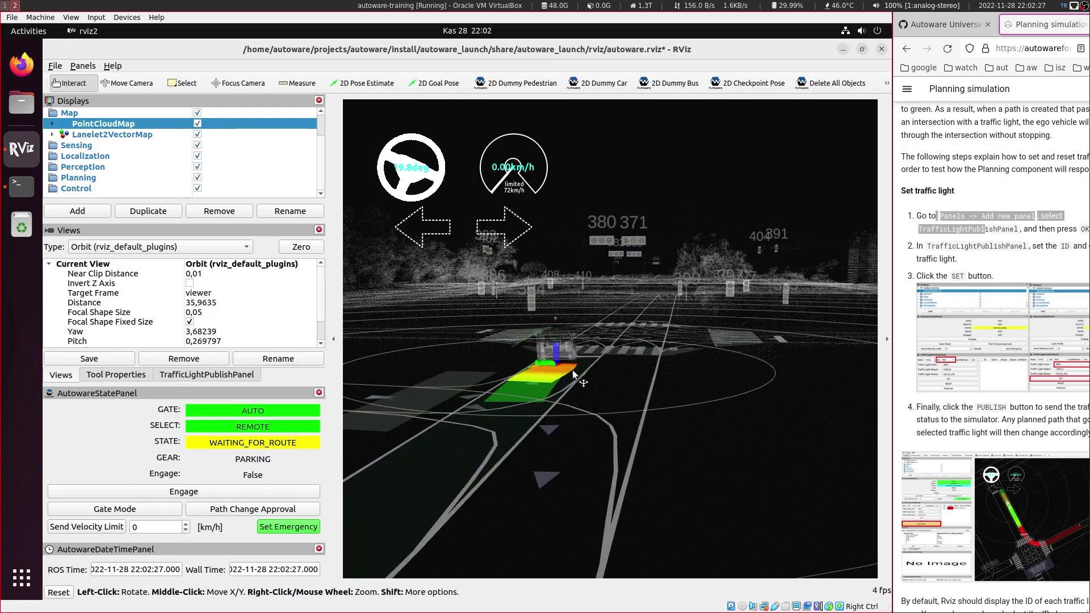
pyautogui.moveTo(574, 373); pyautogui.dragTo(572, 396)
pyautogui.moveTo(537, 362); pyautogui.dragTo(408, 380)
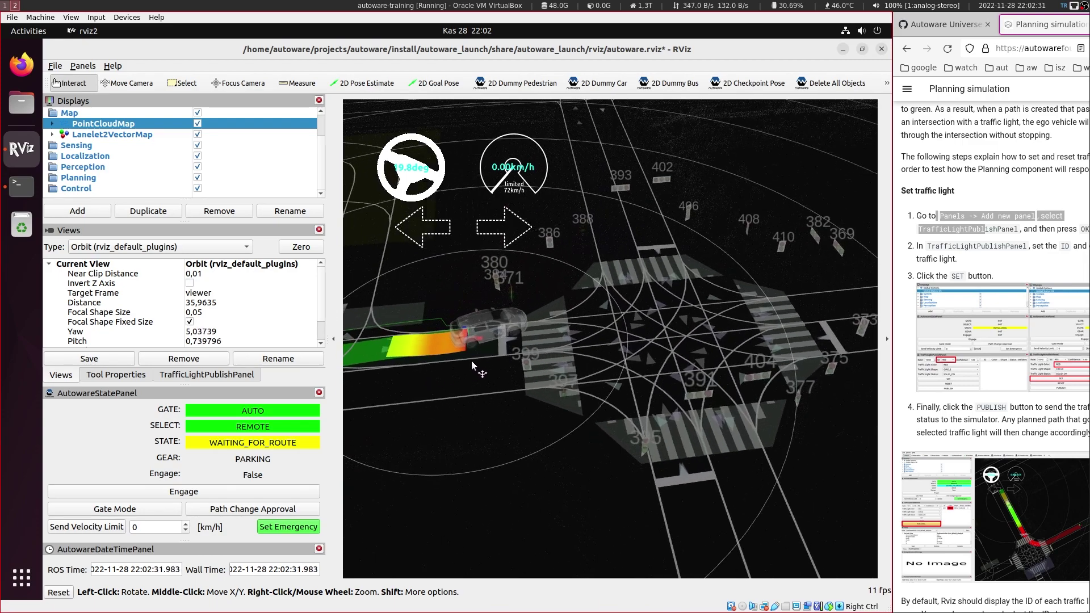
pyautogui.scroll(-3, 471, 360)
pyautogui.moveTo(507, 328); pyautogui.dragTo(529, 370)
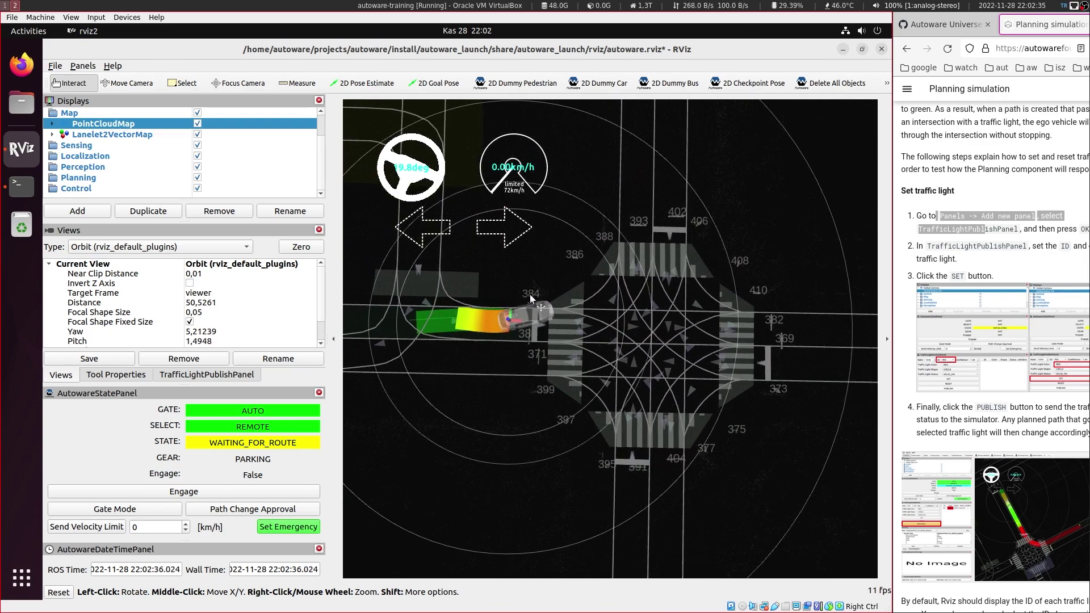
pyautogui.scroll(-1, 561, 339)
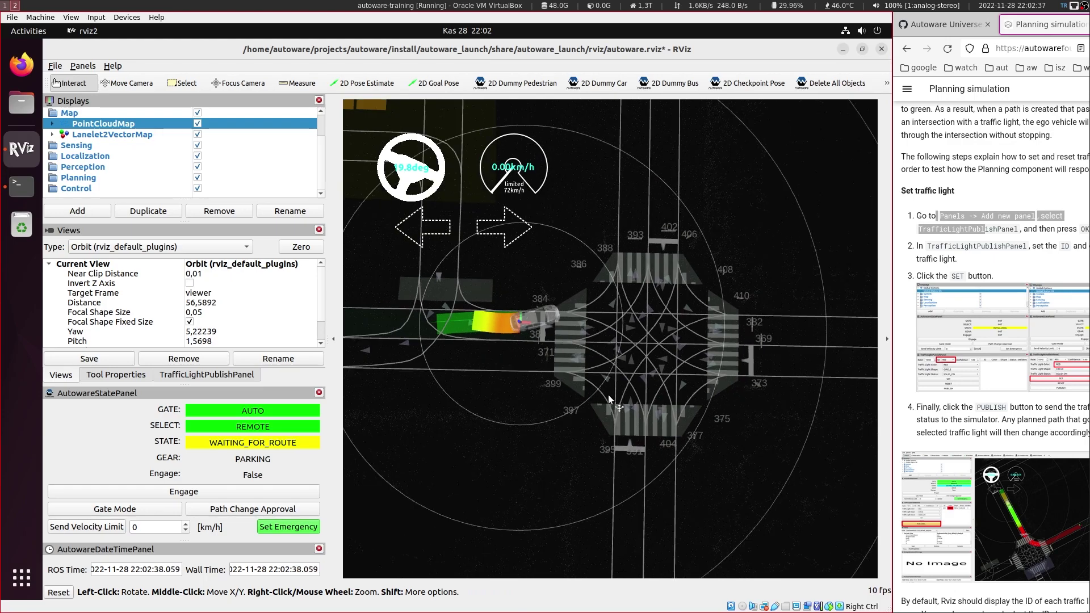
pyautogui.moveTo(607, 398); pyautogui.dragTo(616, 427)
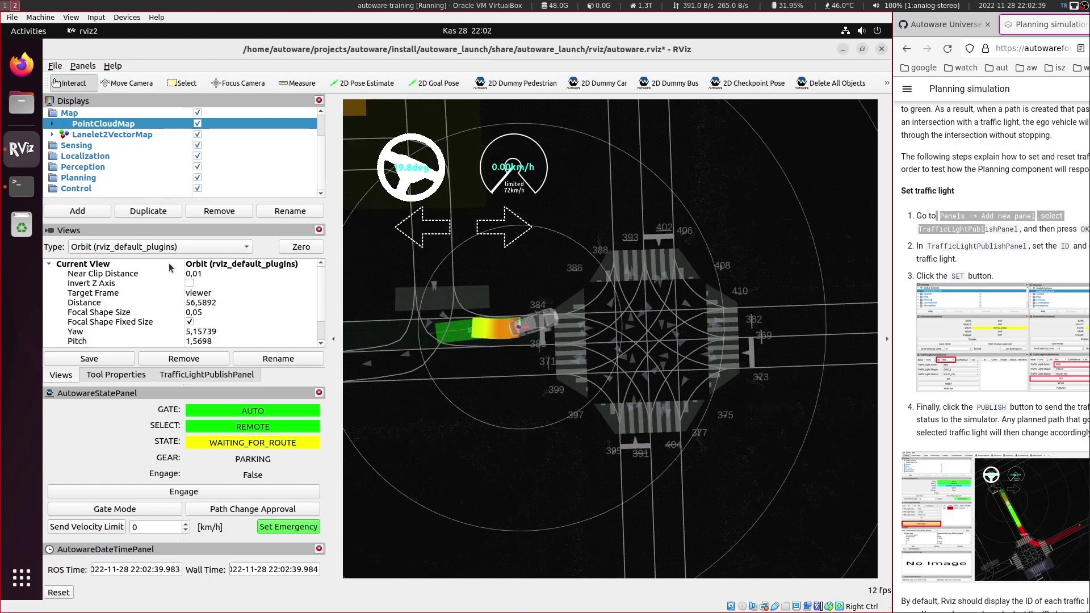
# Switch the view to TopDownOrtho, reset it to zero, and pan to the intersection
pyautogui.click(136, 246)
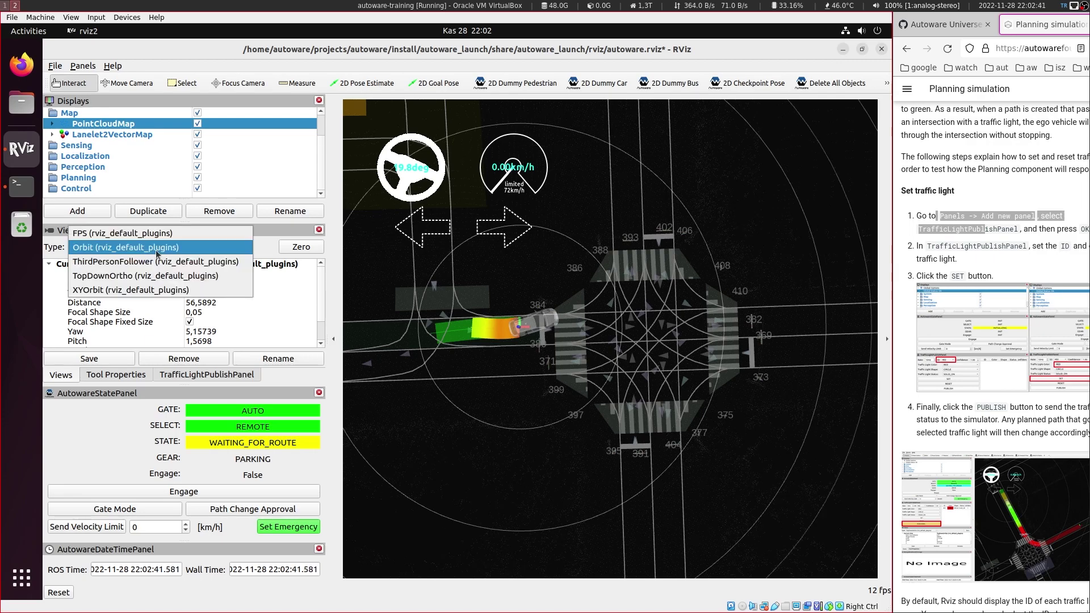
pyautogui.click(114, 276)
pyautogui.click(295, 247)
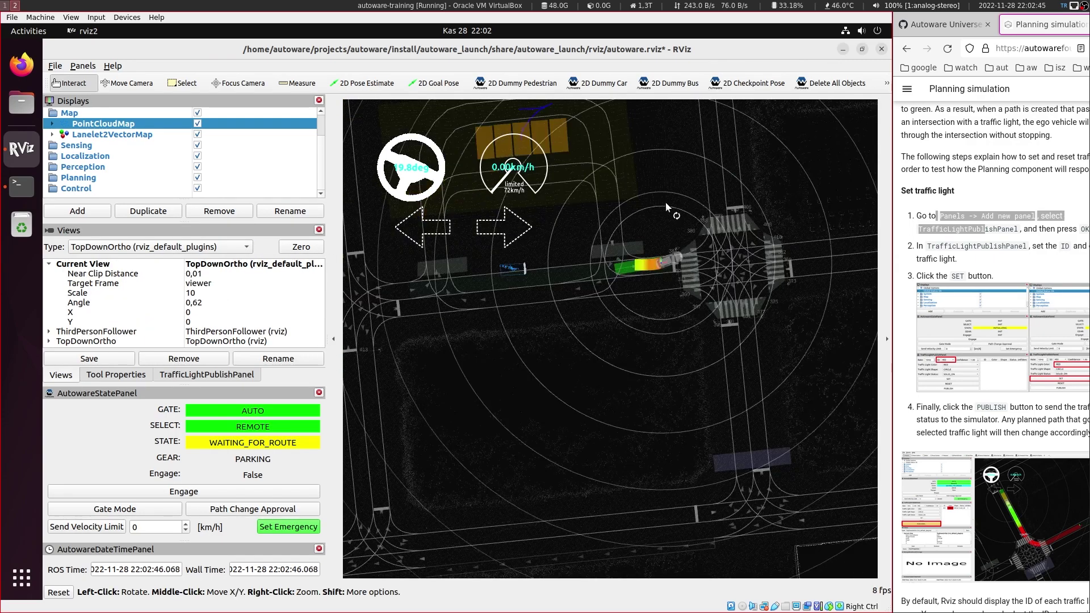
pyautogui.moveTo(667, 202); pyautogui.dragTo(692, 219)
pyautogui.moveTo(690, 221); pyautogui.dragTo(562, 263, button='middle')
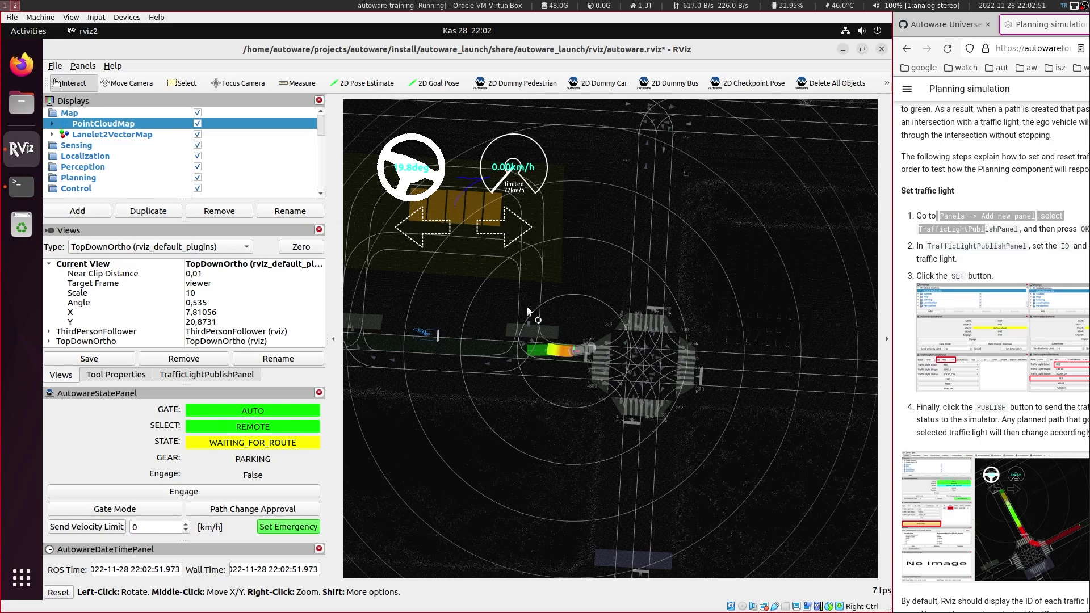
# Place the ego vehicle west of the intersection, delete all dummy objects, and set the goal north of it
pyautogui.click(365, 86)
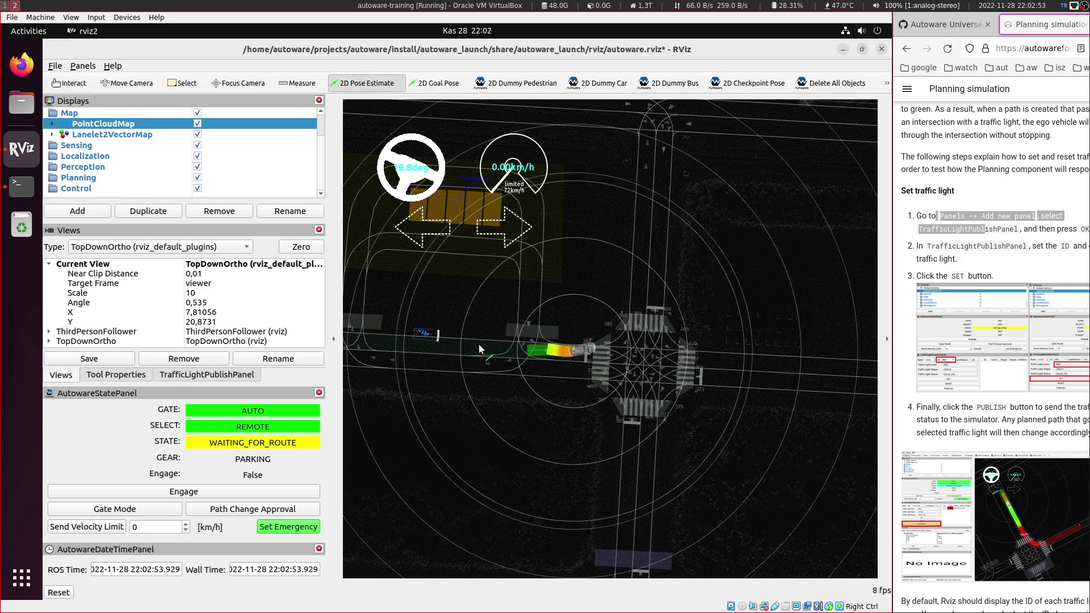
pyautogui.moveTo(473, 346); pyautogui.dragTo(475, 346)
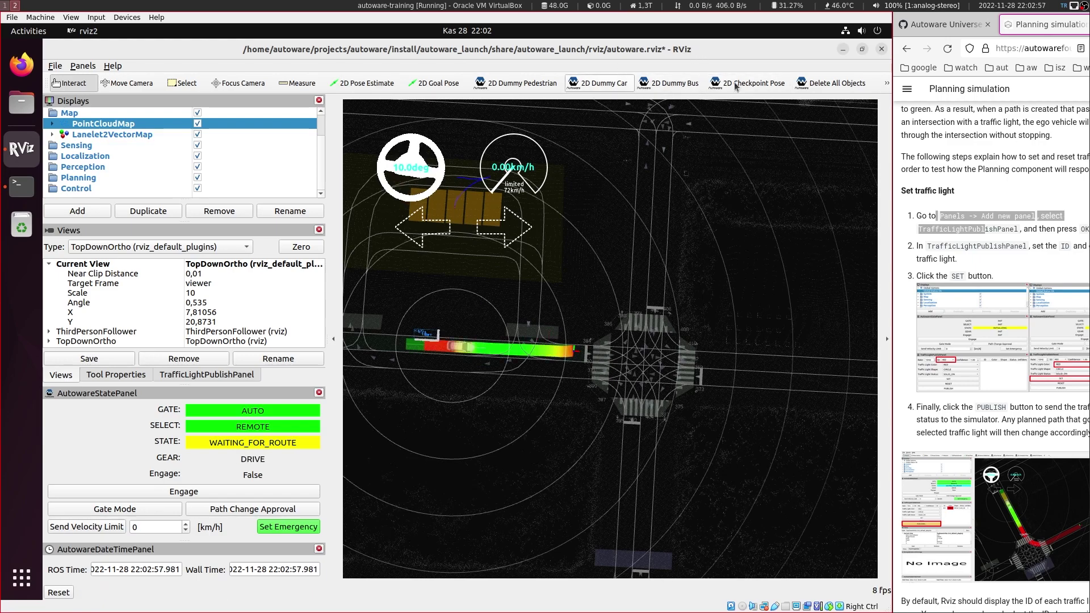
pyautogui.click(813, 85)
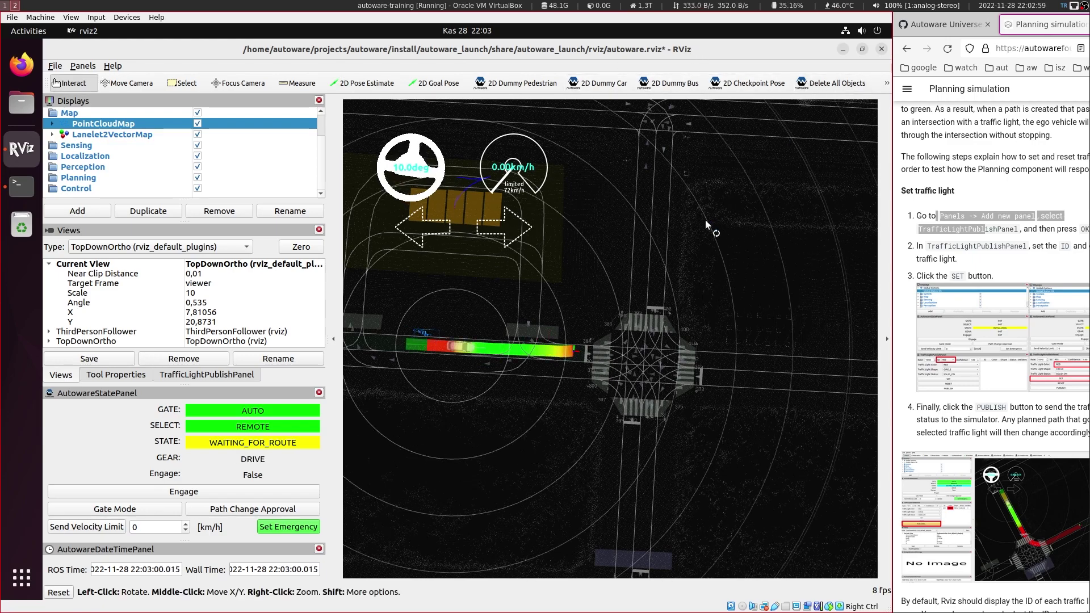
pyautogui.click(825, 88)
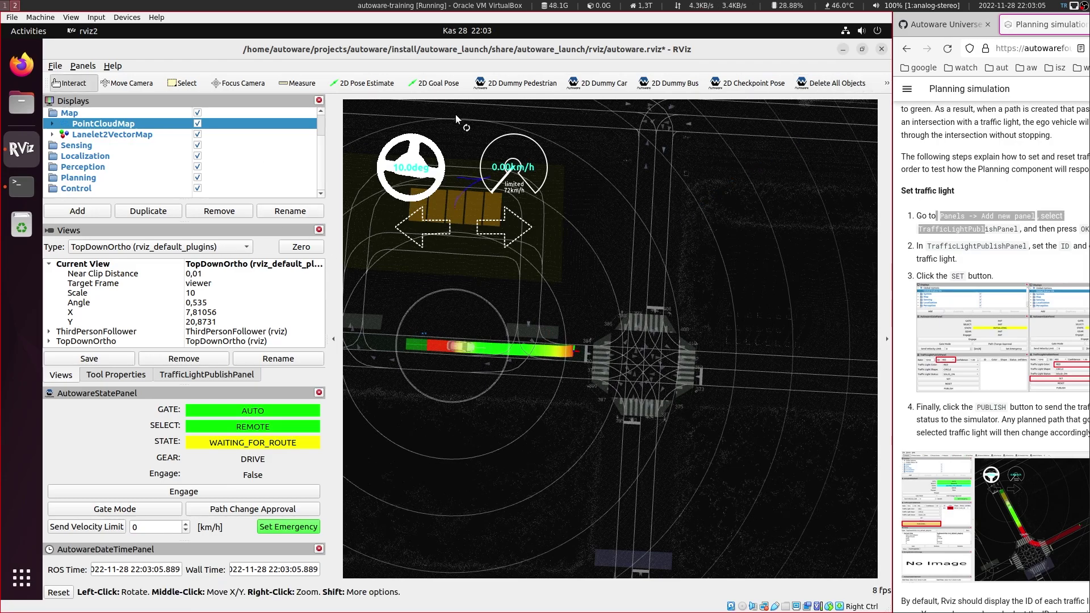
pyautogui.click(438, 85)
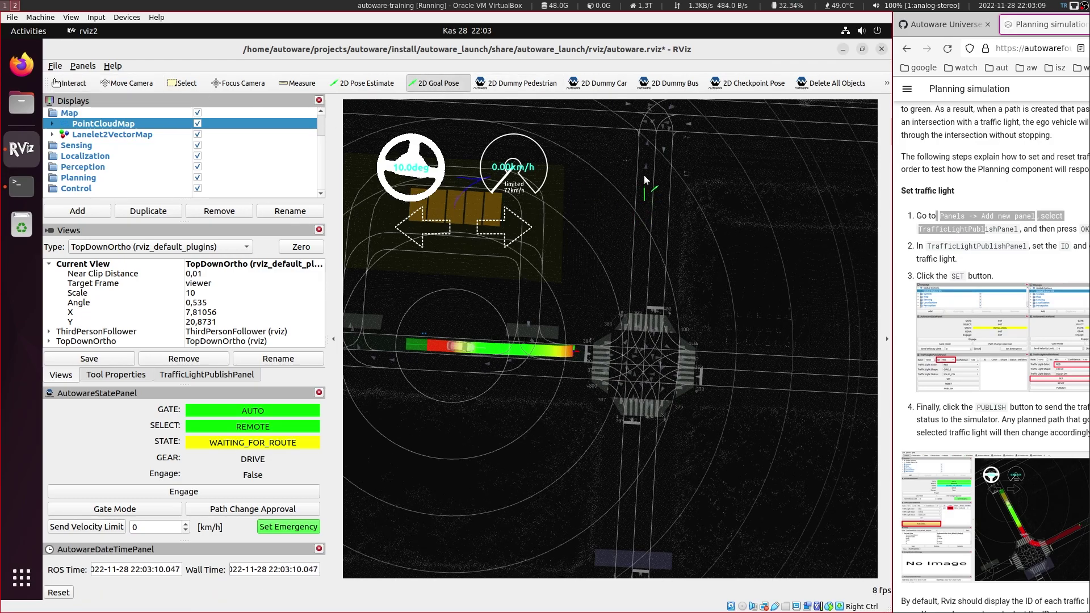
pyautogui.moveTo(646, 179); pyautogui.dragTo(645, 177)
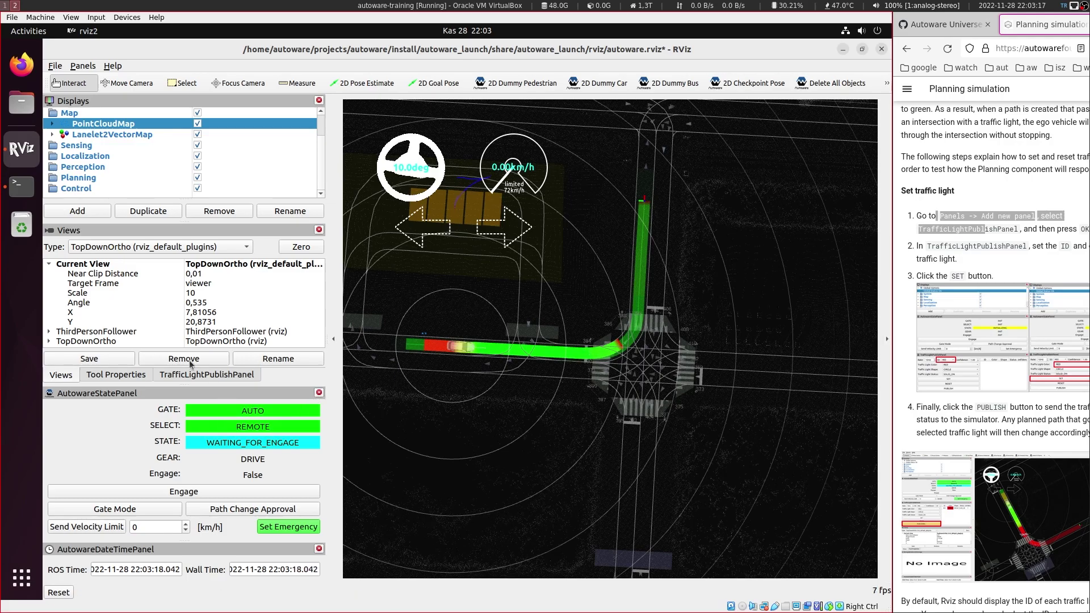
# Add traffic light 384 as a RED, CIRCLE, SOLID_ON signal and publish it
pyautogui.click(207, 376)
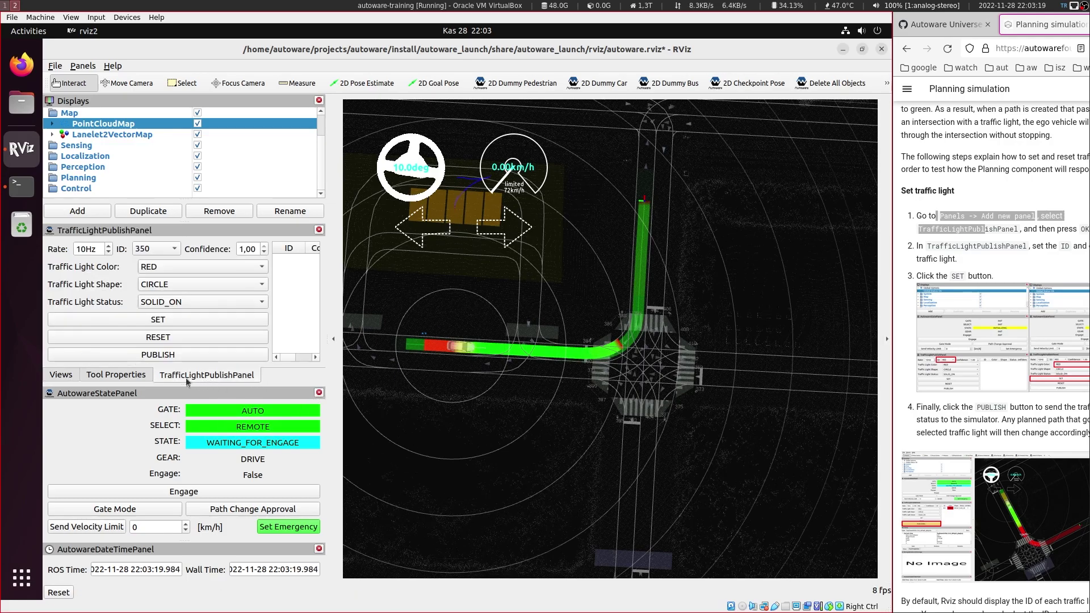
pyautogui.click(149, 254)
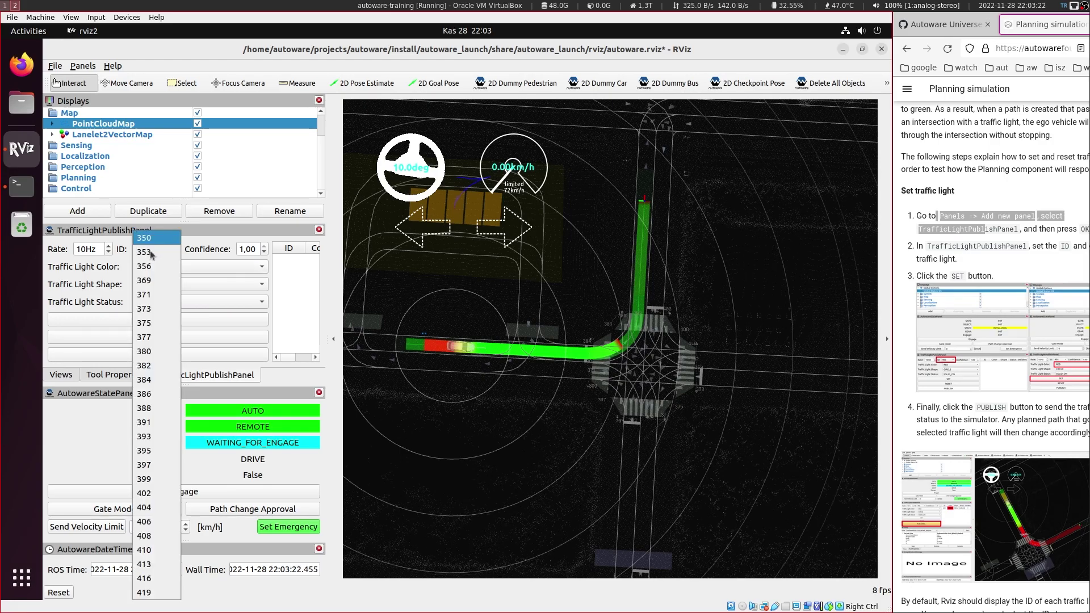
pyautogui.click(155, 379)
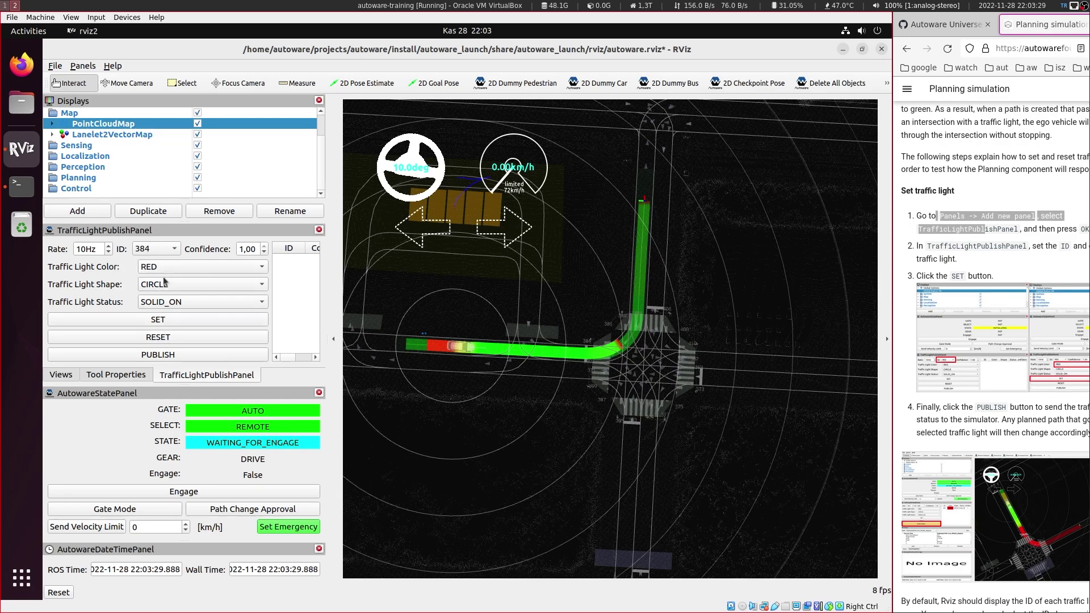
pyautogui.click(159, 321)
pyautogui.click(164, 355)
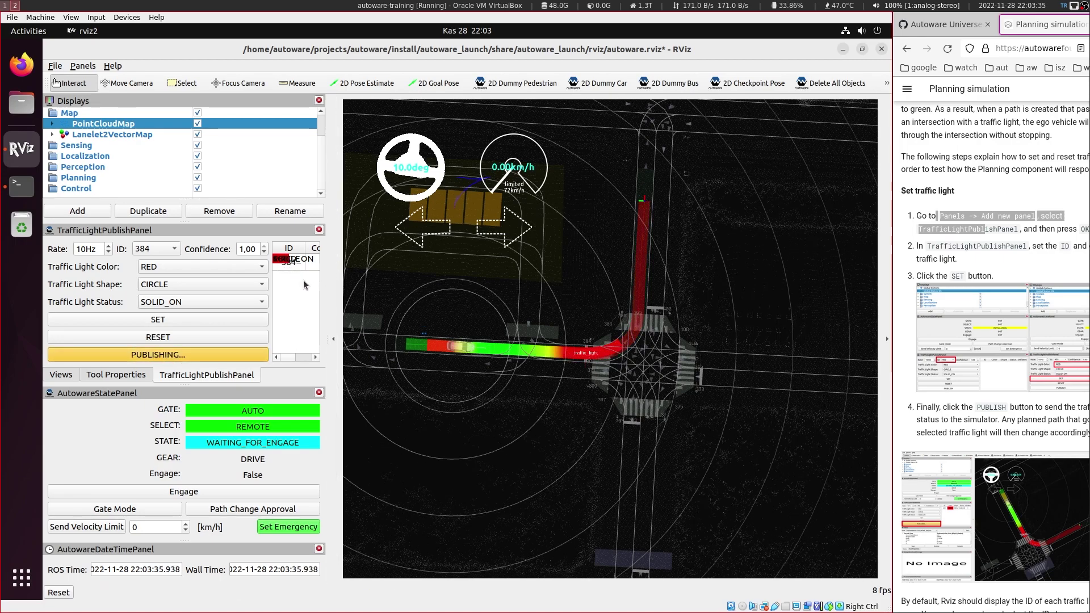
pyautogui.moveTo(551, 262); pyautogui.dragTo(511, 325)
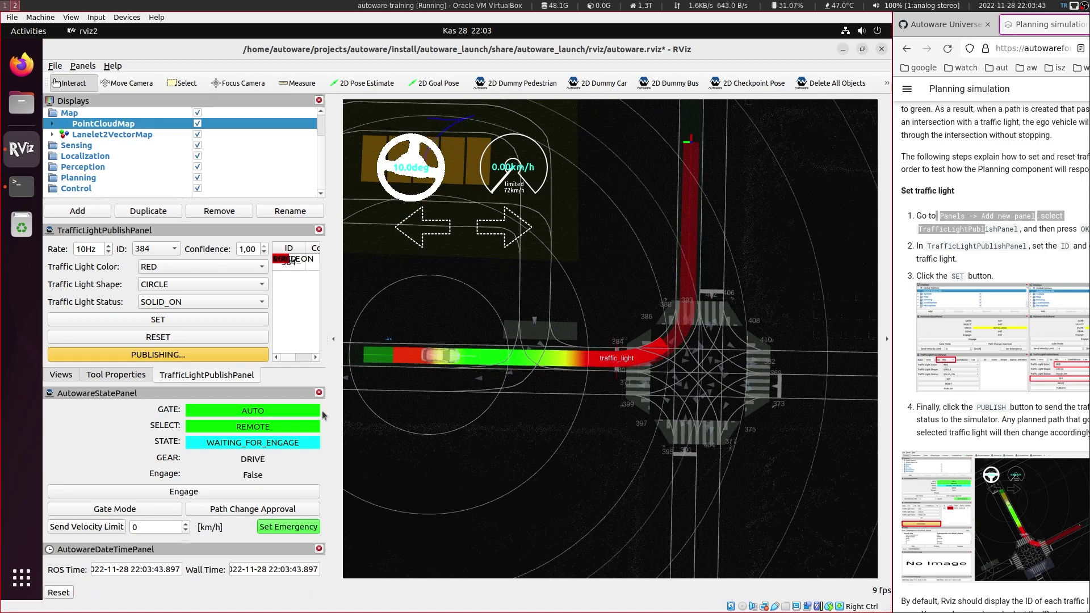
# Engage the vehicle and set traffic light 384 to AMBER
pyautogui.click(224, 493)
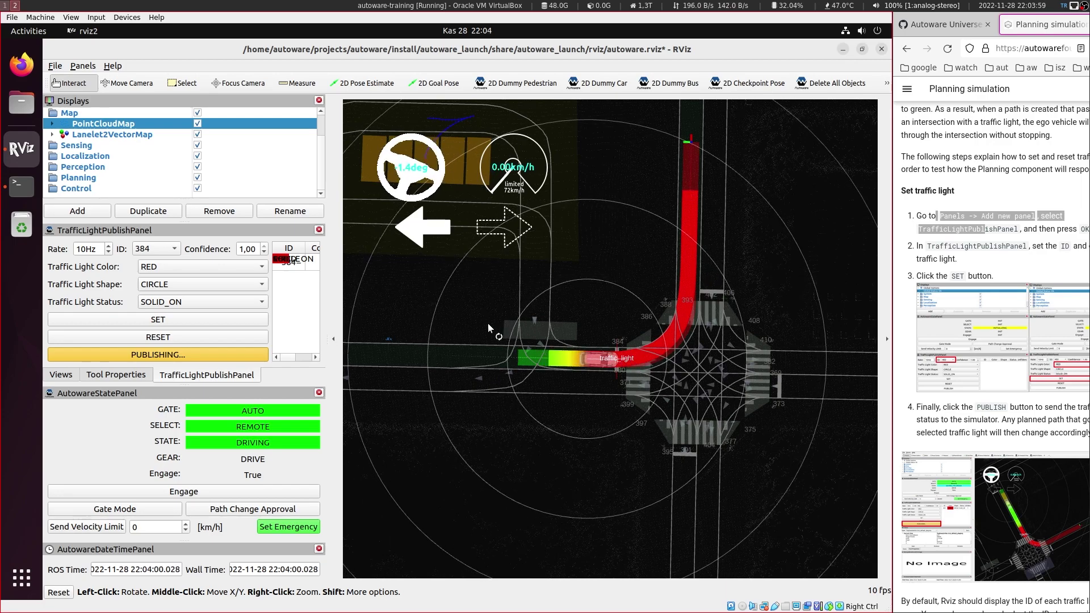
pyautogui.click(162, 286)
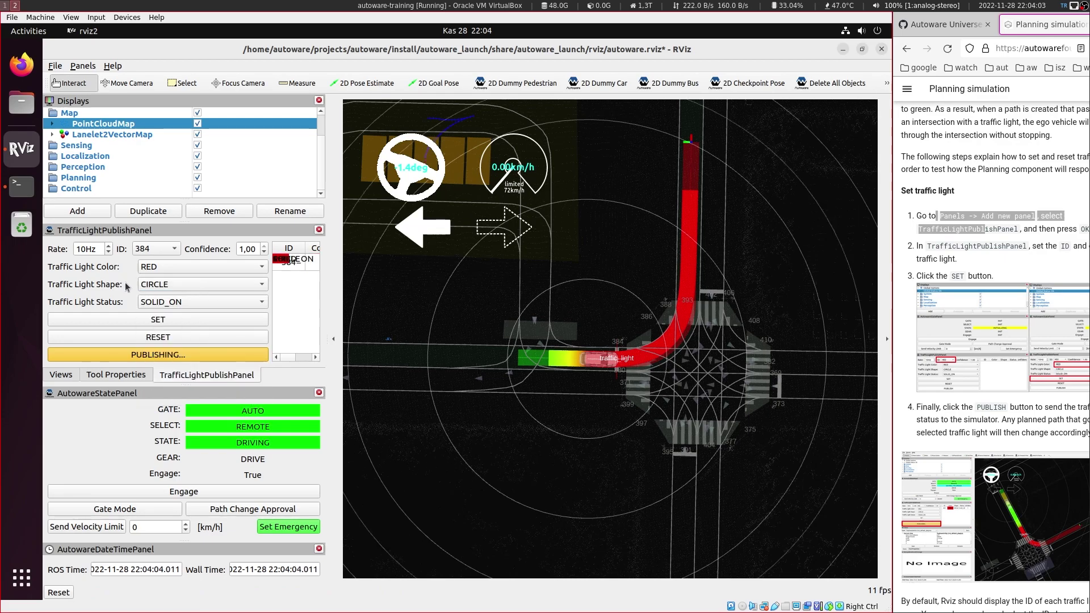
pyautogui.click(168, 267)
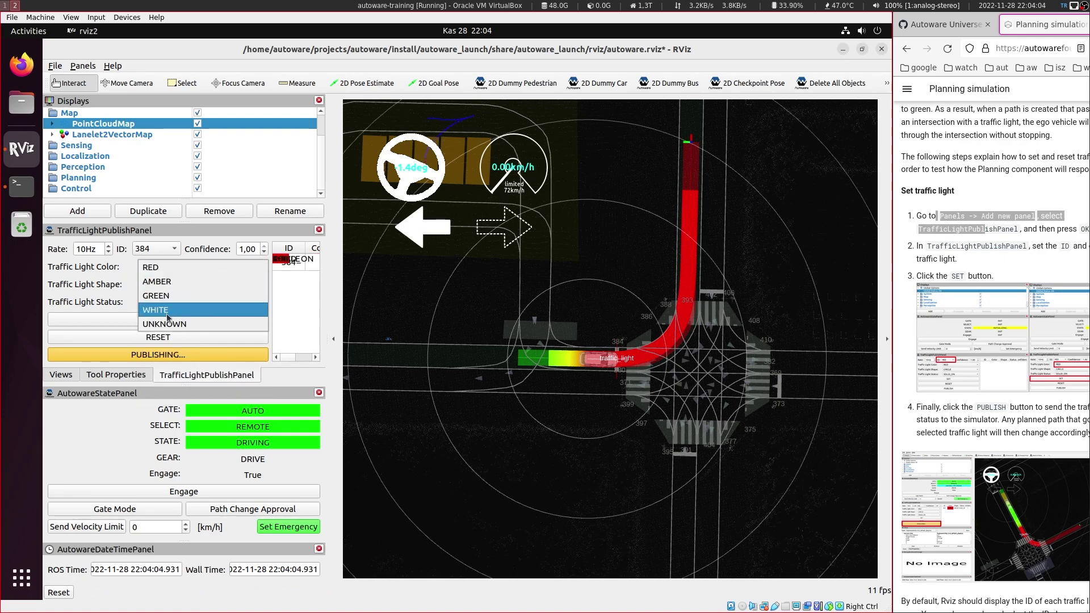
pyautogui.click(168, 285)
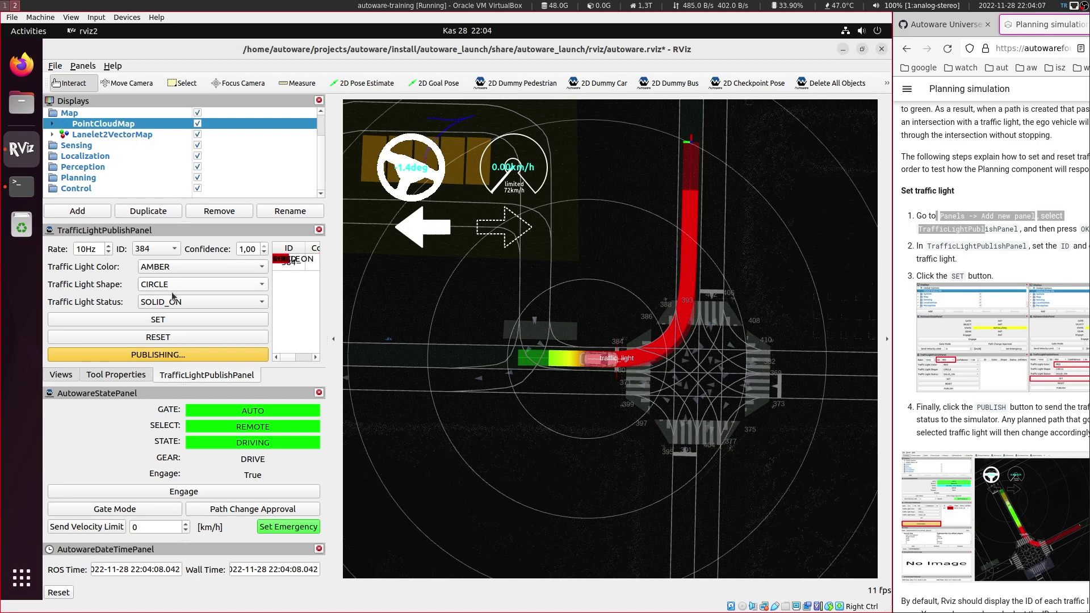
pyautogui.click(177, 266)
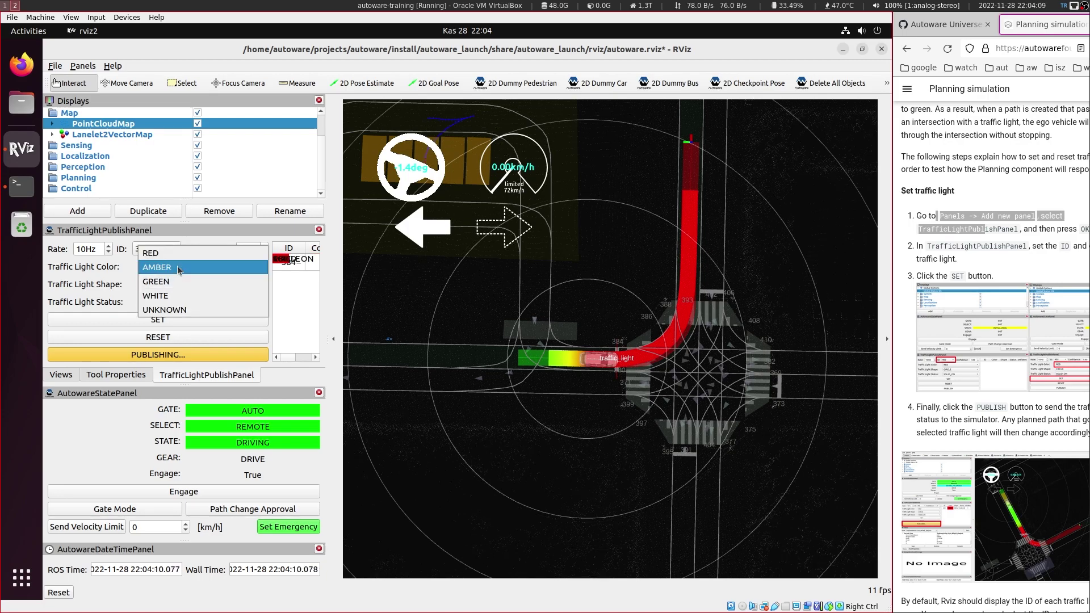
pyautogui.click(109, 271)
pyautogui.click(161, 319)
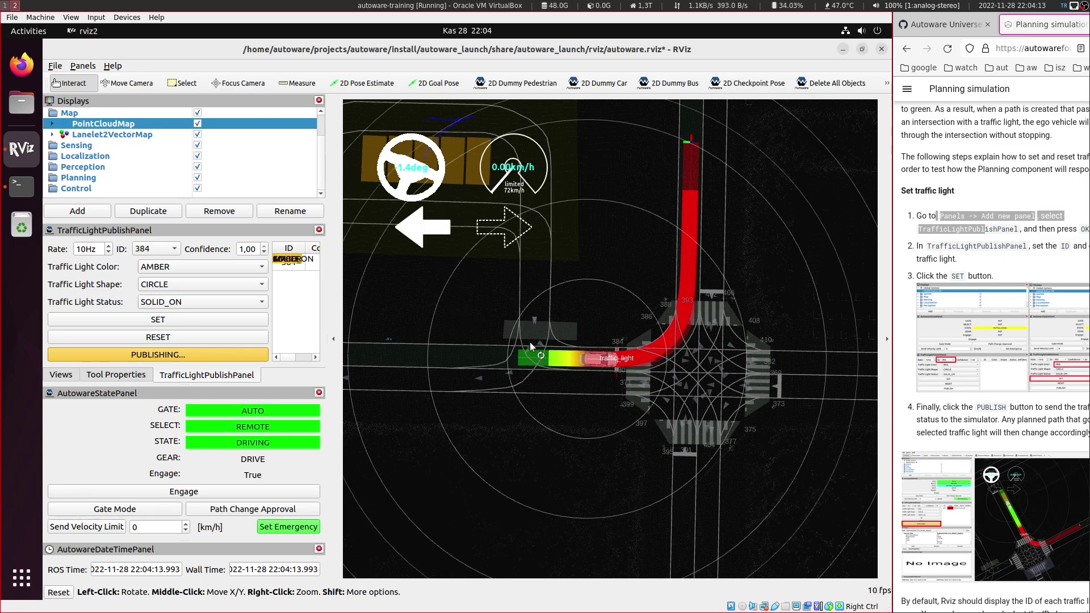
# Change traffic light 384 to GREEN
pyautogui.click(158, 271)
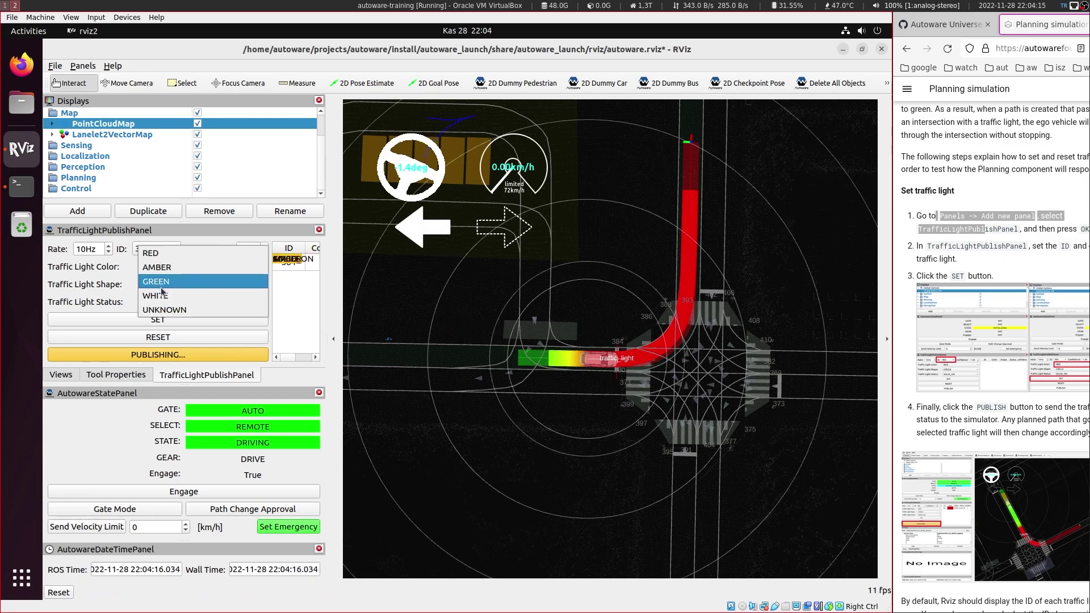
pyautogui.click(156, 284)
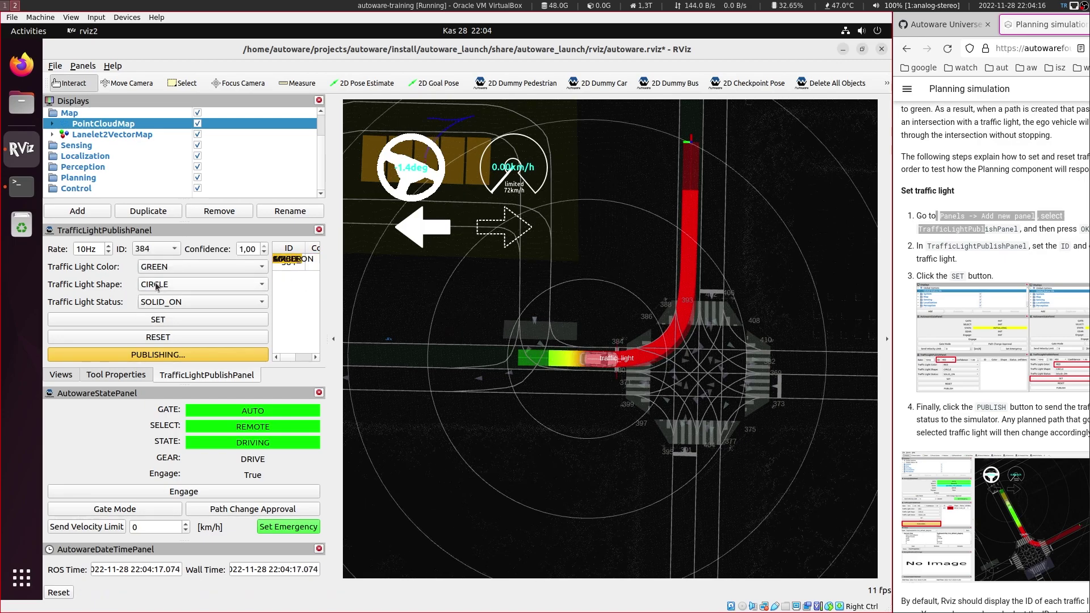
pyautogui.click(161, 320)
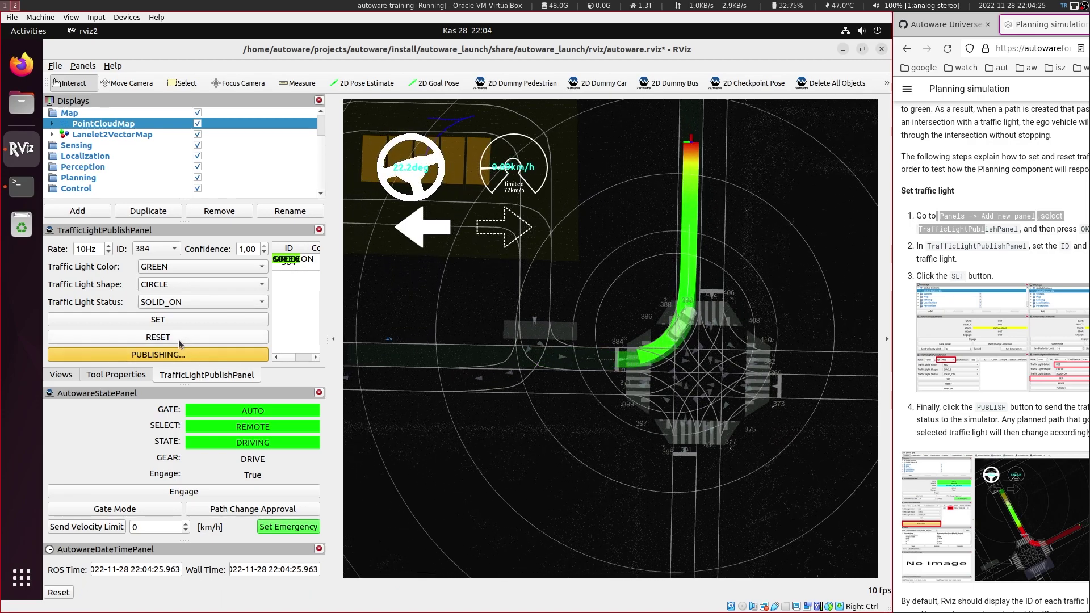
# Set traffic light 386 to green, follow the car to its goal, then reset the published lights
pyautogui.click(155, 250)
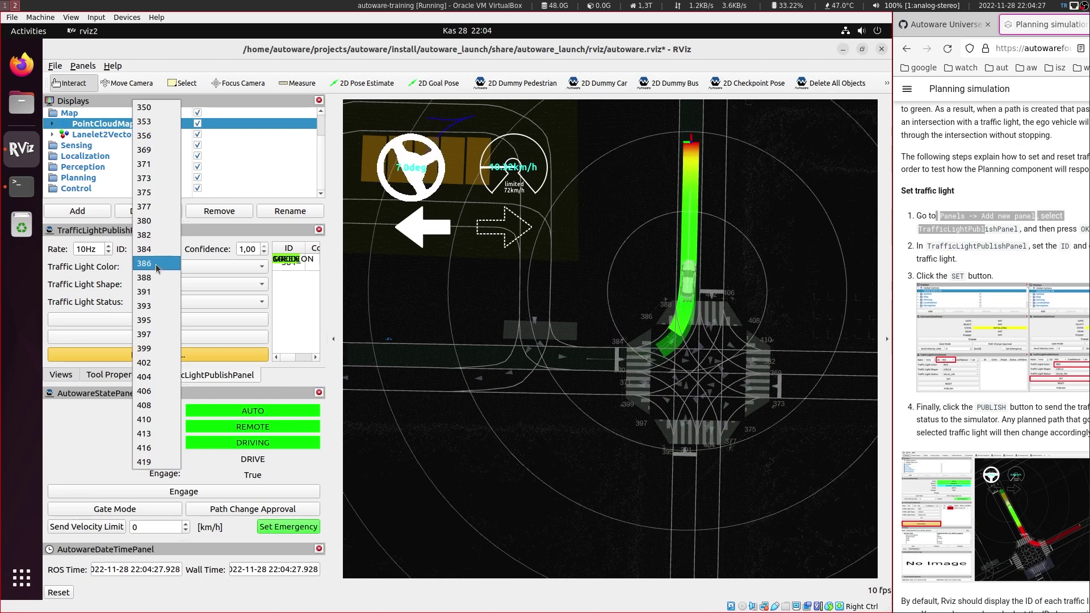
pyautogui.click(155, 264)
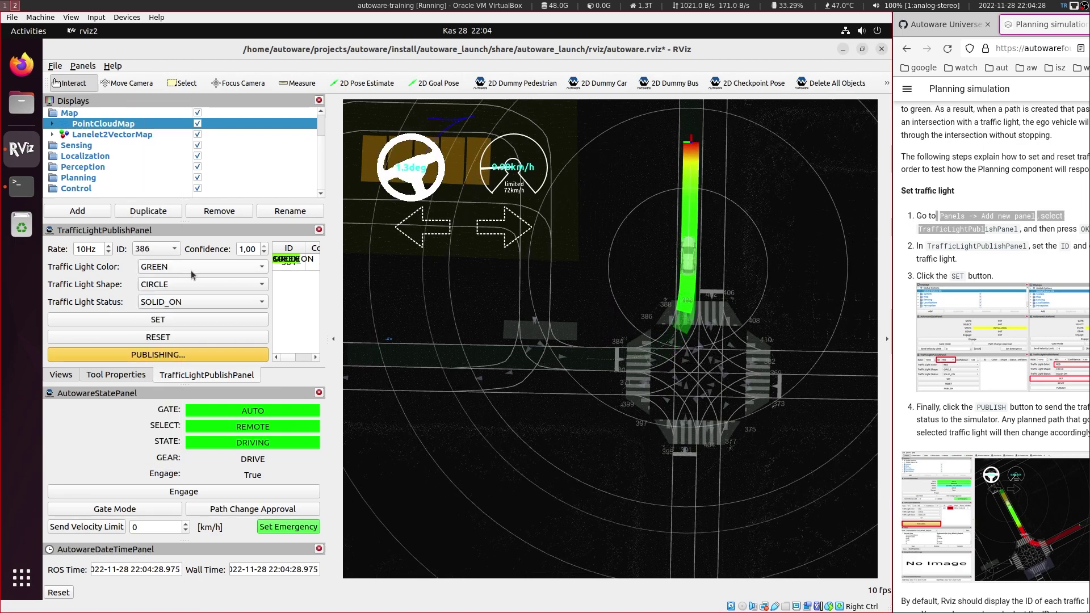
pyautogui.click(158, 320)
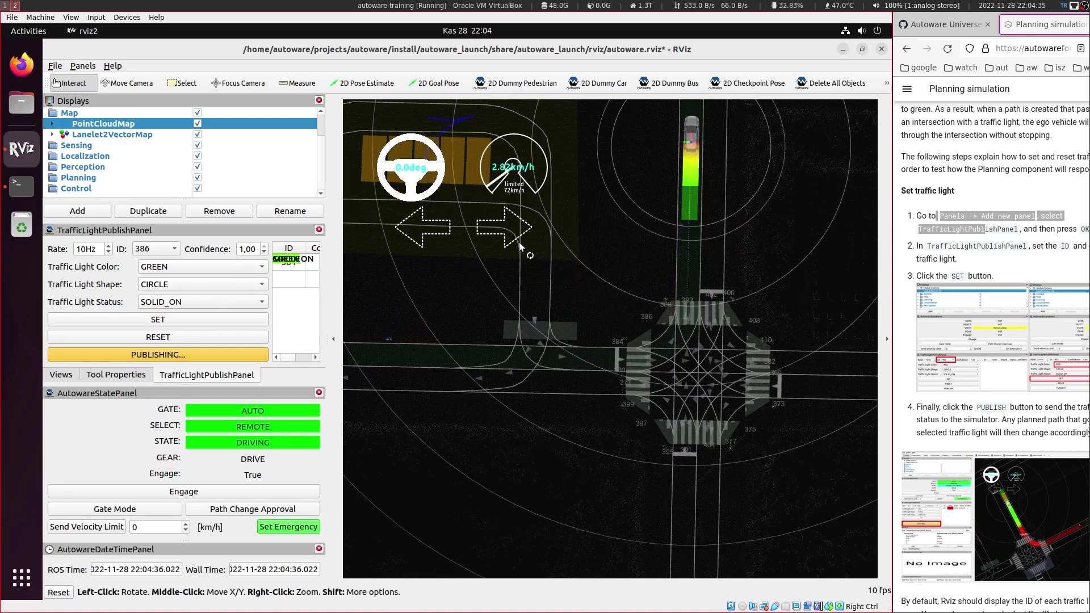
pyautogui.moveTo(520, 245); pyautogui.dragTo(505, 274, button='middle')
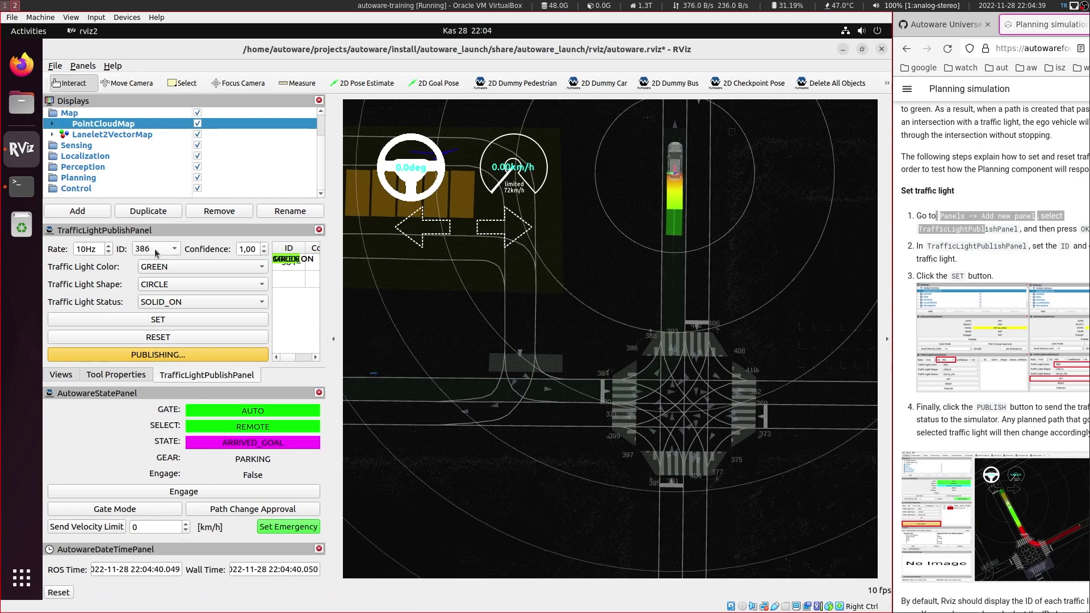
pyautogui.click(191, 339)
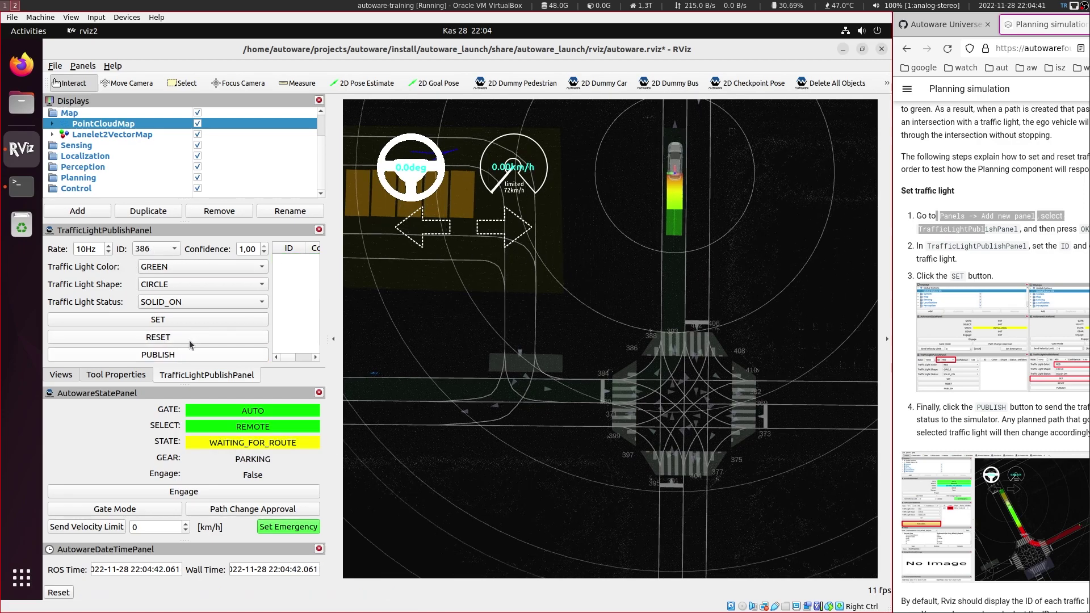
# Place the ego car in the left lane and set a goal east past the intersection
pyautogui.click(373, 85)
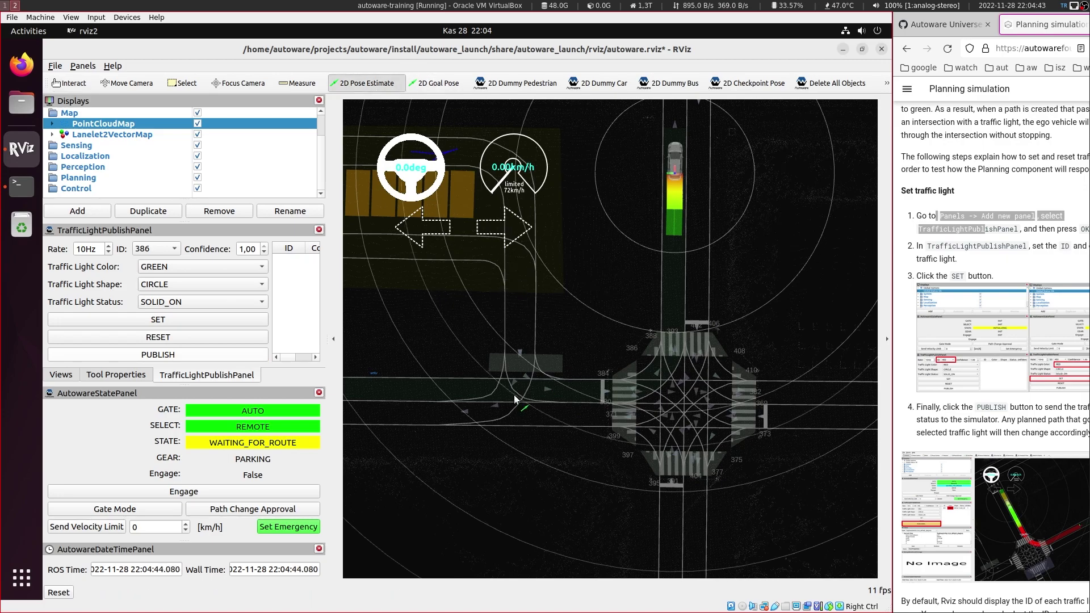
pyautogui.moveTo(422, 395); pyautogui.dragTo(424, 395)
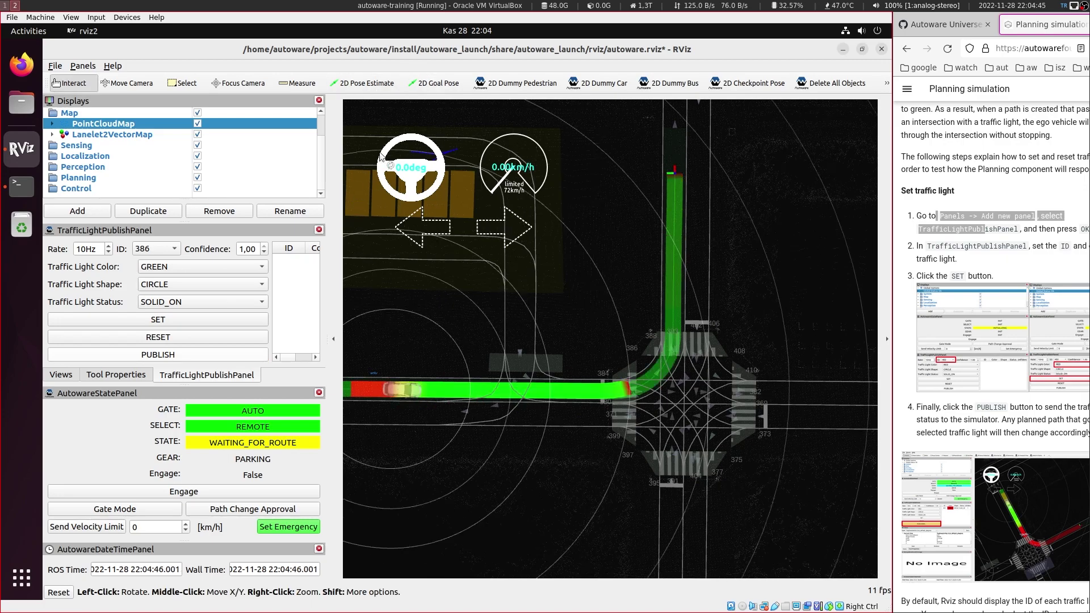
pyautogui.press('g')
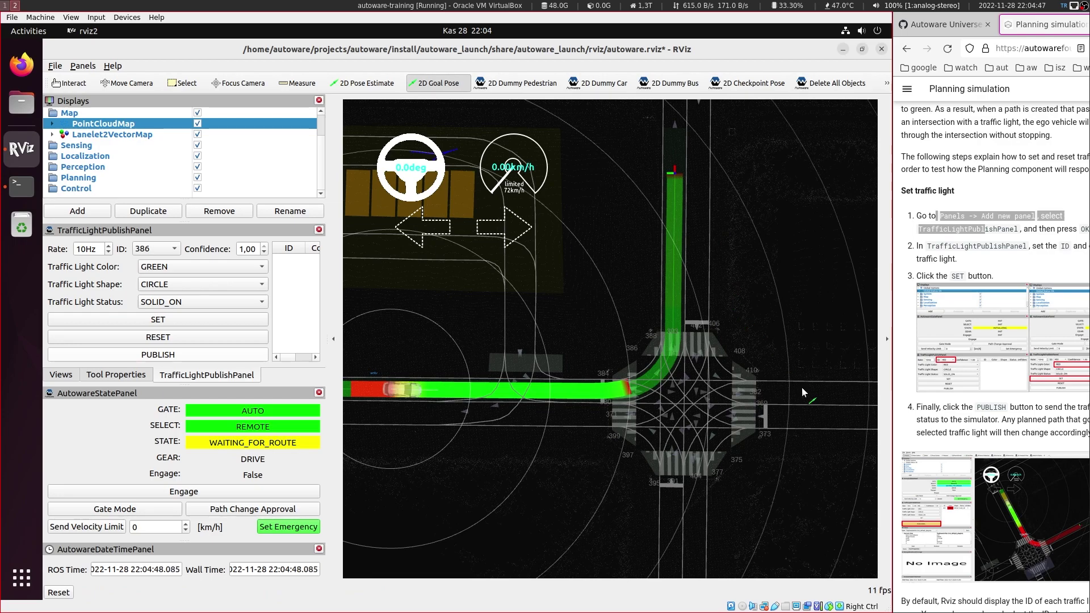
pyautogui.moveTo(860, 398); pyautogui.dragTo(858, 399)
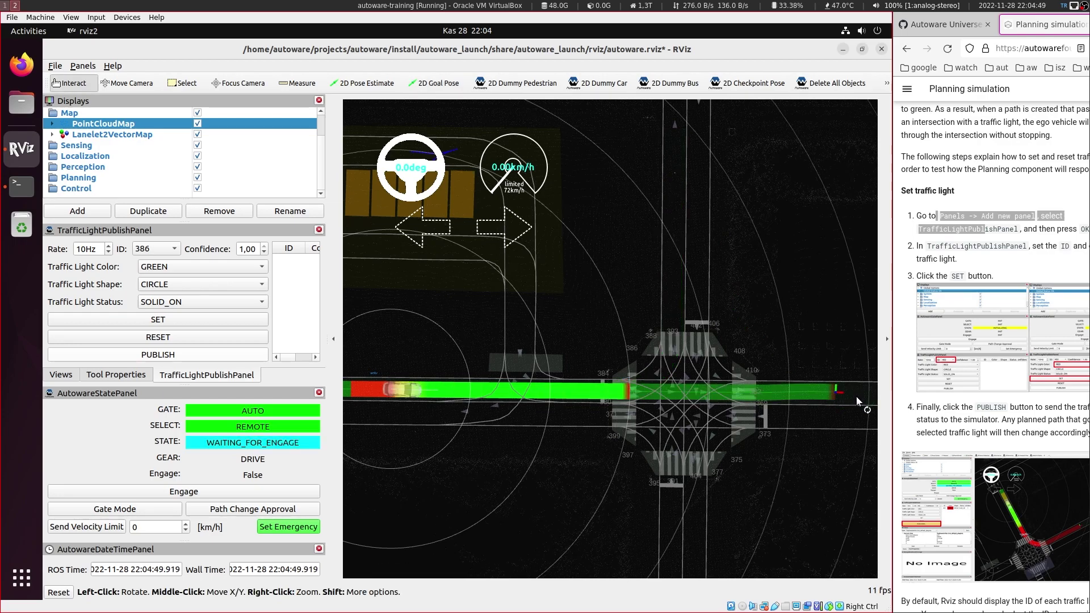
# Publish traffic light 384 as RED, switch the colour to GREEN, then reset all published lights
pyautogui.click(162, 251)
pyautogui.click(149, 236)
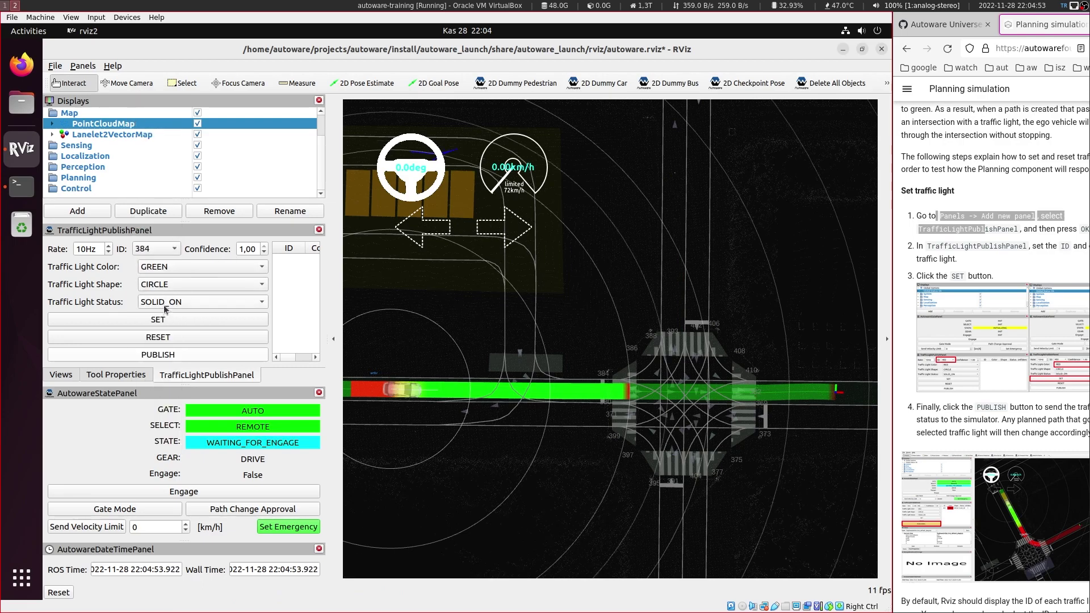
pyautogui.click(168, 267)
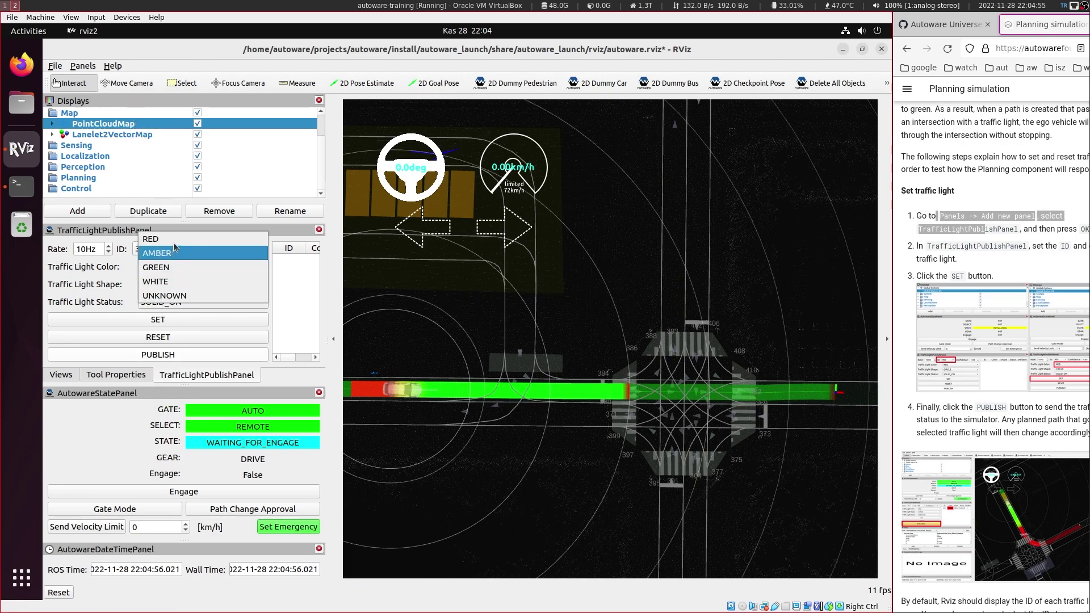
pyautogui.click(159, 237)
pyautogui.click(159, 353)
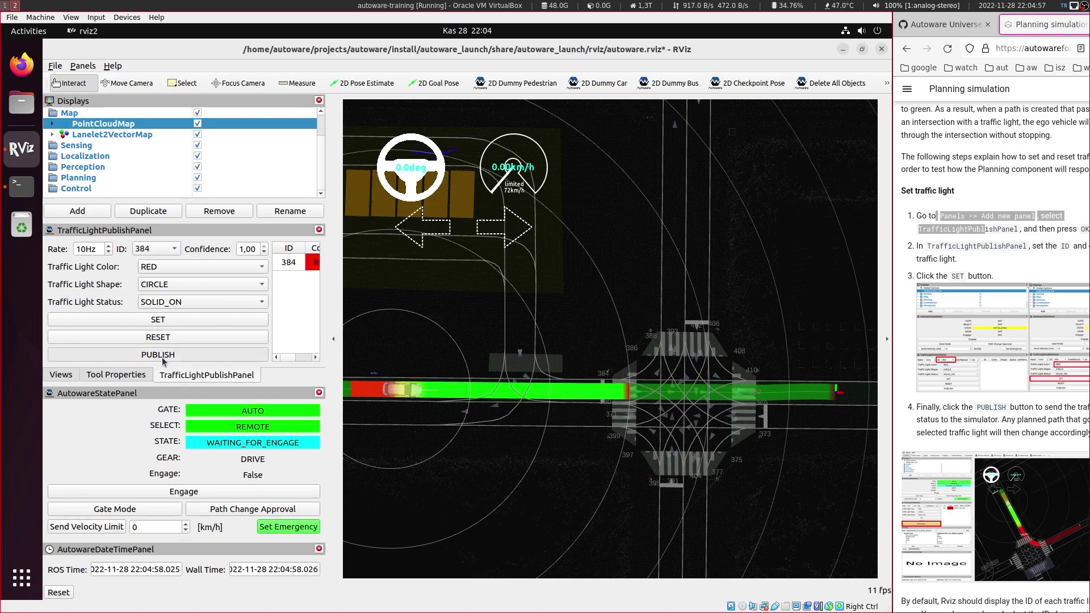
pyautogui.click(166, 267)
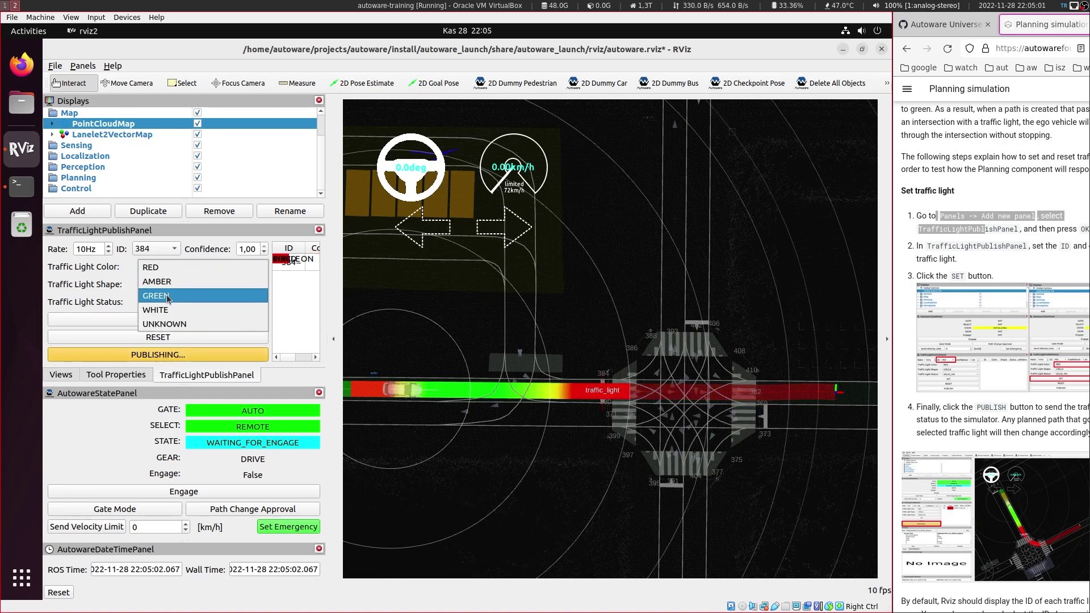
pyautogui.click(169, 296)
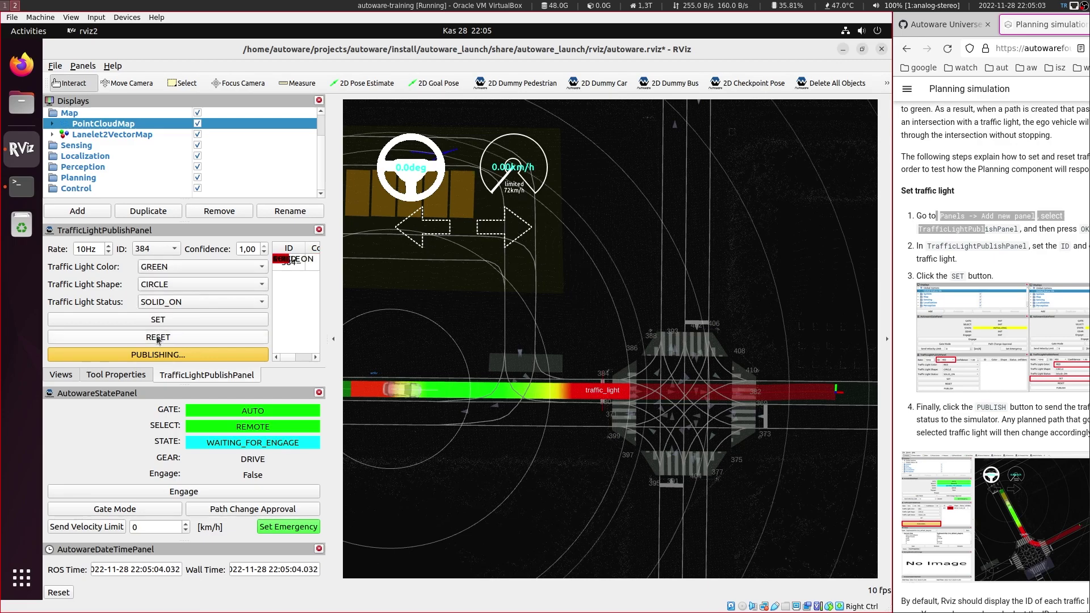
pyautogui.click(159, 339)
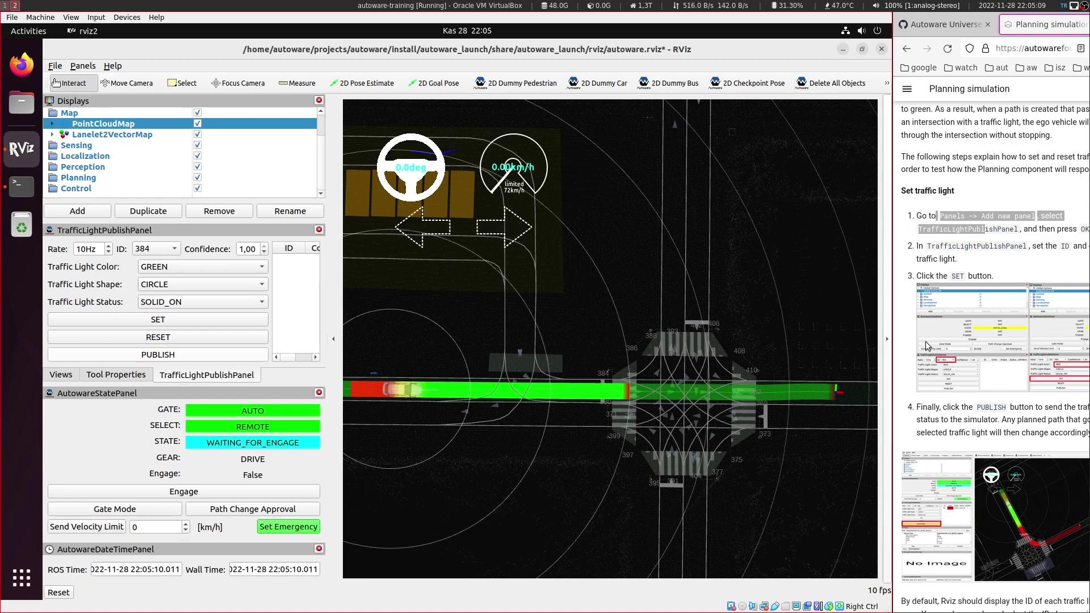
# Scroll the Firefox docs, shift the map slightly left, and widen the documentation window
pyautogui.scroll(-10, 928, 381)
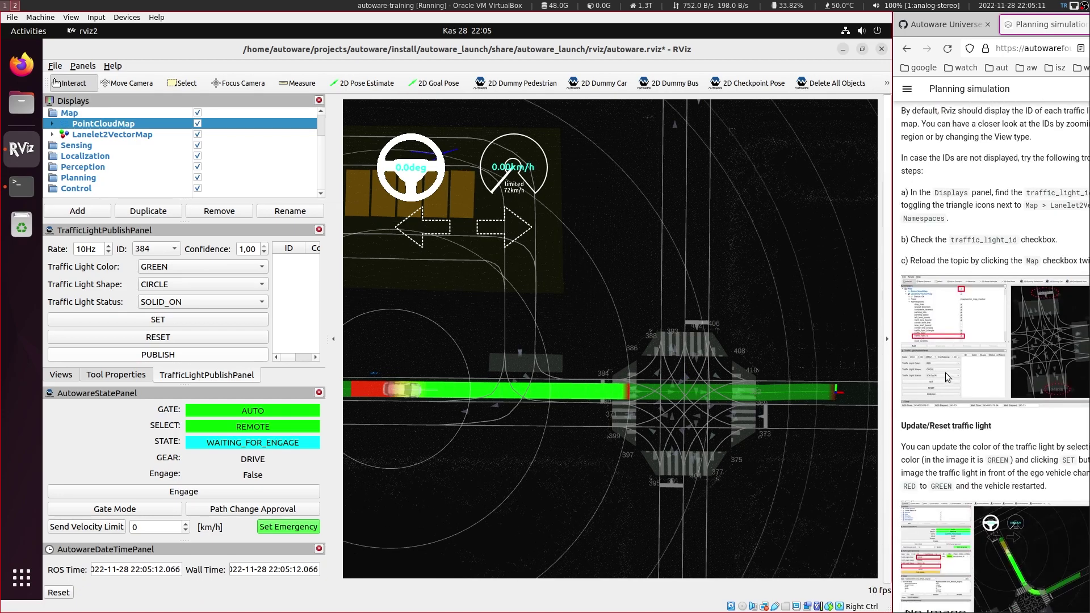
pyautogui.scroll(-2, 977, 321)
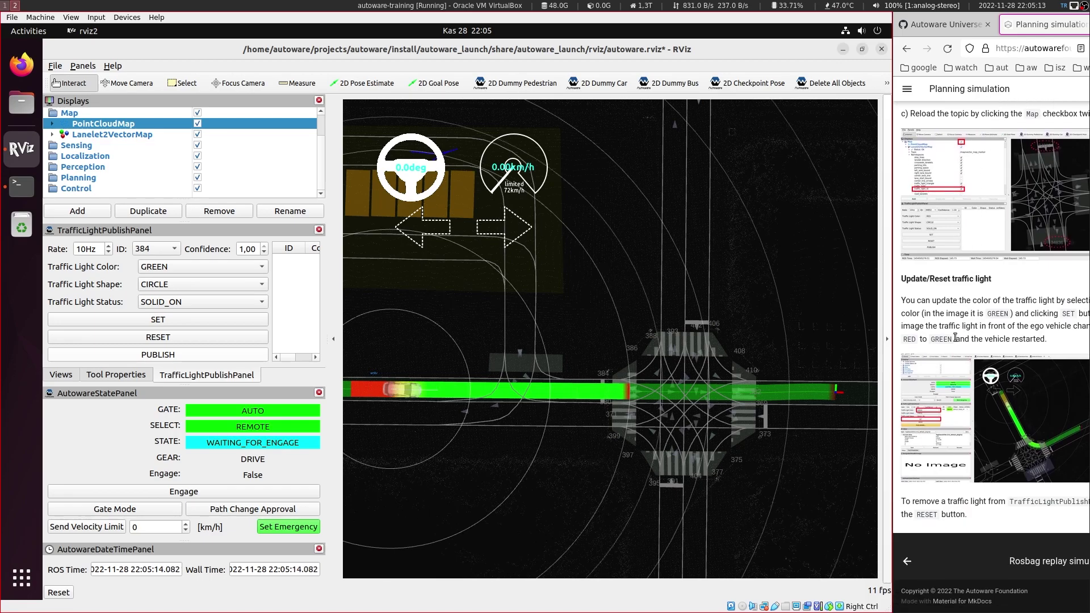
pyautogui.click(998, 517)
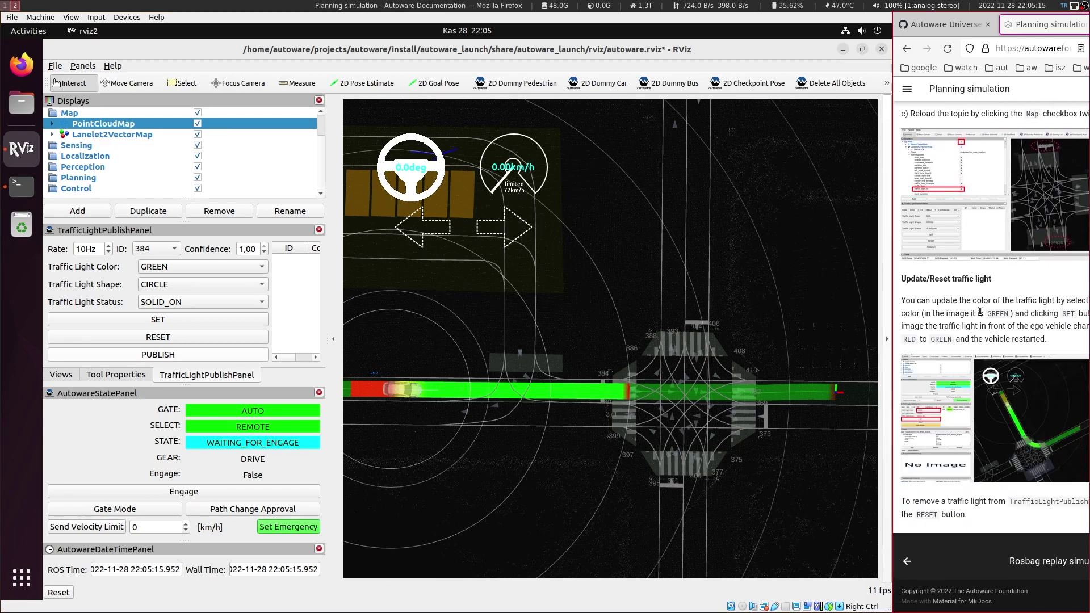
pyautogui.moveTo(412, 318); pyautogui.dragTo(387, 321, button='middle')
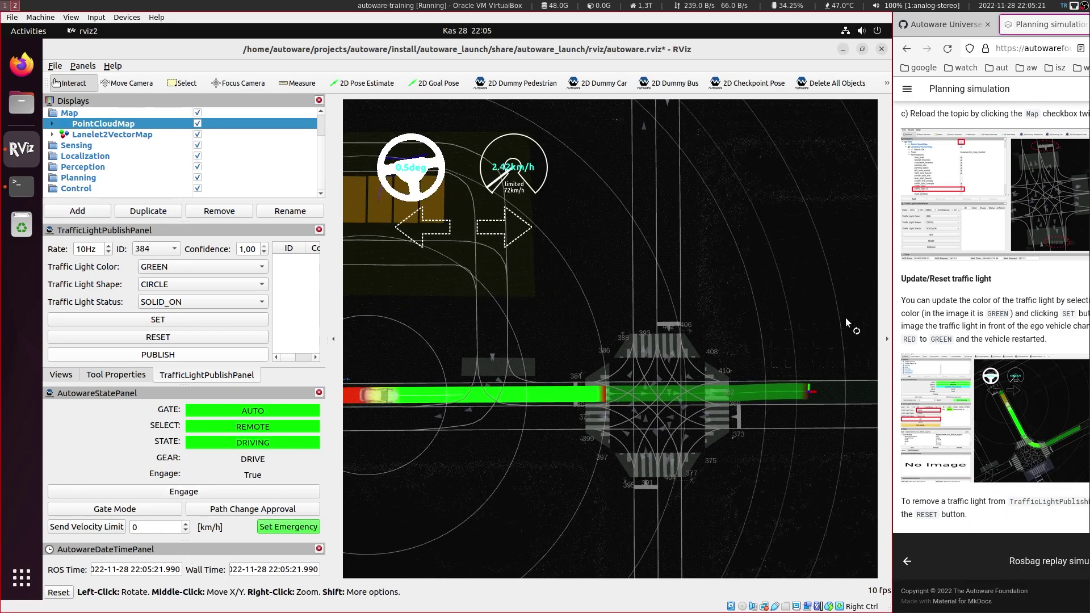
pyautogui.moveTo(892, 306); pyautogui.dragTo(747, 285)
pyautogui.scroll(10, 846, 299)
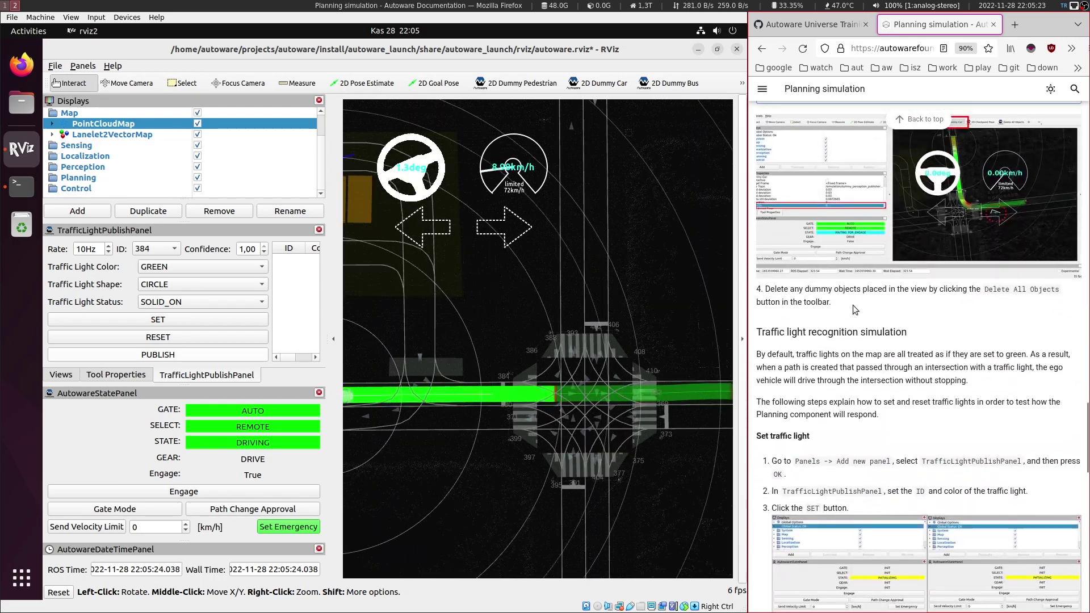